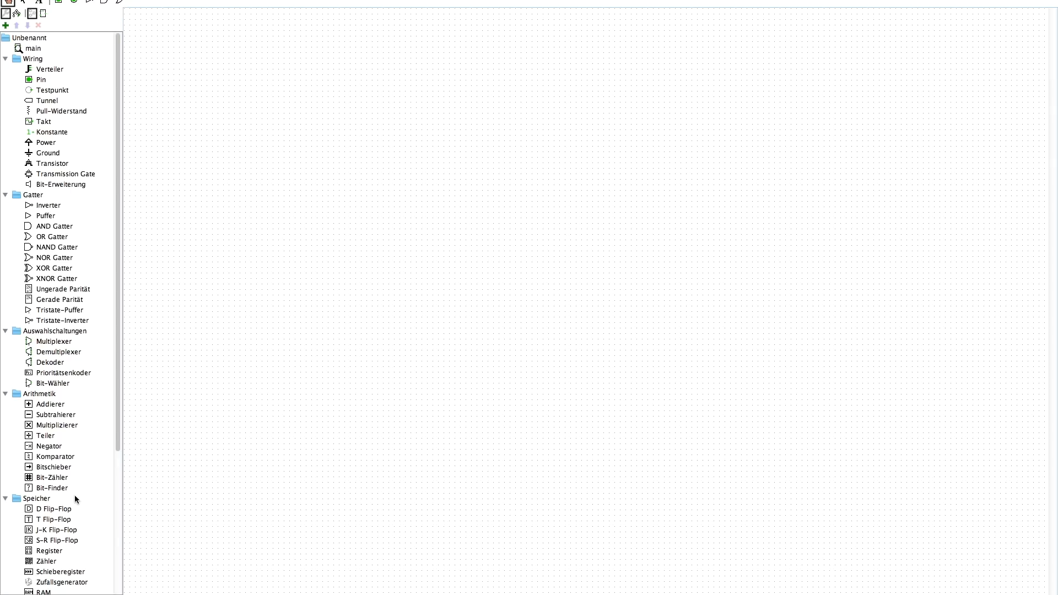
Step: Place a Zähler from the Speicher library in the upper-right area of the empty main circuit
scroll(76, 499, "down", 5)
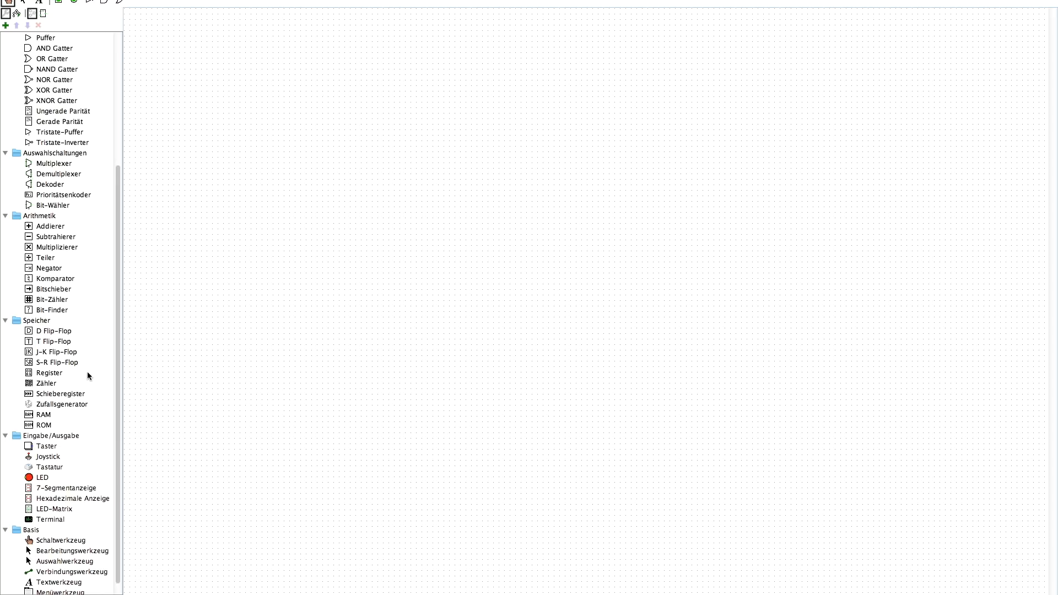
left_click(44, 385)
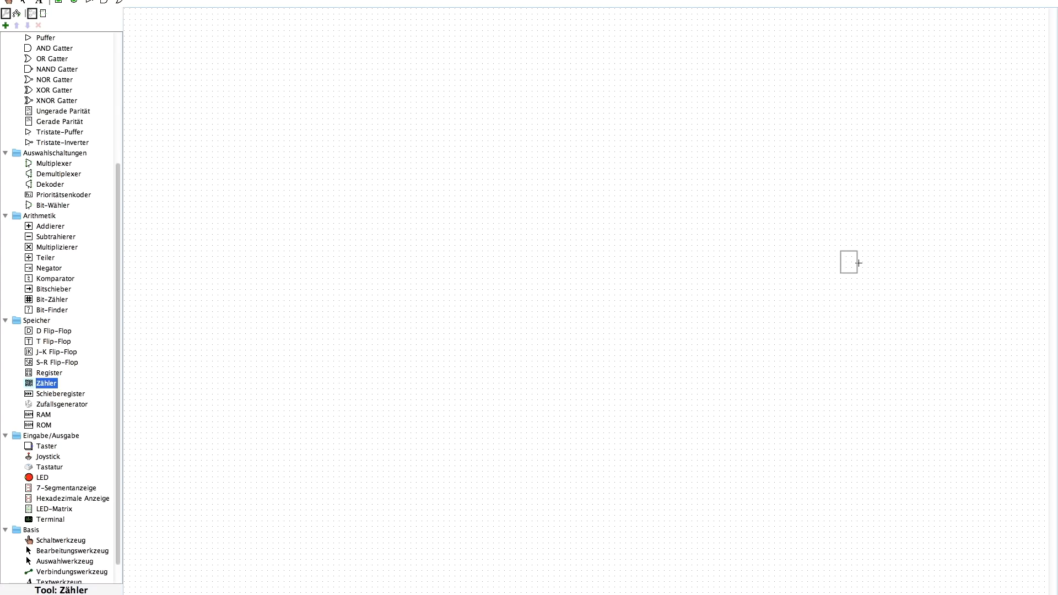
left_click(858, 263)
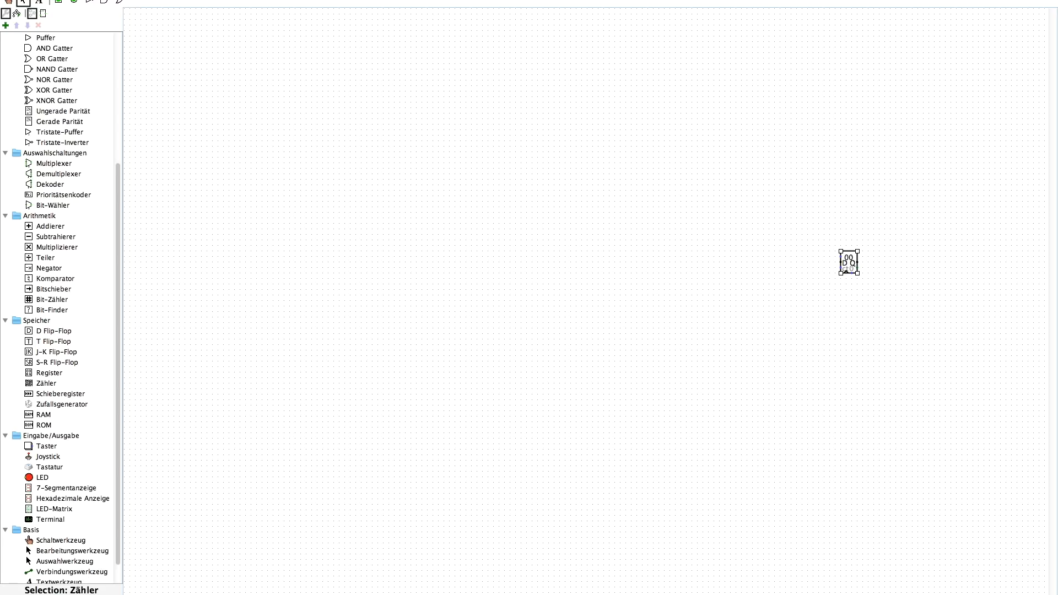
Step: Set the counter's Datenbits to 4, enlarging the attribute table as needed
left_click(83, 592)
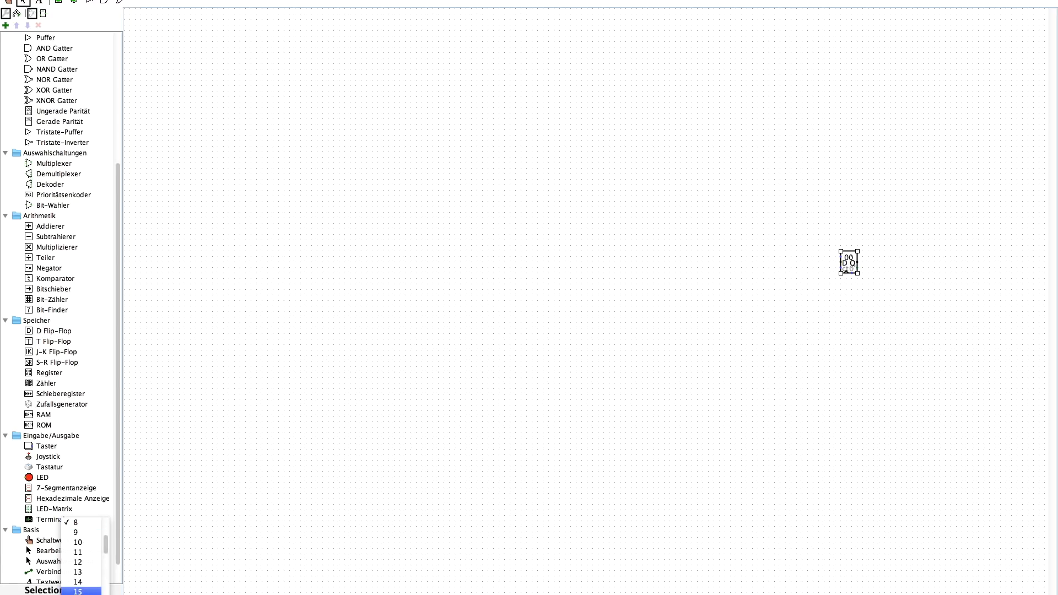
left_click(50, 586)
left_click_drag(49, 585, 55, 483)
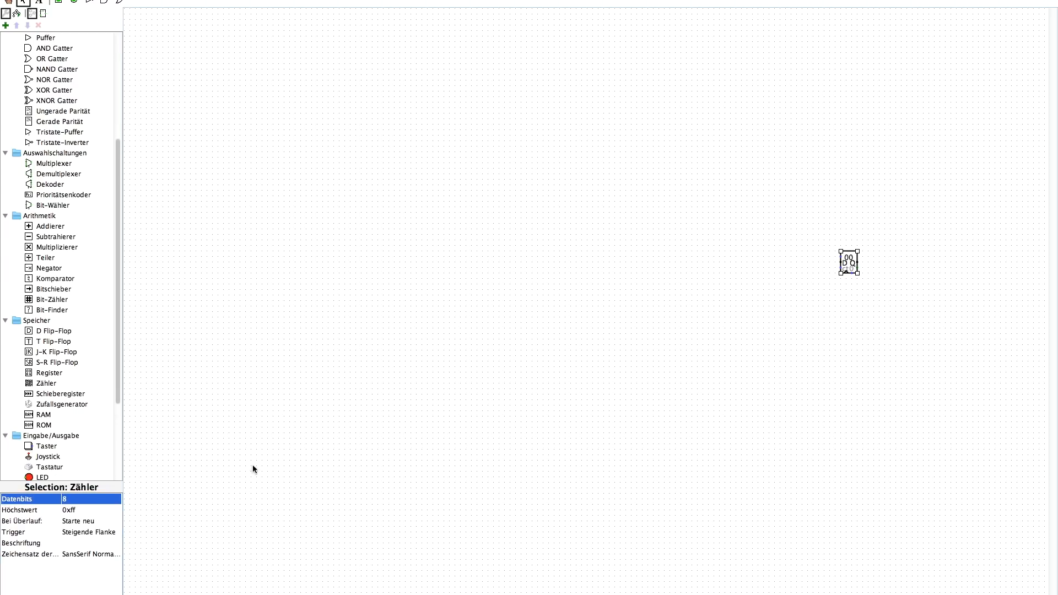
left_click(75, 503)
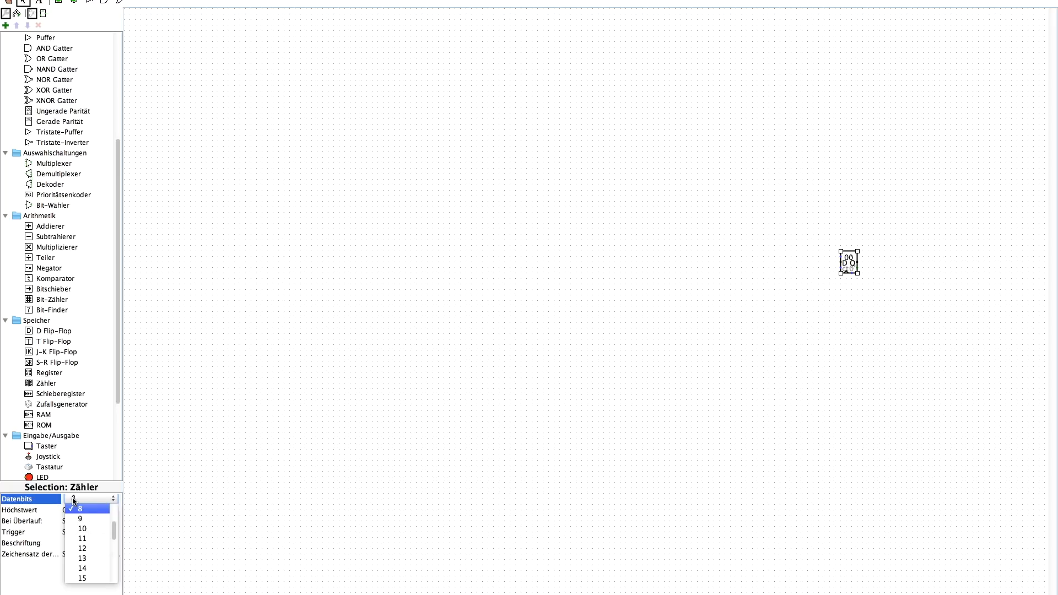
scroll(88, 517, "up", 3)
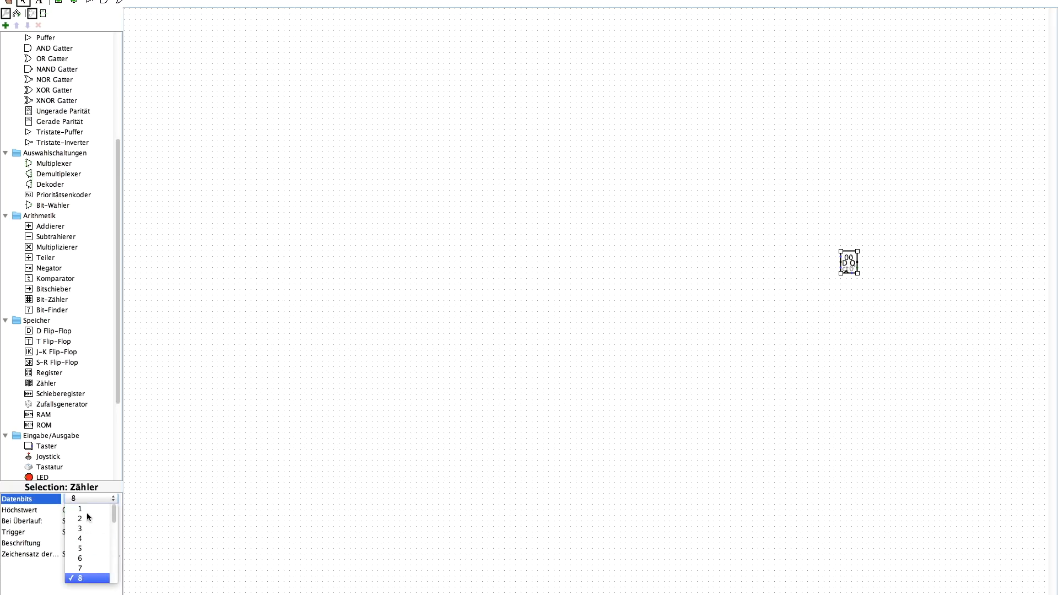
left_click(83, 542)
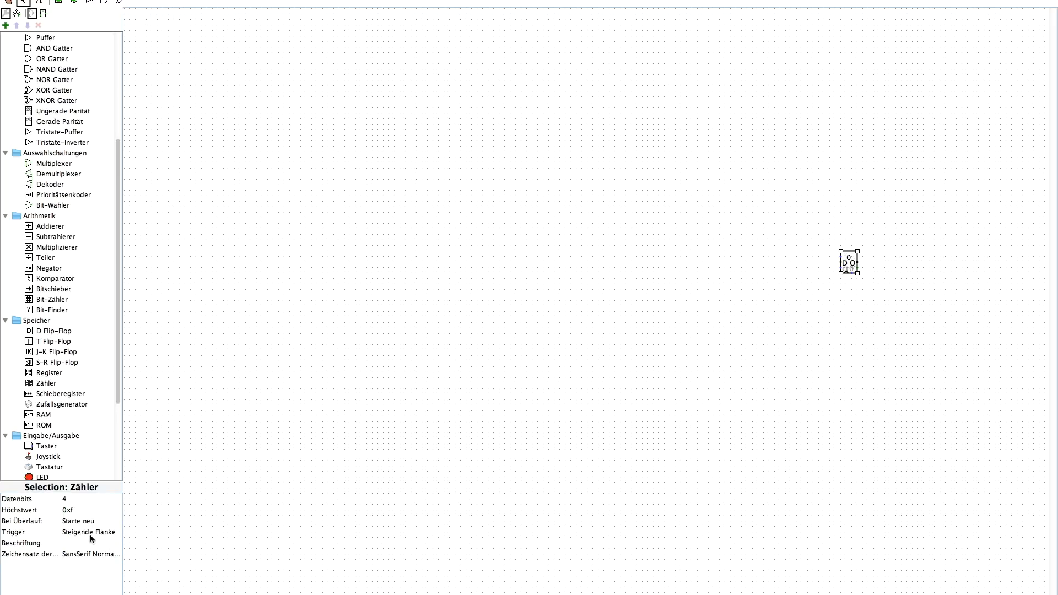
Step: Set the counter's Höchstwert to 0x9, keeping Starte neu as the overflow behaviour
left_click(71, 511)
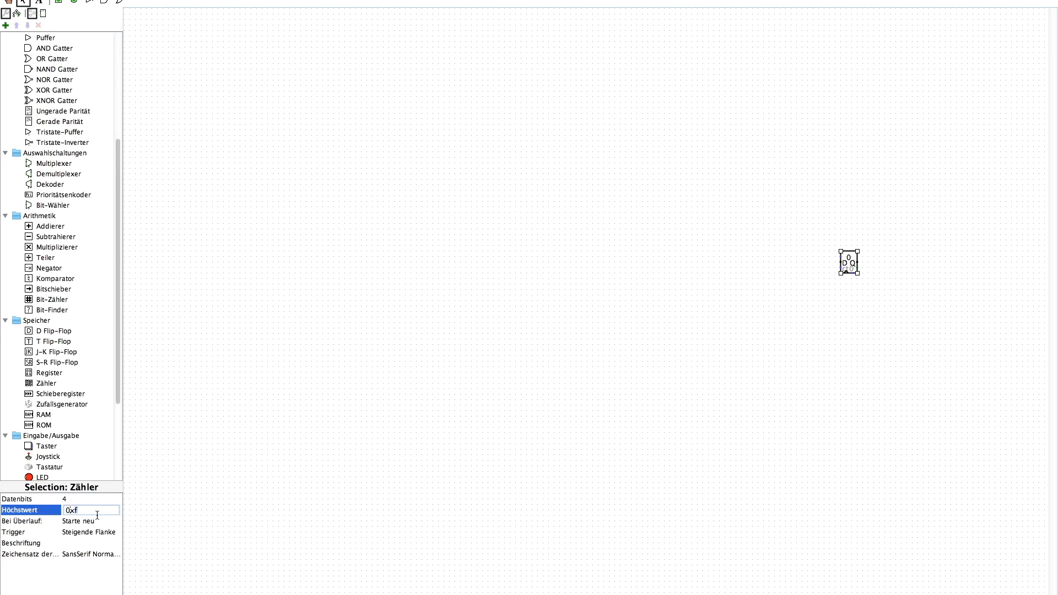
key("BackSpace")
type("9")
left_click(94, 521)
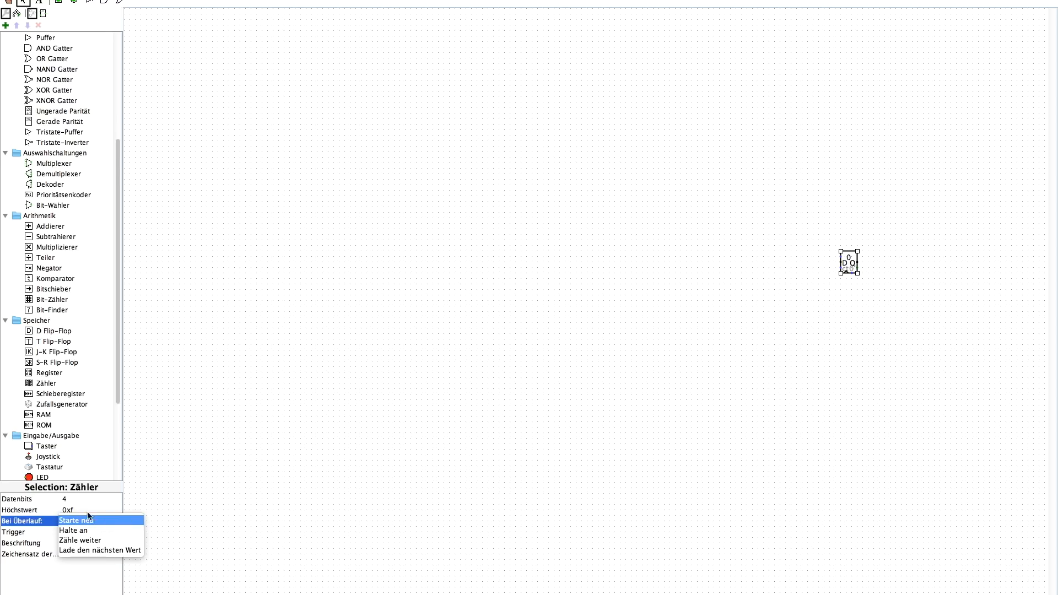
left_click(181, 528)
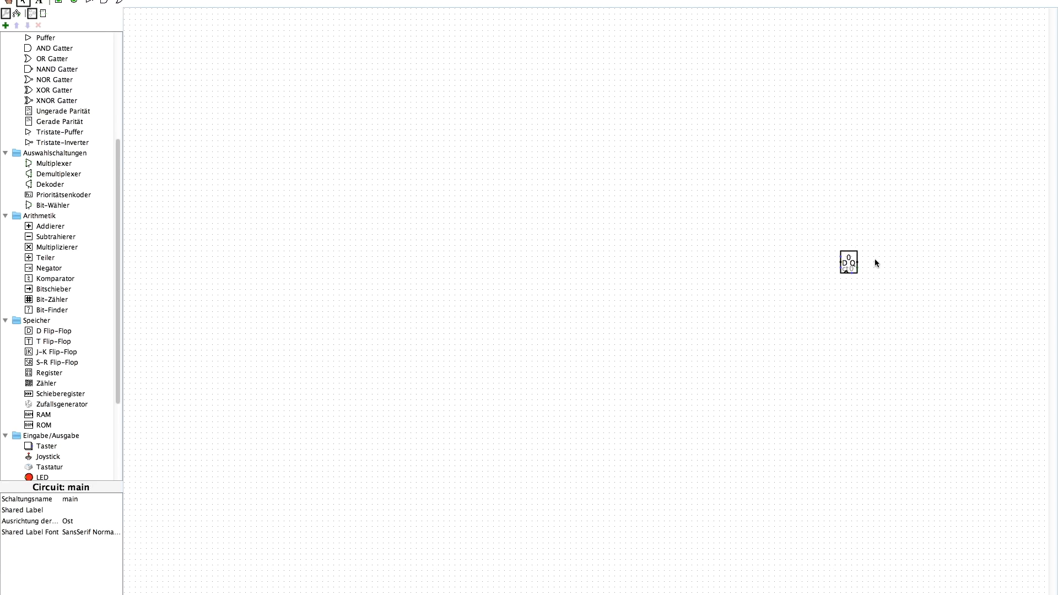
left_click(847, 263)
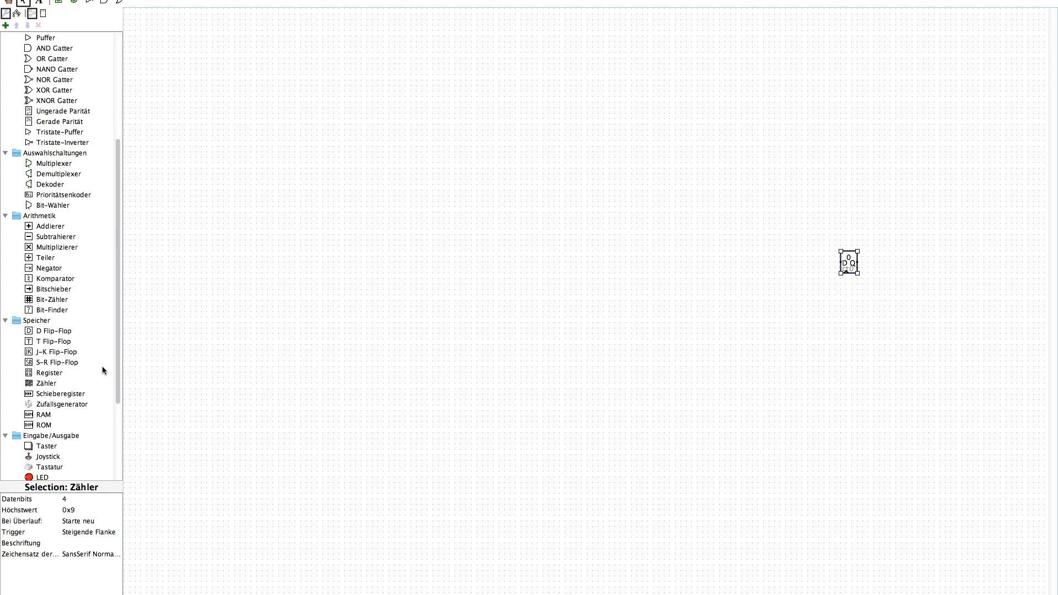
Step: Place a Takt source below and left of the counter and wire it to the counter's clock input
scroll(88, 363, "down", 4)
scroll(88, 363, "up", 10)
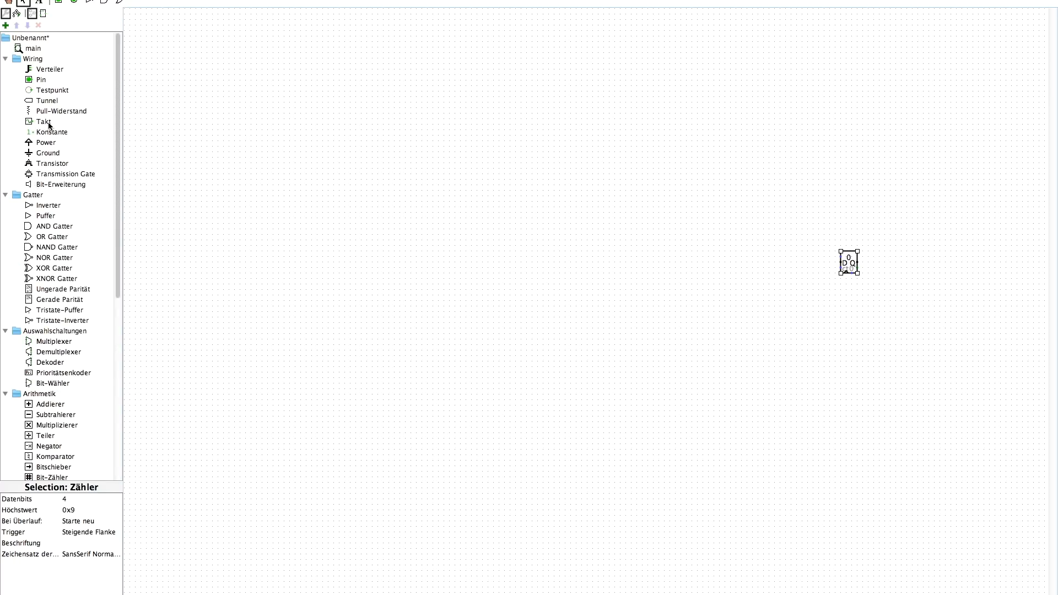
left_click(49, 122)
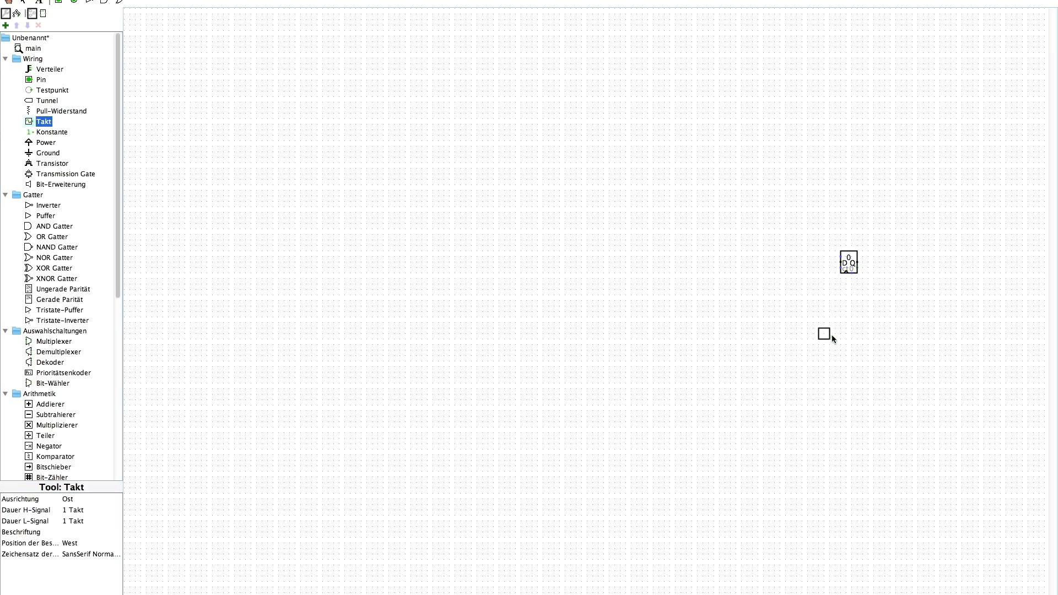
left_click(832, 335)
left_click_drag(831, 334, 846, 274)
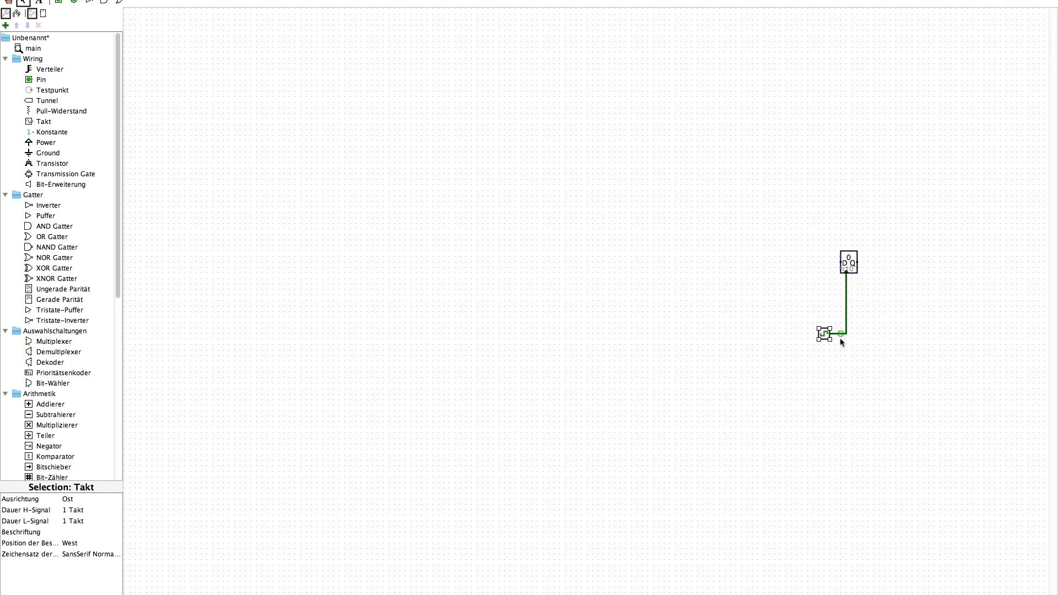
Step: Activate continuous clock ticking for the simulation and choose a Schaltfrequenz
left_click(199, 0)
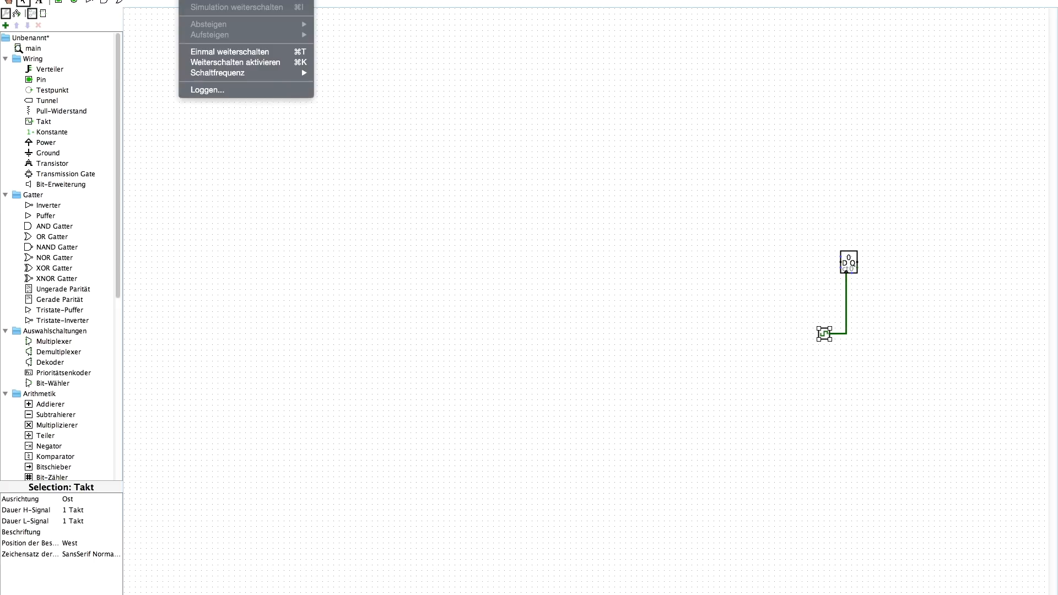
left_click(211, 63)
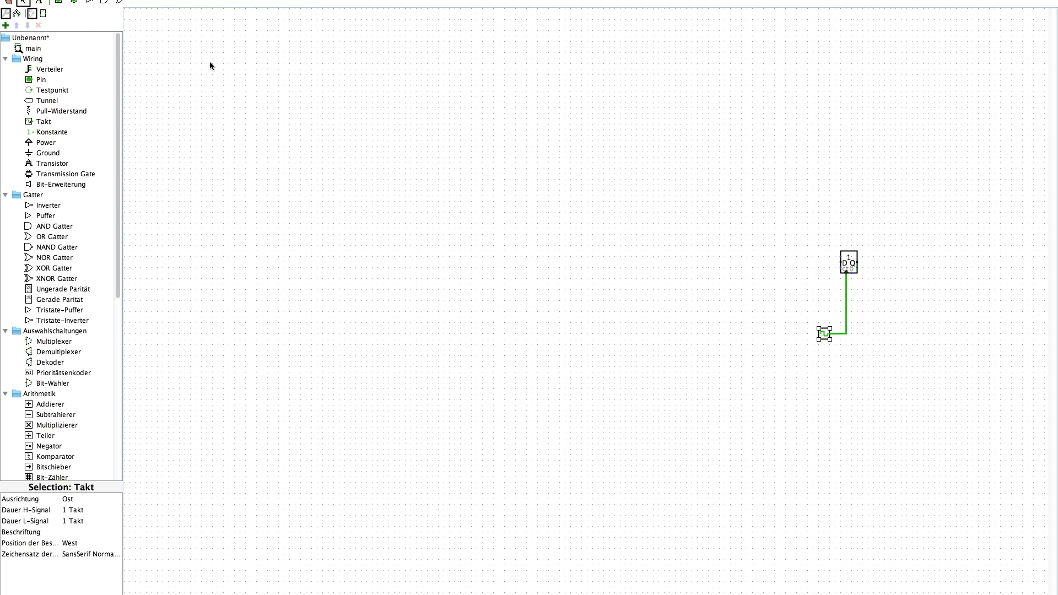
left_click(199, 0)
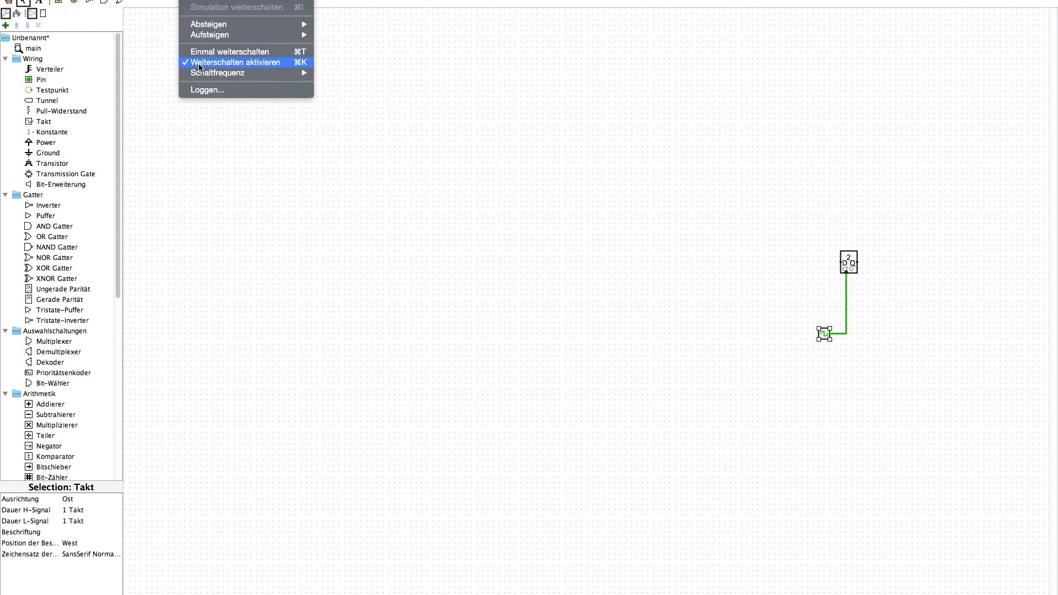
mouse_move(210, 73)
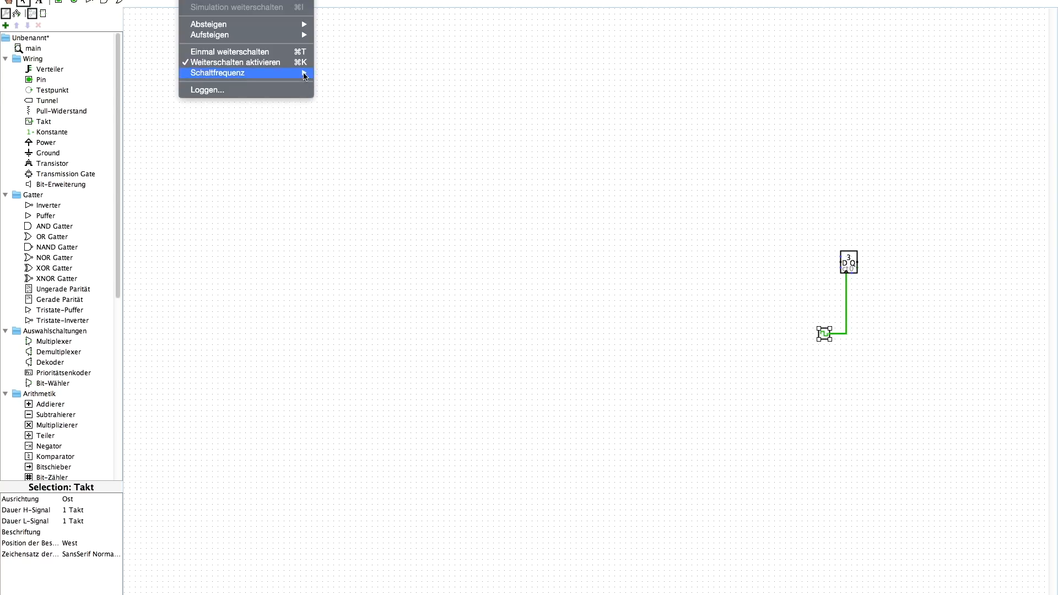
left_click(329, 198)
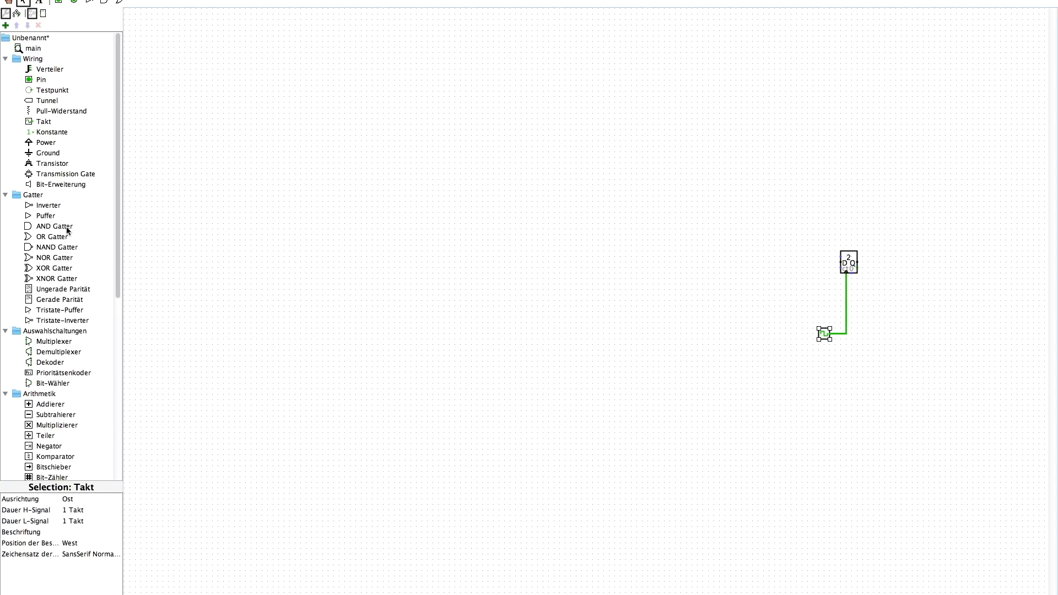
Step: Place a Dekoder above the counter and set its Auswahlleitungen to 4
scroll(72, 292, "down", 3)
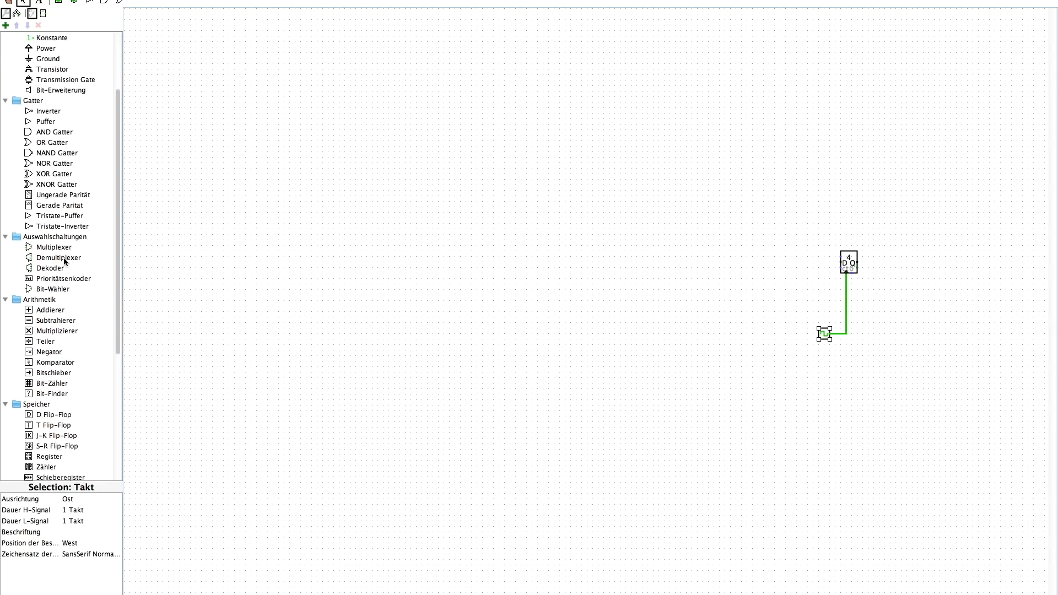
left_click(55, 269)
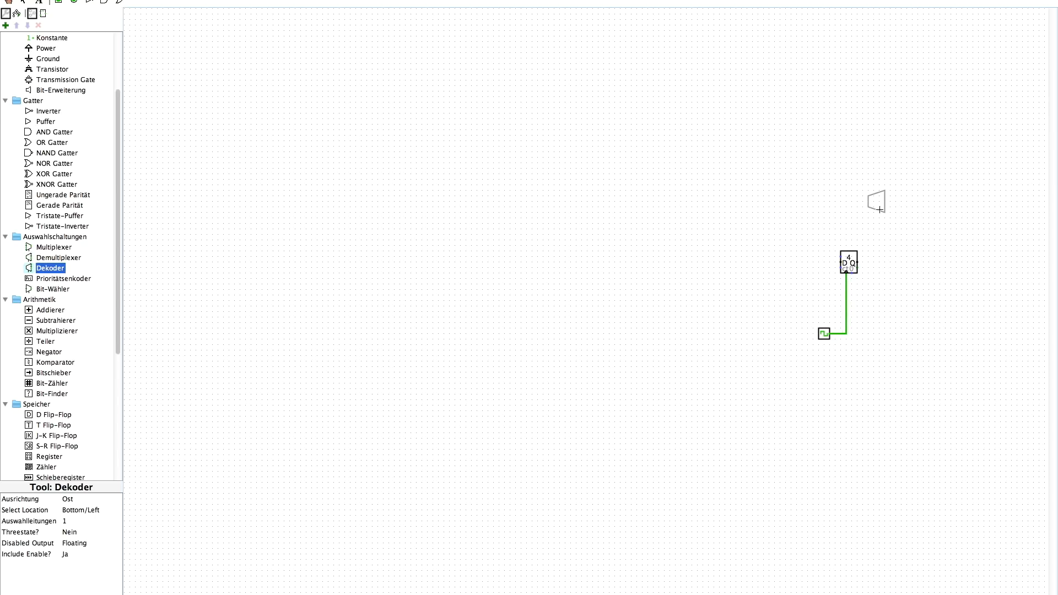
left_click(874, 214)
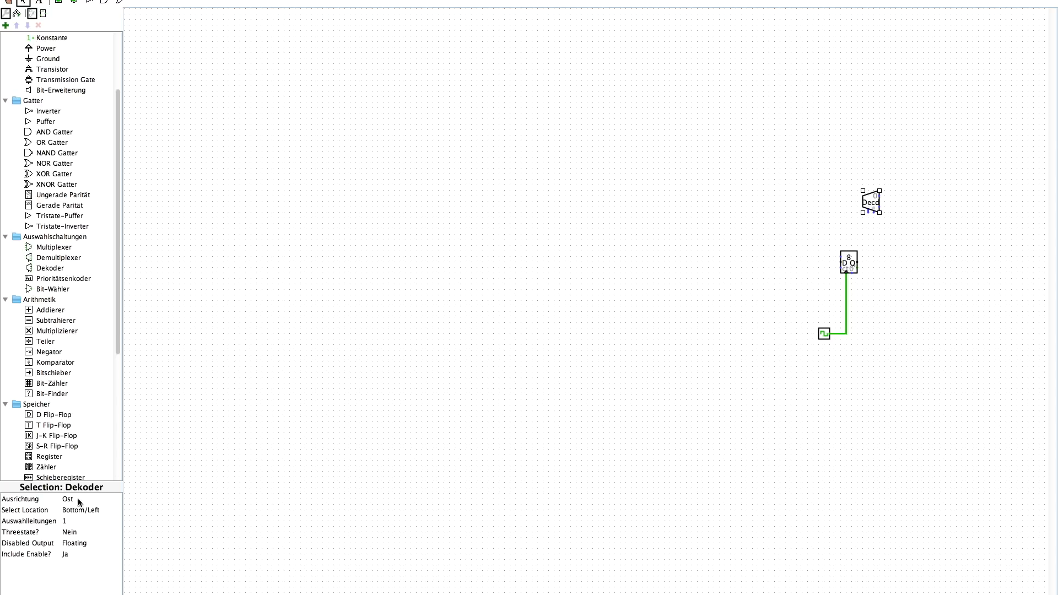
left_click(64, 524)
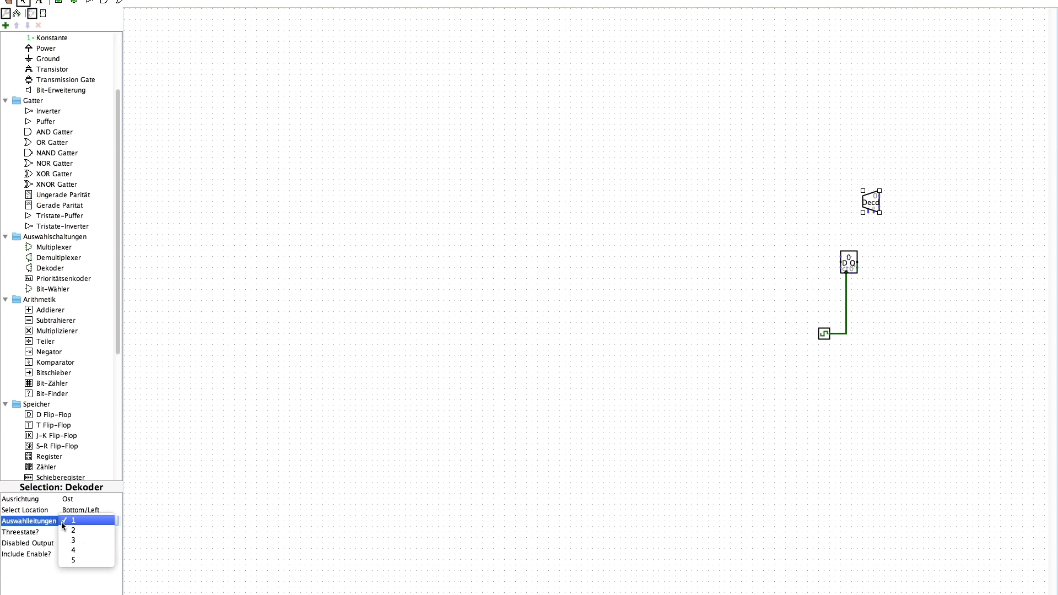
left_click(76, 550)
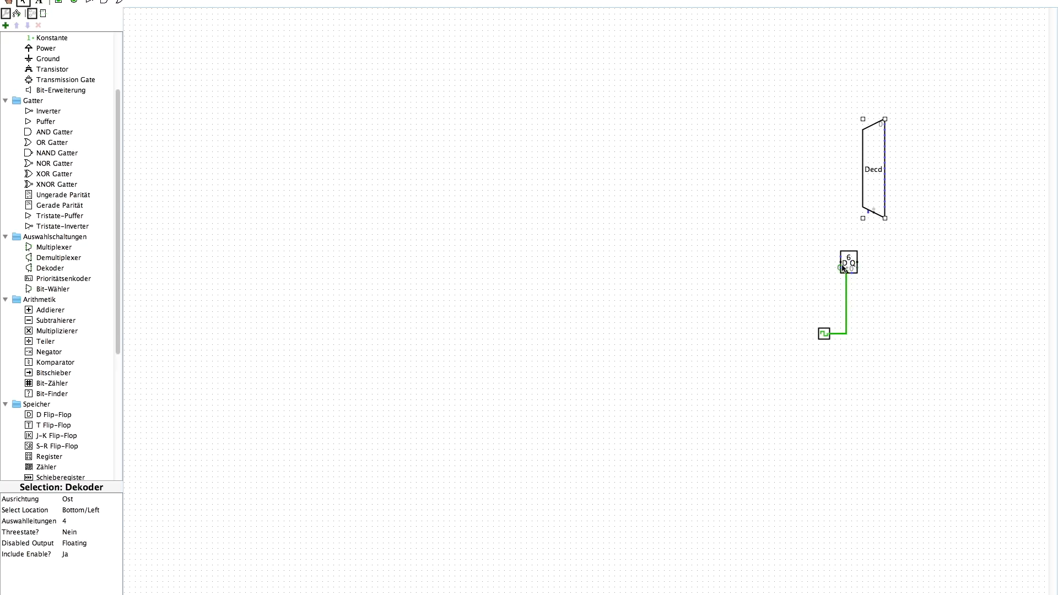
Step: Wire the counter's D port to the decoder's select input
mouse_move(842, 265)
left_mouse_down()
mouse_move(825, 255)
mouse_move(832, 233)
mouse_move(852, 233)
mouse_move(810, 242)
mouse_move(805, 262)
mouse_move(806, 246)
mouse_move(864, 235)
mouse_move(875, 219)
left_mouse_up()
Step: Place an LED to the upper right of the decoder and wire the decoder's output 0 to it
left_click_drag(118, 315, 112, 445)
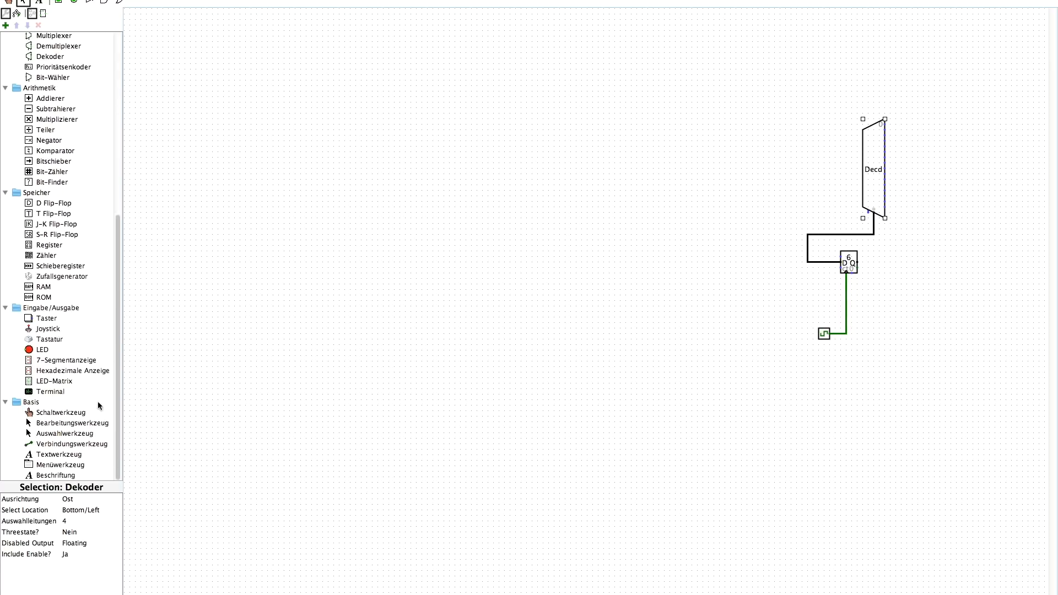
left_click(44, 350)
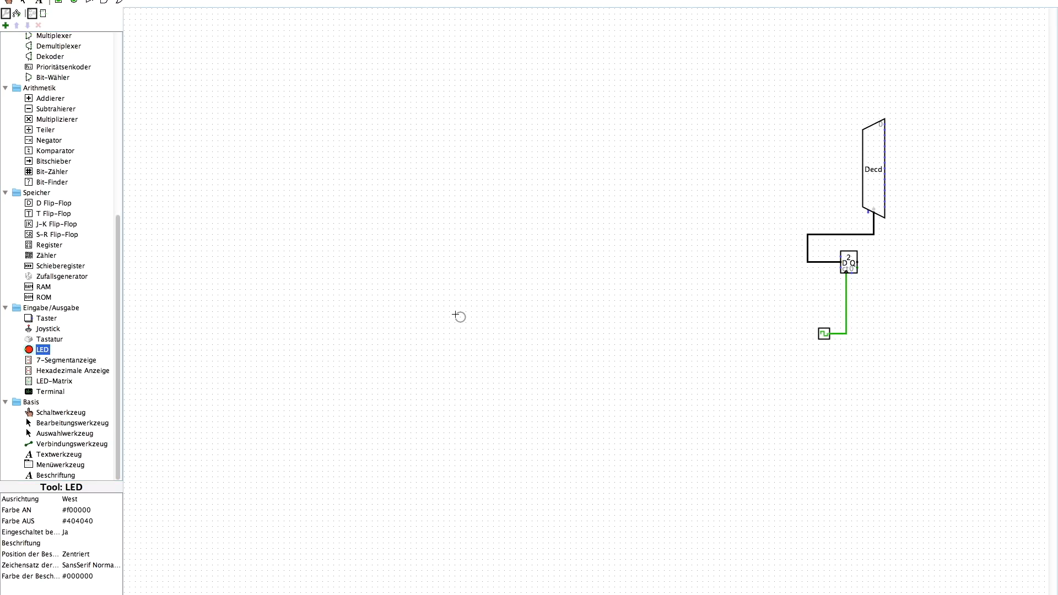
left_click(950, 97)
mouse_move(884, 124)
left_mouse_down()
mouse_move(910, 125)
mouse_move(912, 98)
mouse_move(932, 99)
mouse_move(897, 99)
left_mouse_up()
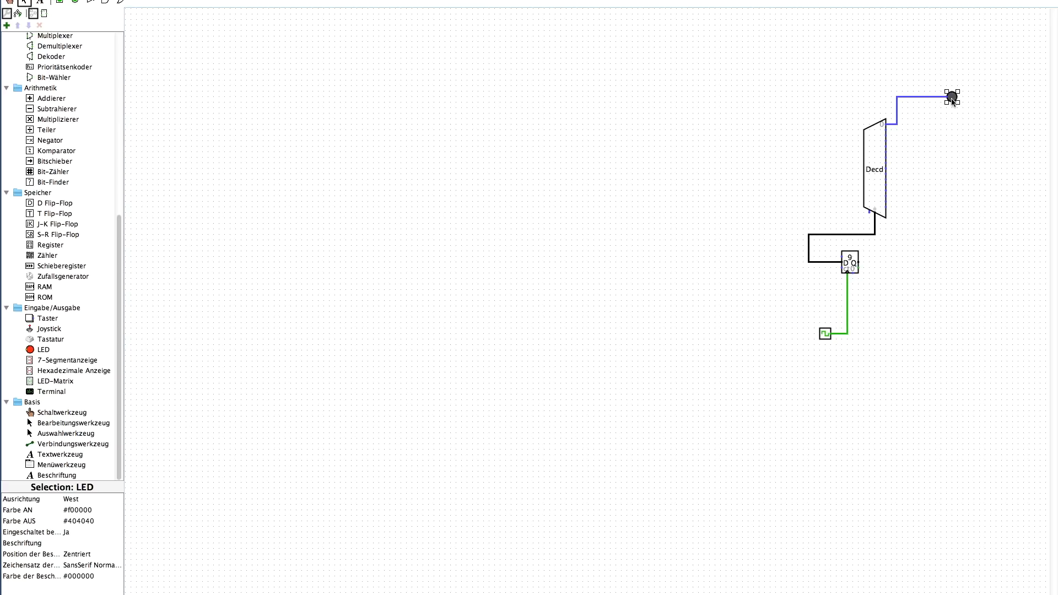
Step: Duplicate the LED downward into a vertical column of ten and wire each one to its successive decoder output
left_click_drag(950, 98, 955, 139)
left_click(952, 113)
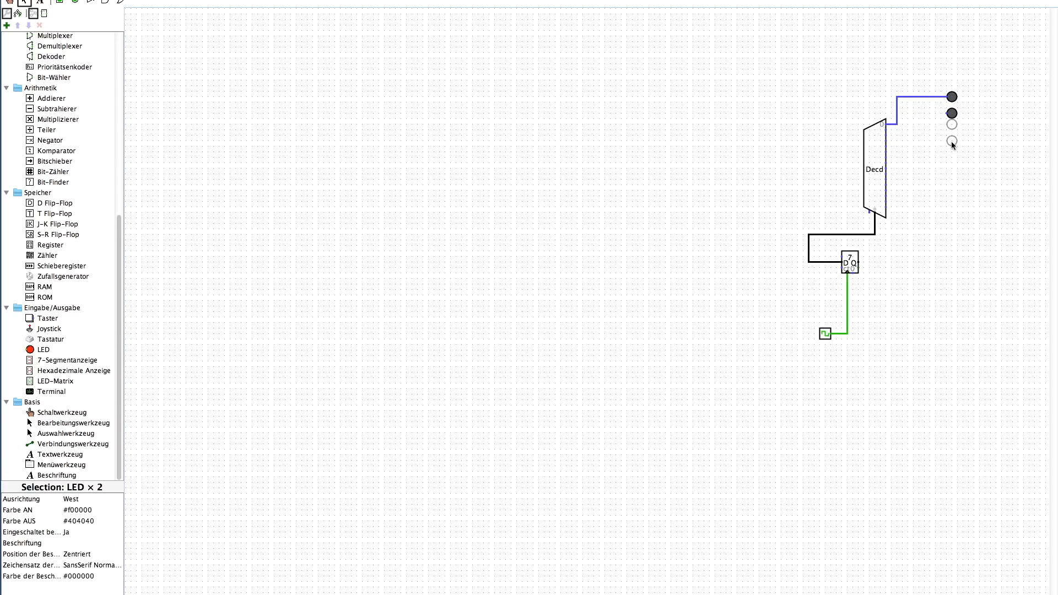
left_click_drag(978, 78, 967, 206)
left_click(967, 237)
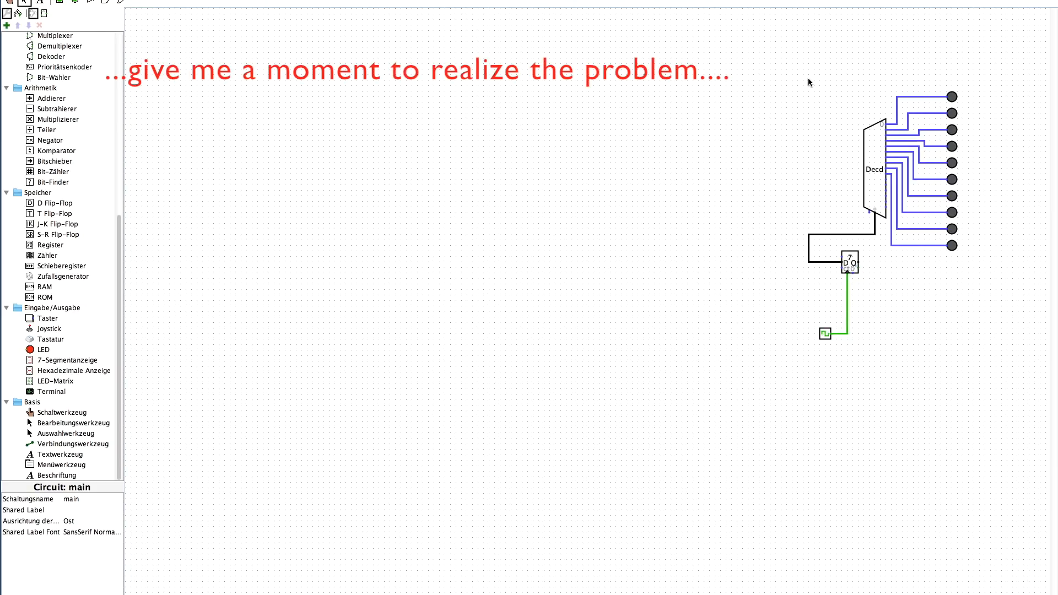
Step: Delete the wire between the counter's D port and the decoder, and connect the counter's Q output to the decoder's select input instead
left_click(866, 166)
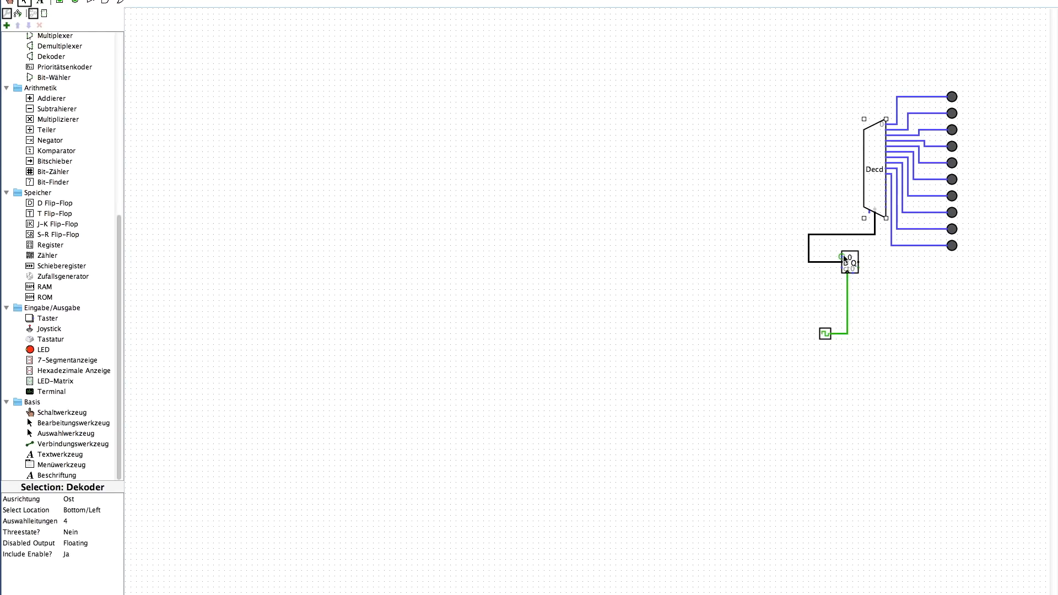
left_click(832, 263)
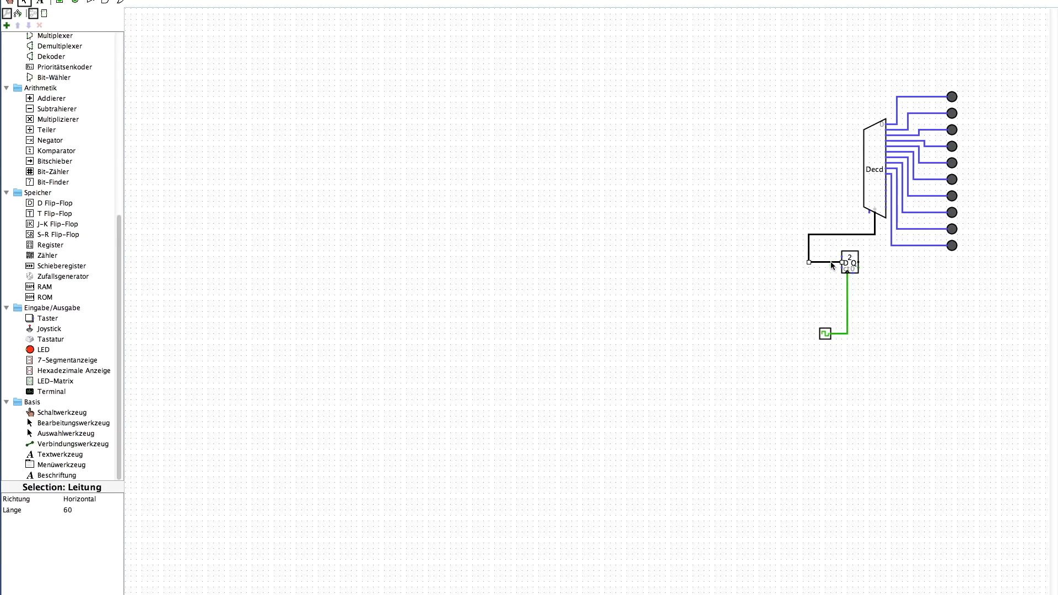
key("Delete")
left_click(808, 252)
key("Delete")
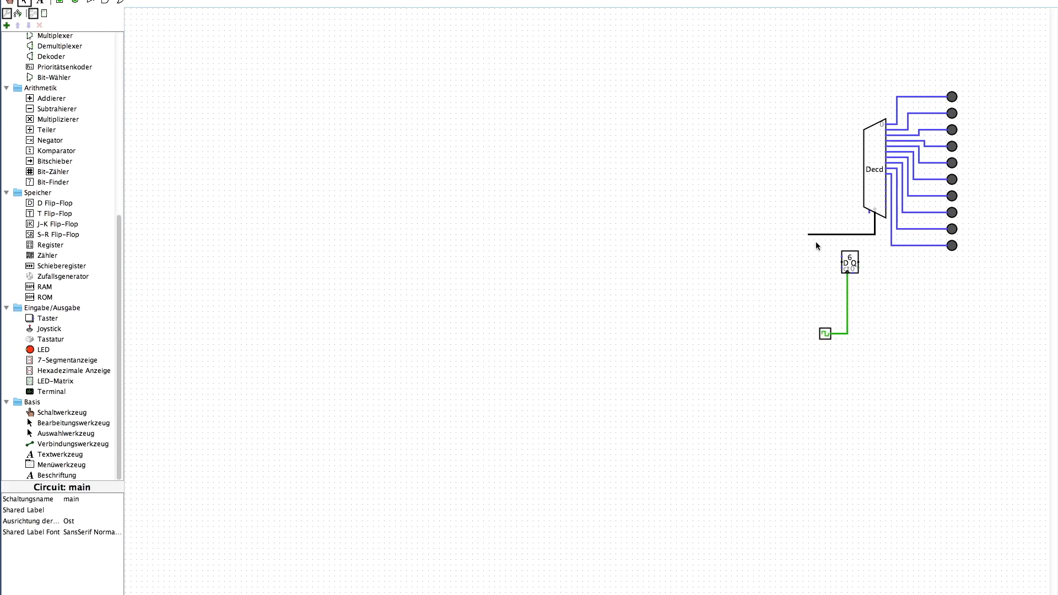
left_click(840, 235)
key("Delete")
mouse_move(859, 264)
left_mouse_down()
mouse_move(873, 263)
mouse_move(874, 235)
left_mouse_up()
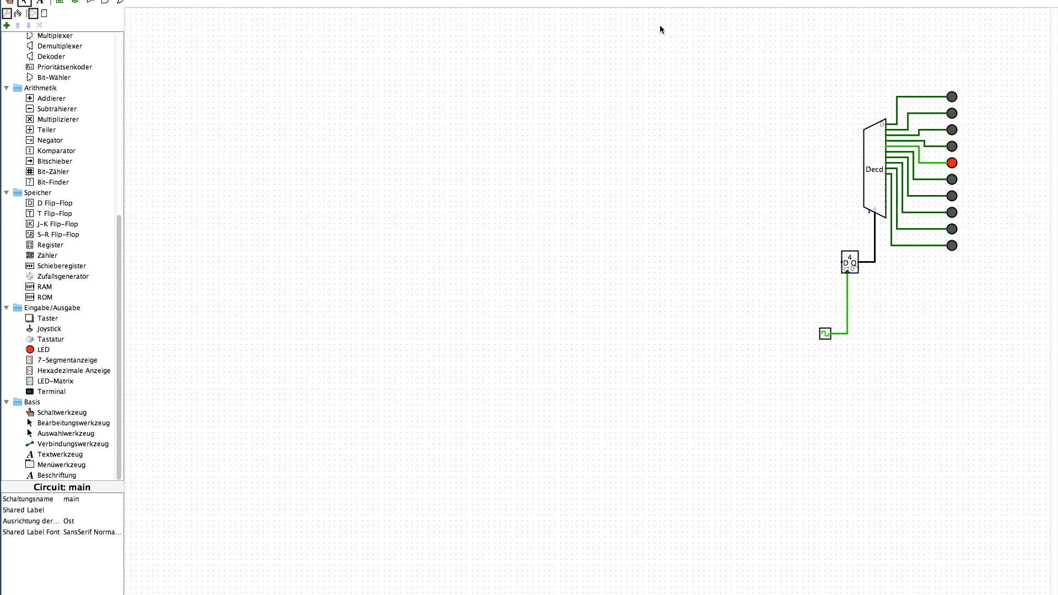
Step: Duplicate the counter, decoder and ten-LED column with their wiring and place the copy to the left of the original
left_click_drag(749, 45, 983, 337)
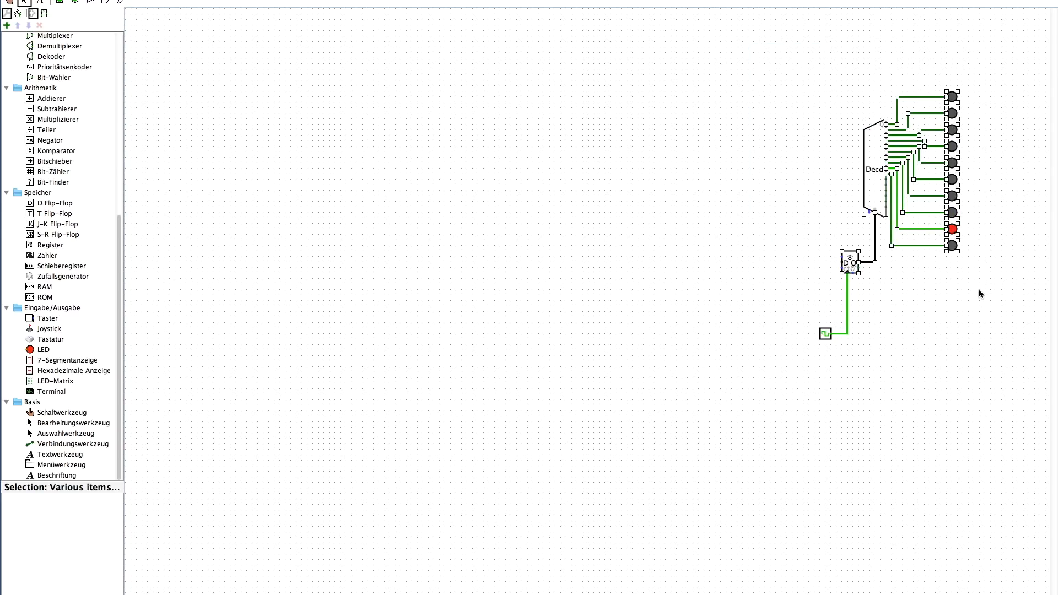
key("super+d")
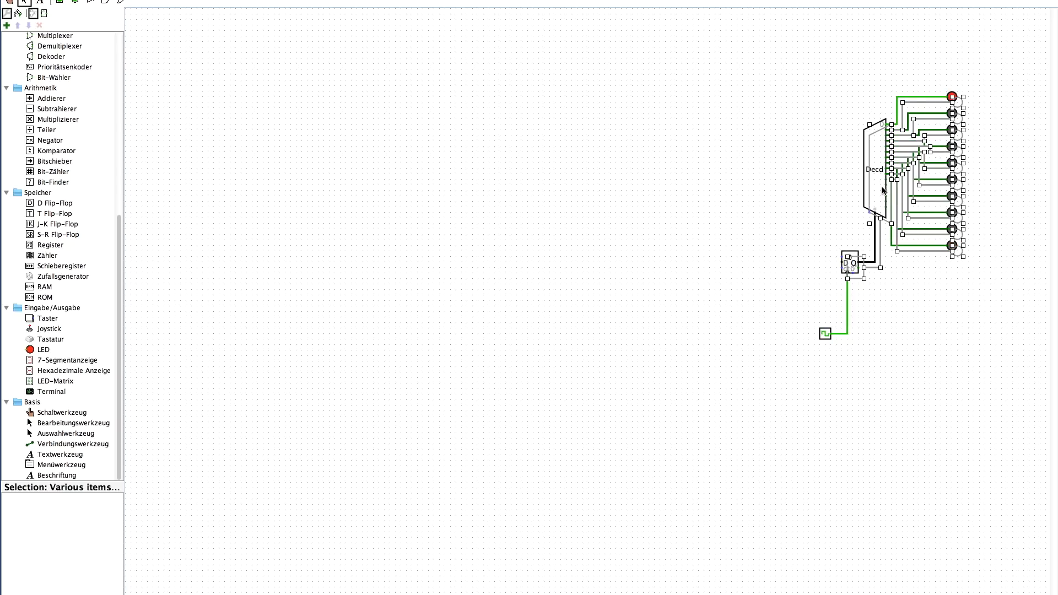
left_click_drag(882, 191, 737, 187)
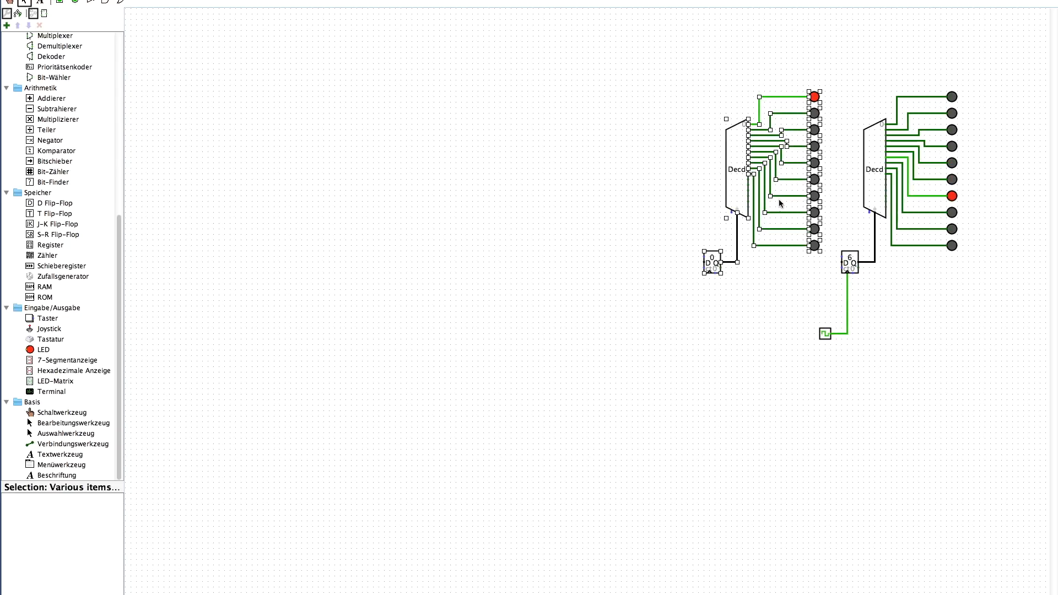
left_click(842, 207)
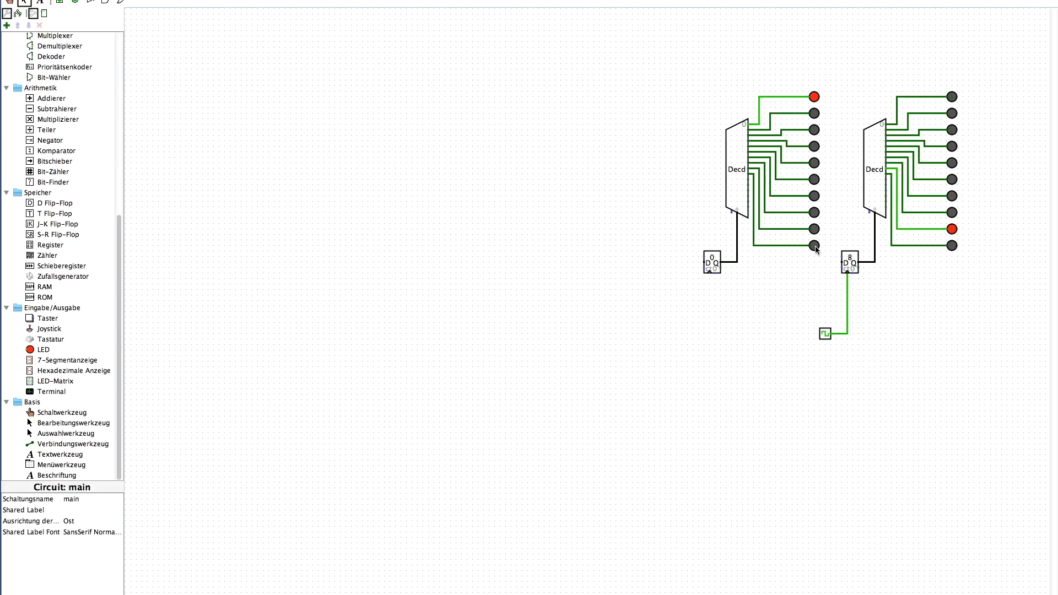
Step: Delete the bottom four LEDs of the copied column, keeping six
left_click(814, 246)
key("Delete")
left_click(814, 230)
key("Delete")
left_click(815, 213)
key("Delete")
left_click(814, 197)
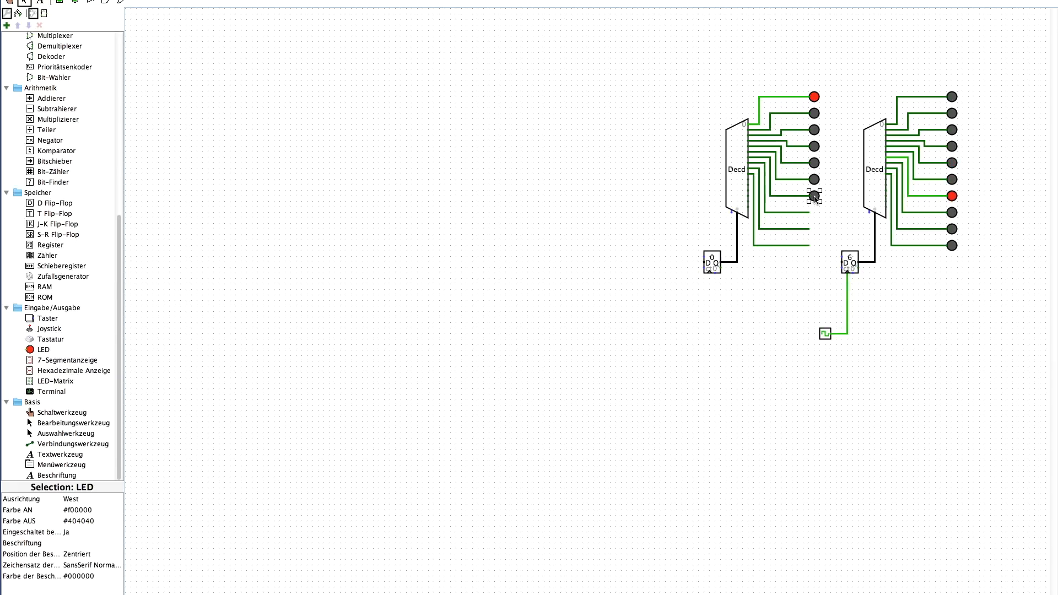
key("Delete")
Step: Delete the leftover wires of the four removed LEDs from outputs 6 to 9 of the copied decoder
left_click(793, 196)
key("Delete")
left_click(792, 215)
key("Delete")
left_click(791, 229)
key("Delete")
left_click(791, 247)
key("Delete")
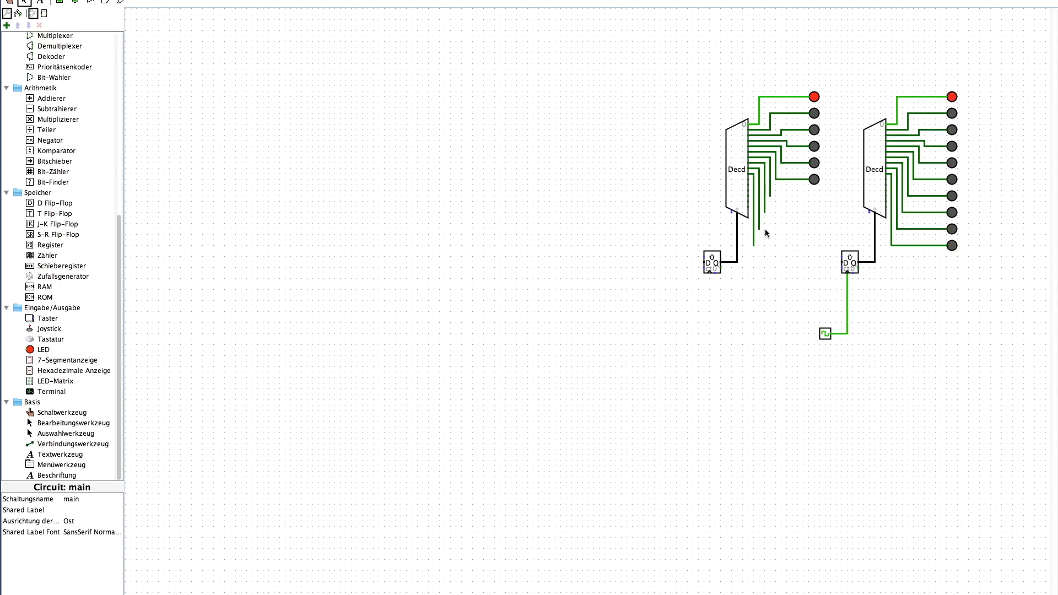
left_click(758, 225)
key("Delete")
left_click(754, 226)
key("Delete")
left_click(755, 175)
key("Delete")
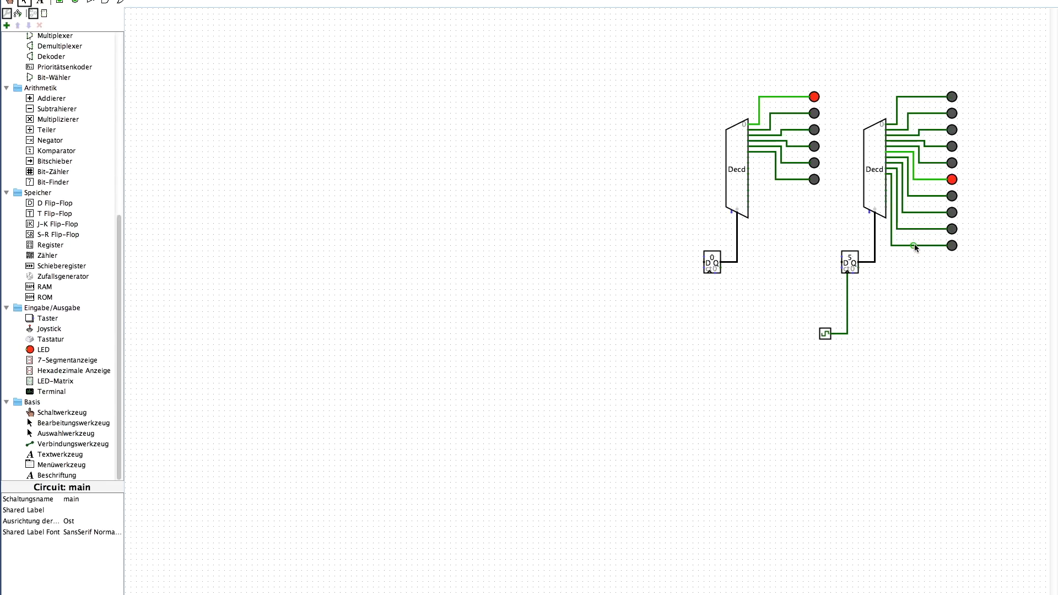
Step: Wire the original decoder's output 9 to the copied counter's clock input and check the trigger setting of both counters
mouse_move(913, 245)
left_mouse_down()
mouse_move(912, 287)
mouse_move(841, 295)
mouse_move(709, 285)
mouse_move(709, 274)
left_mouse_up()
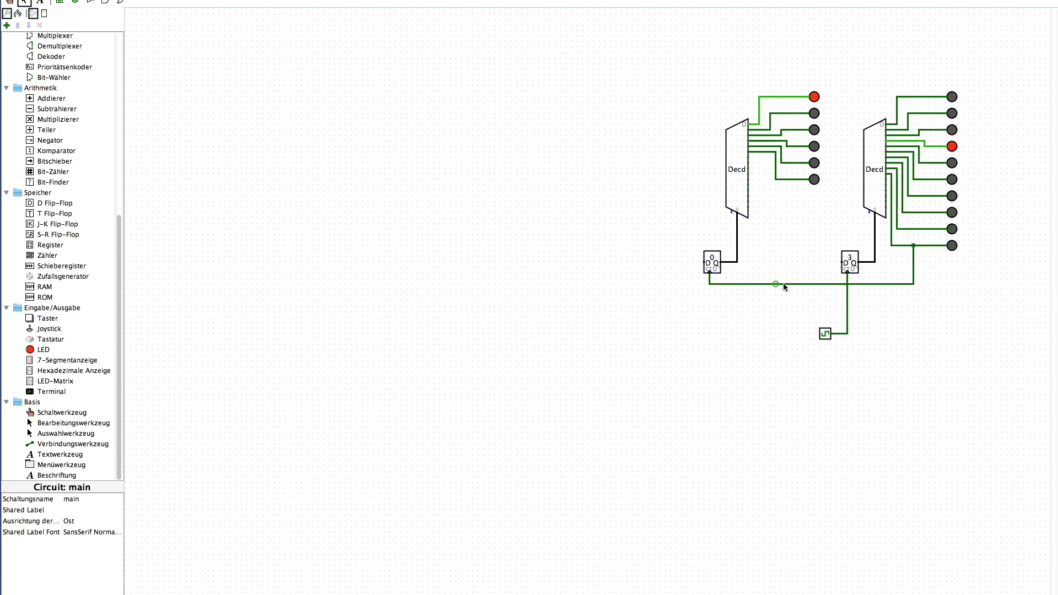
left_click(707, 270)
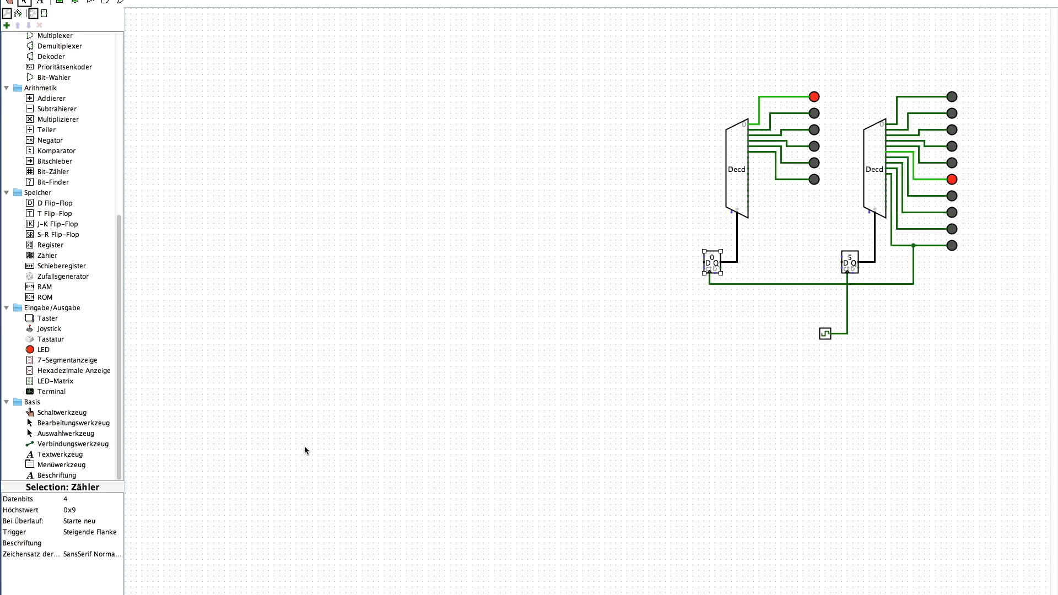
left_click(87, 536)
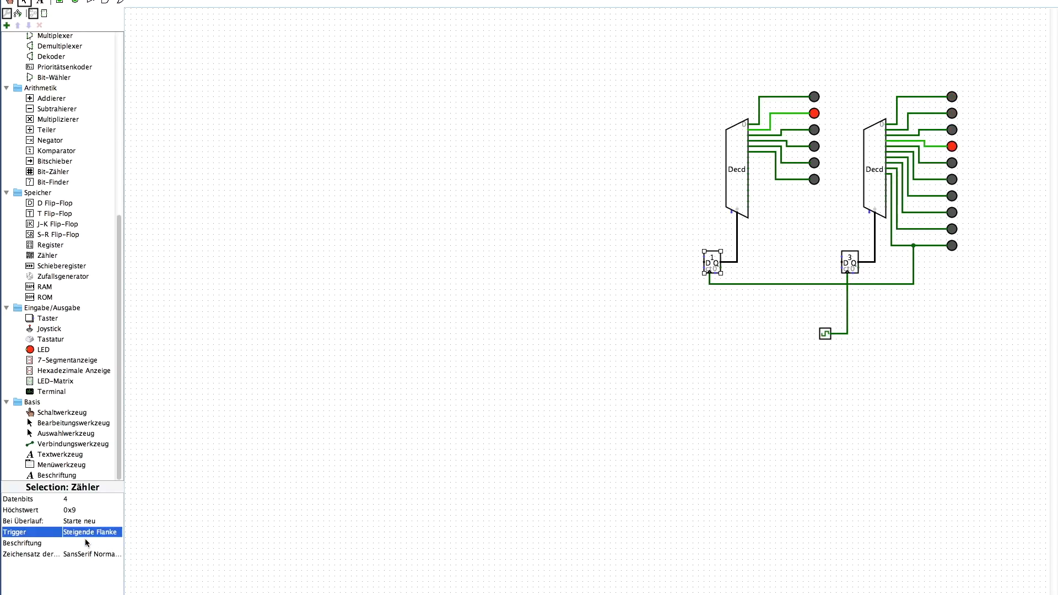
left_click(848, 268)
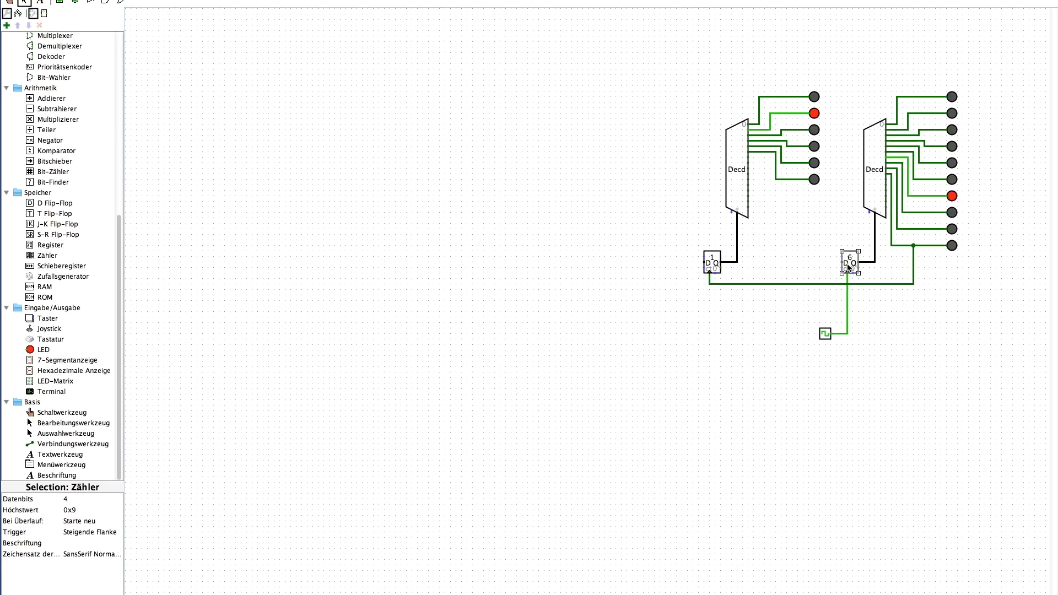
left_click(88, 532)
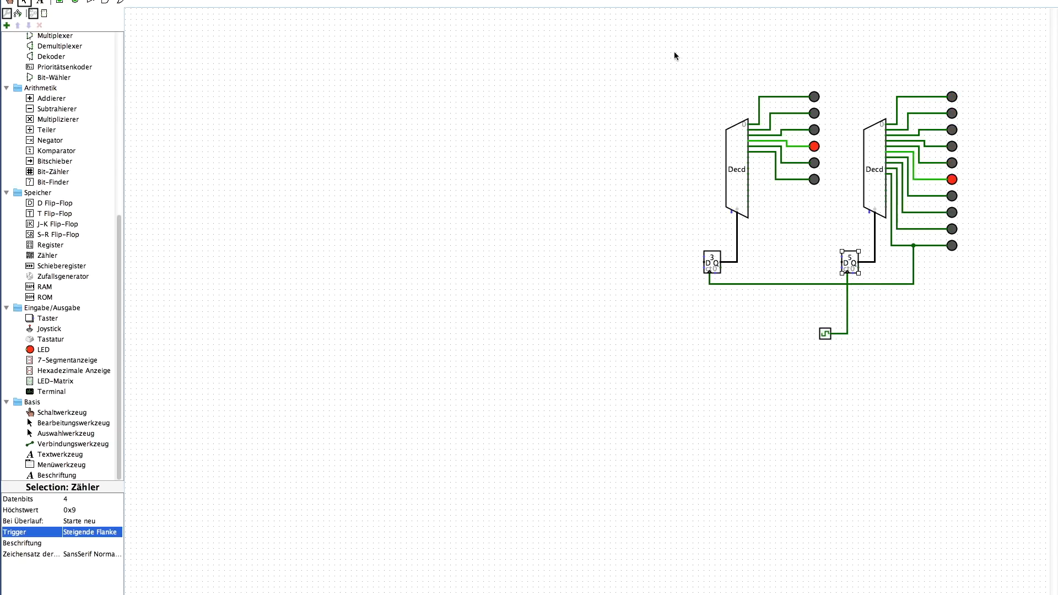
Step: Duplicate both counter, decoder and LED groups together and place the copies to the left of the existing pair
left_click_drag(645, 41, 984, 307)
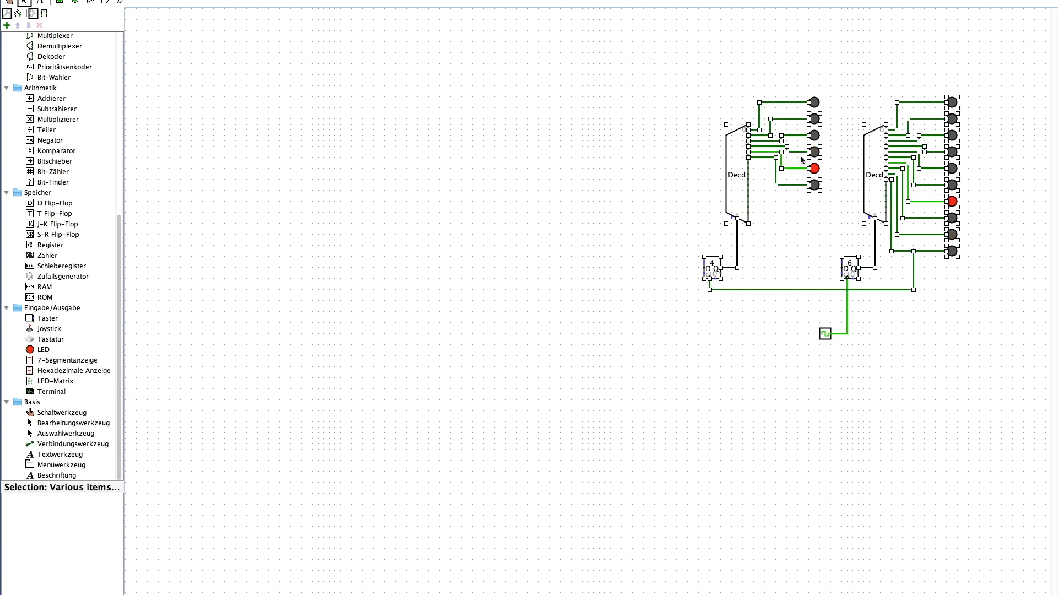
left_click_drag(797, 153, 581, 151)
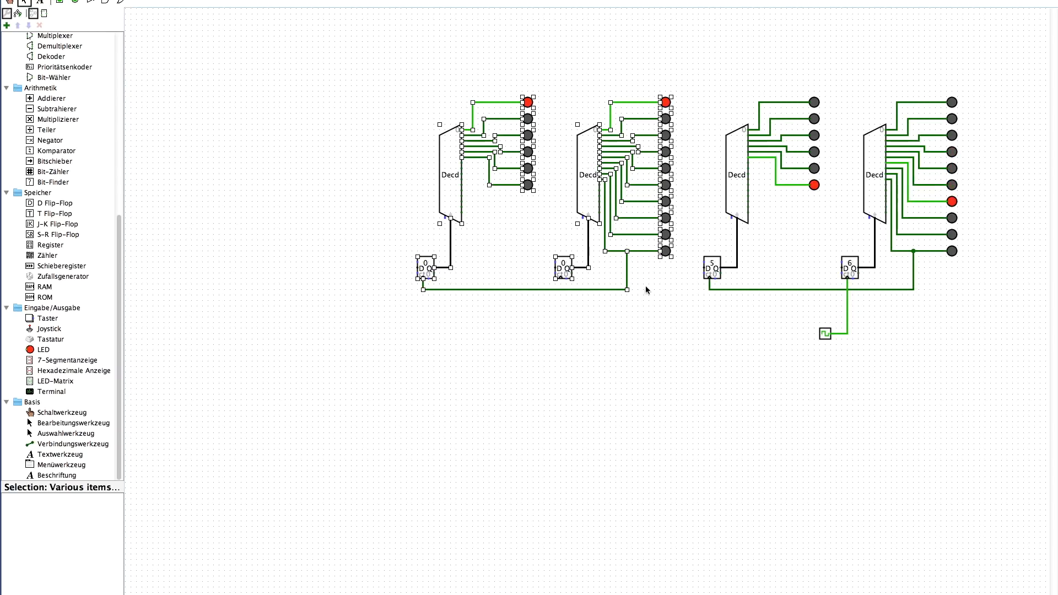
Step: Connect the original six-LED decoder's output 5 to the clock input of the next counter leftward, and its output 6 to its own counter's reset input
left_click(775, 185)
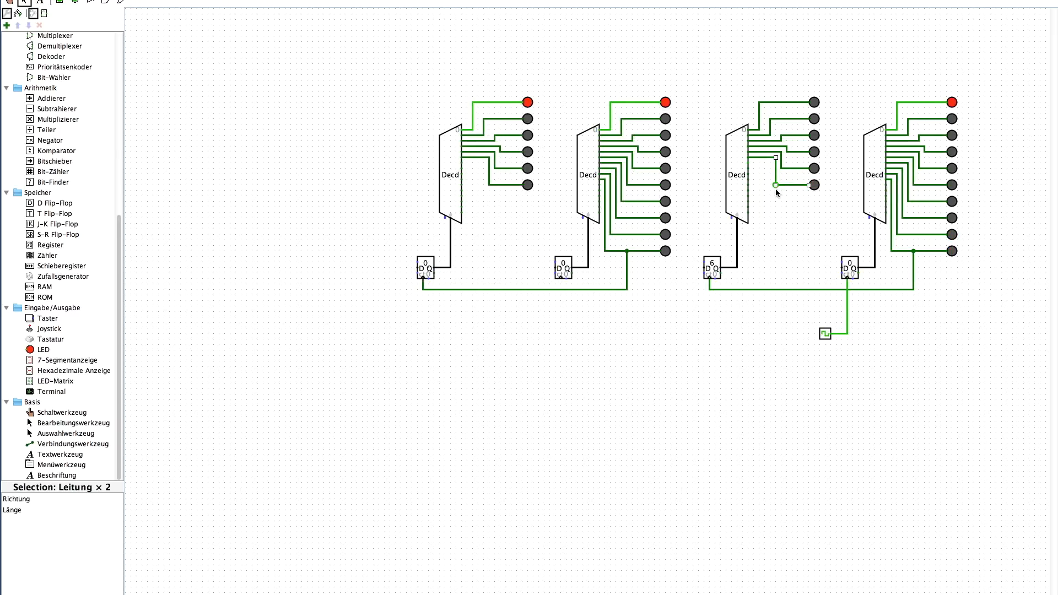
mouse_move(775, 185)
left_mouse_down()
mouse_move(774, 309)
mouse_move(564, 307)
mouse_move(561, 279)
left_mouse_up()
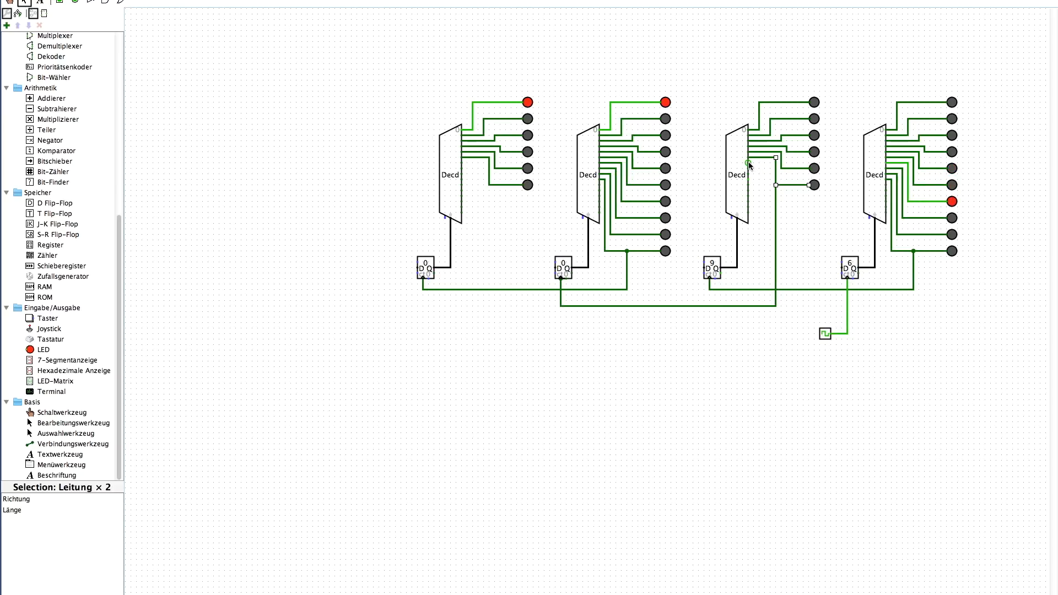
left_click_drag(749, 163, 717, 280)
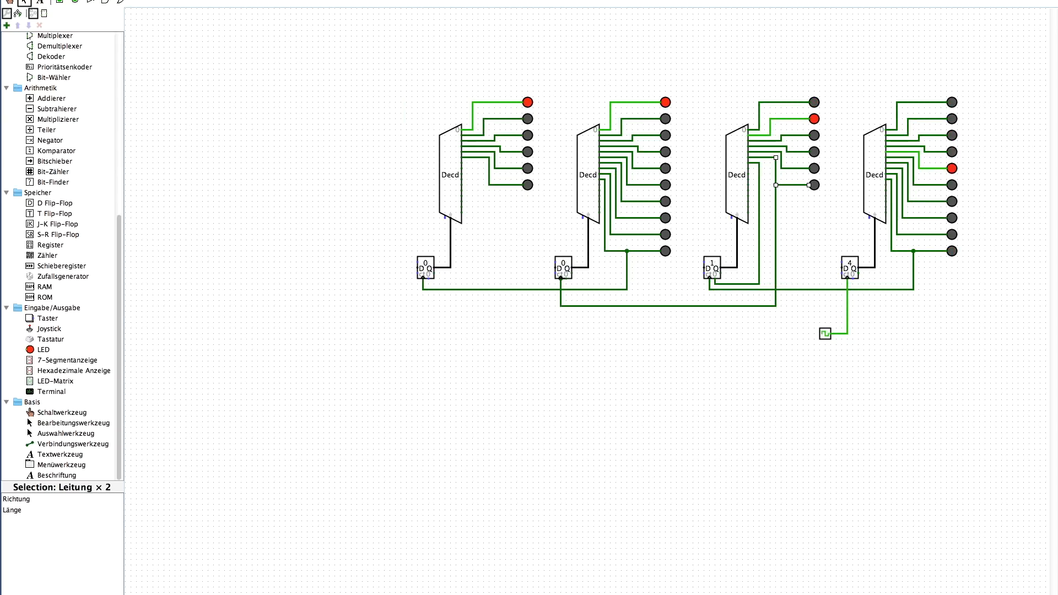
Step: Set the simulation's tick frequency to 128 Hz
left_click(195, 1)
left_click(212, 73)
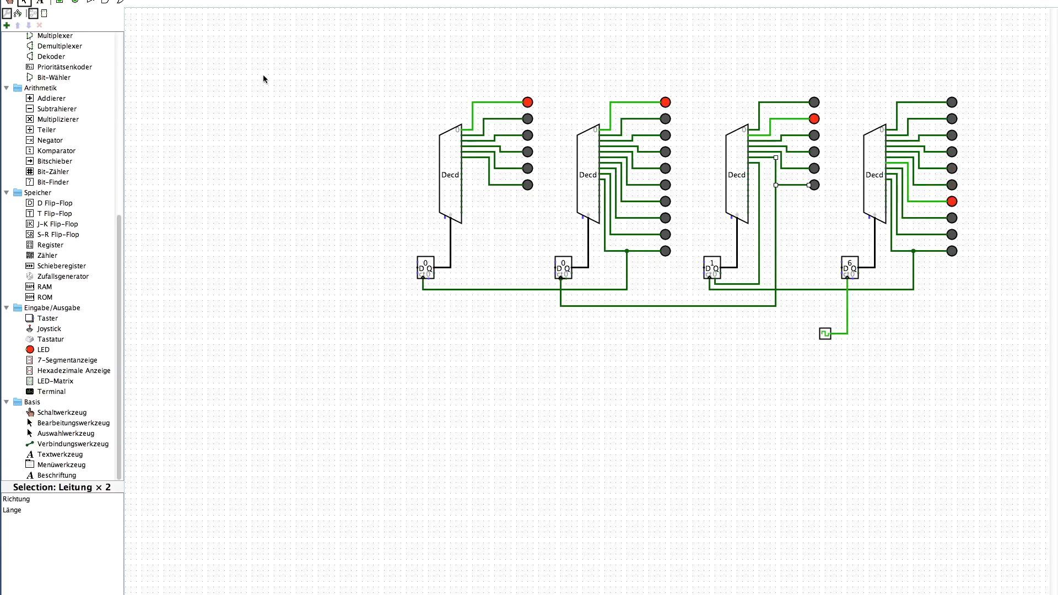
left_click(196, 0)
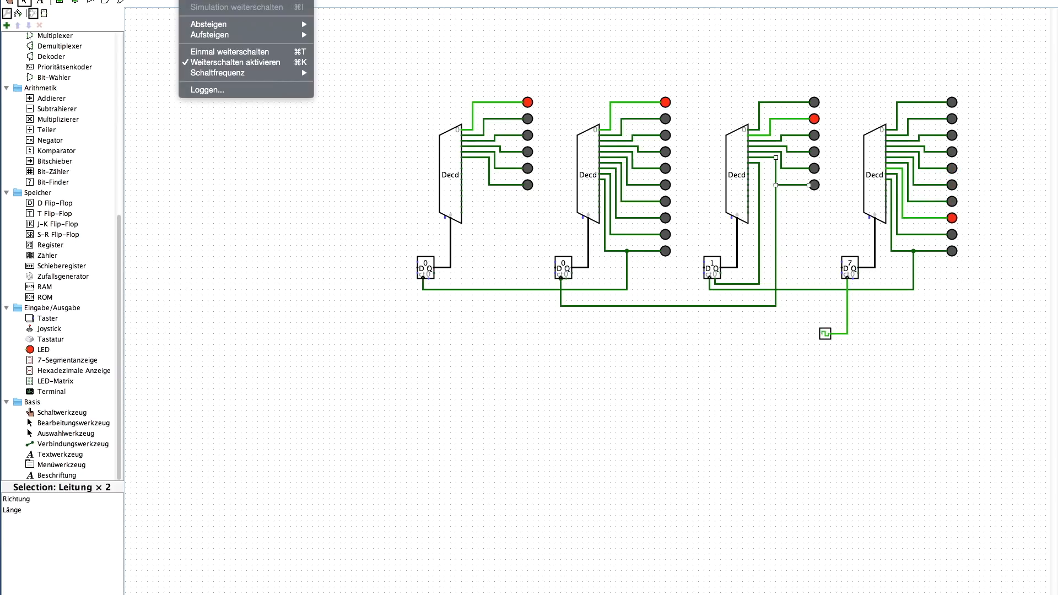
left_click(232, 74)
left_click(196, 1)
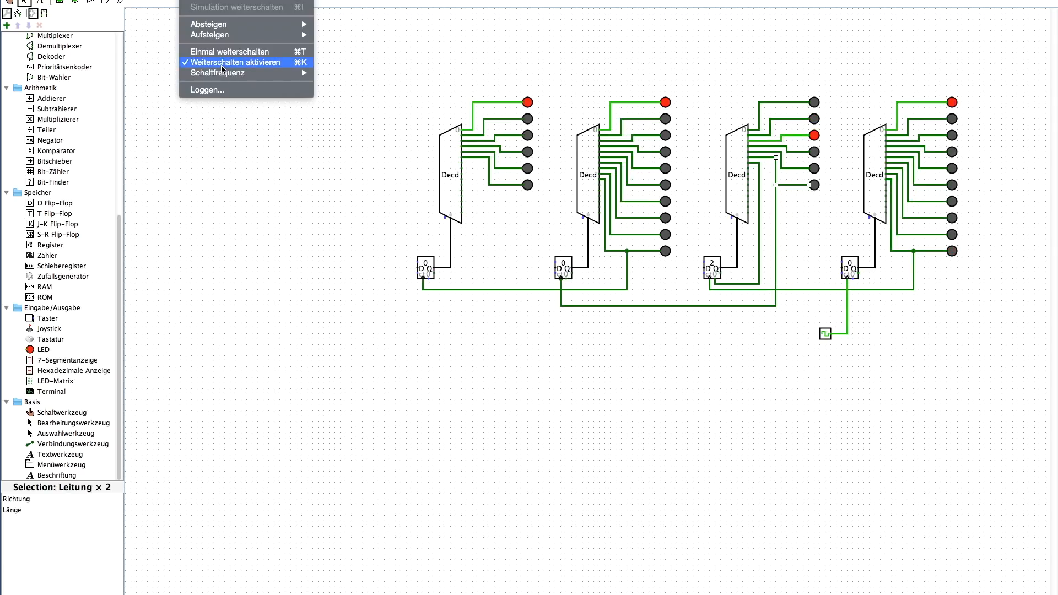
mouse_move(223, 73)
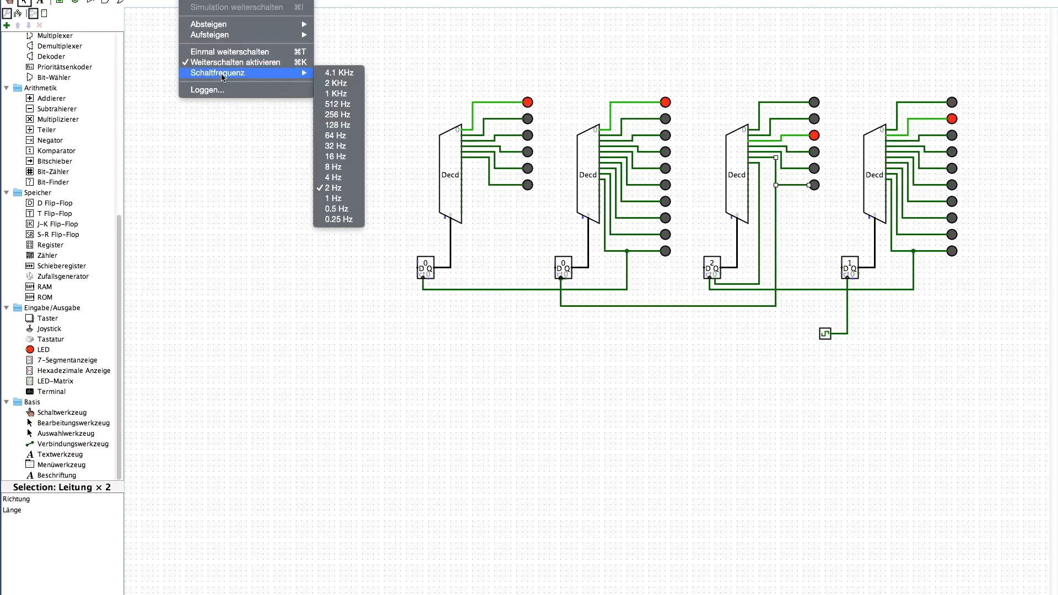
left_click(343, 127)
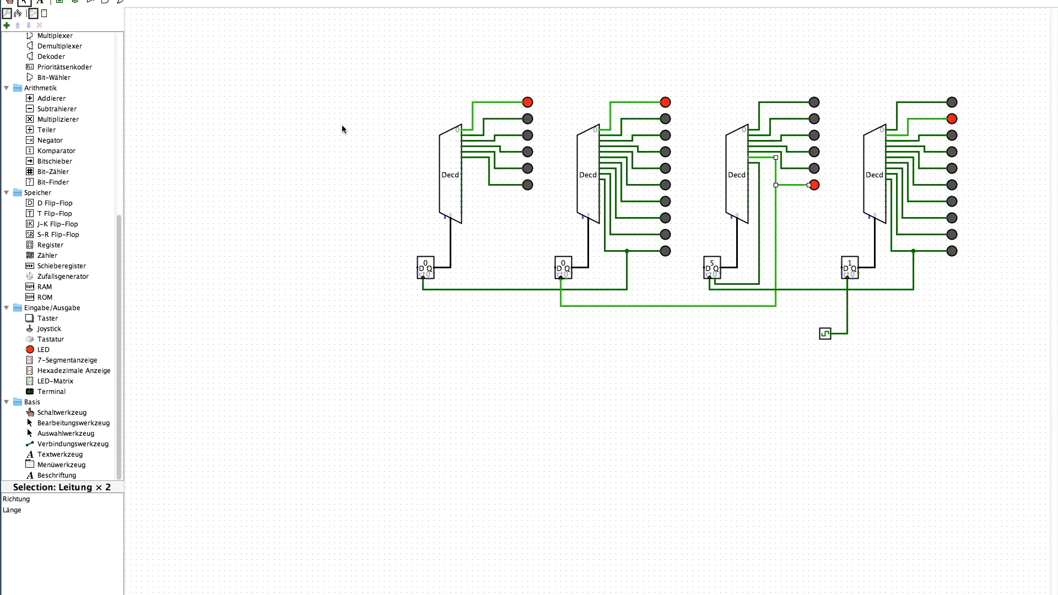
Step: Reduce the simulation's tick frequency to 32 Hz
left_click(195, 0)
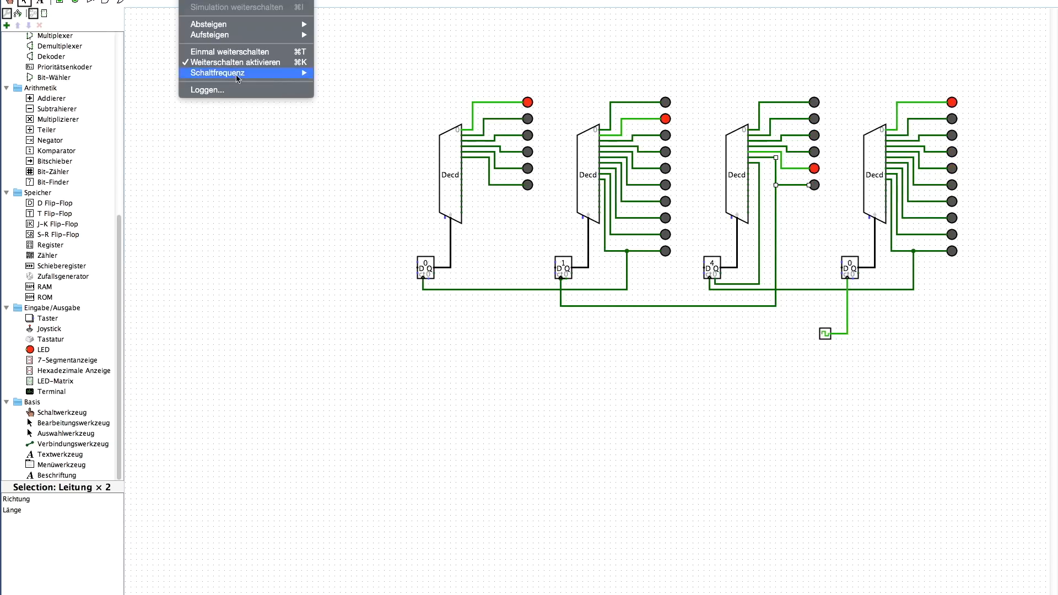
mouse_move(238, 77)
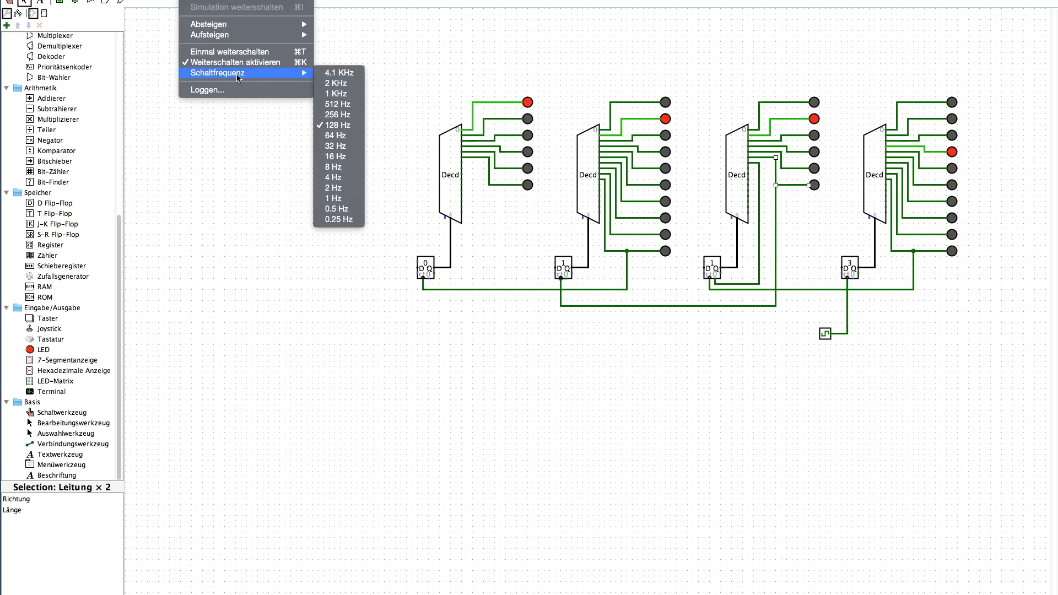
left_click(329, 146)
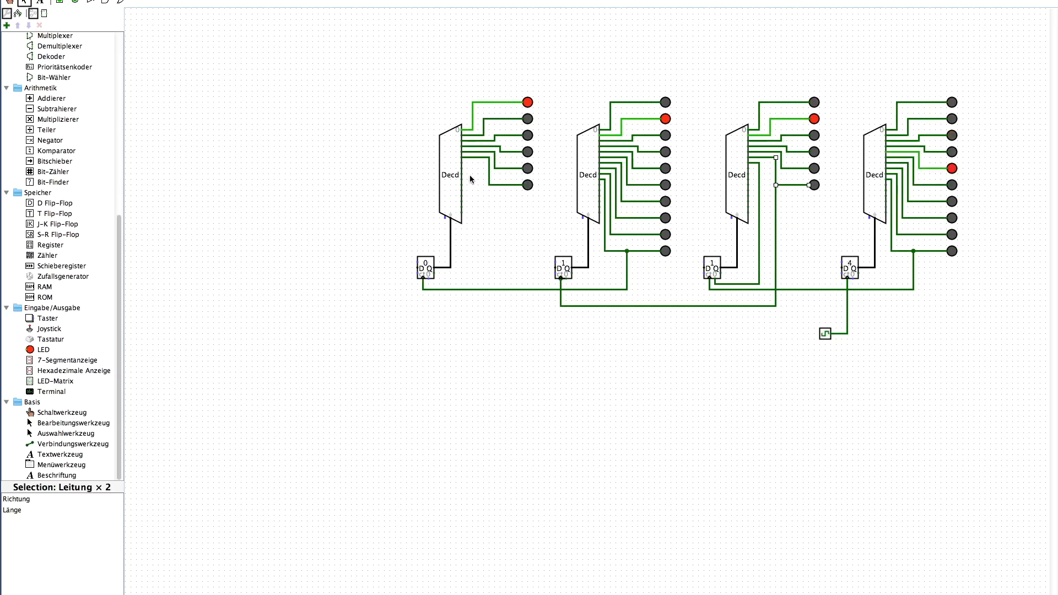
Step: Wire the leftmost decoder's output 6 to the reset input of the leftmost counter
left_click_drag(461, 163, 428, 279)
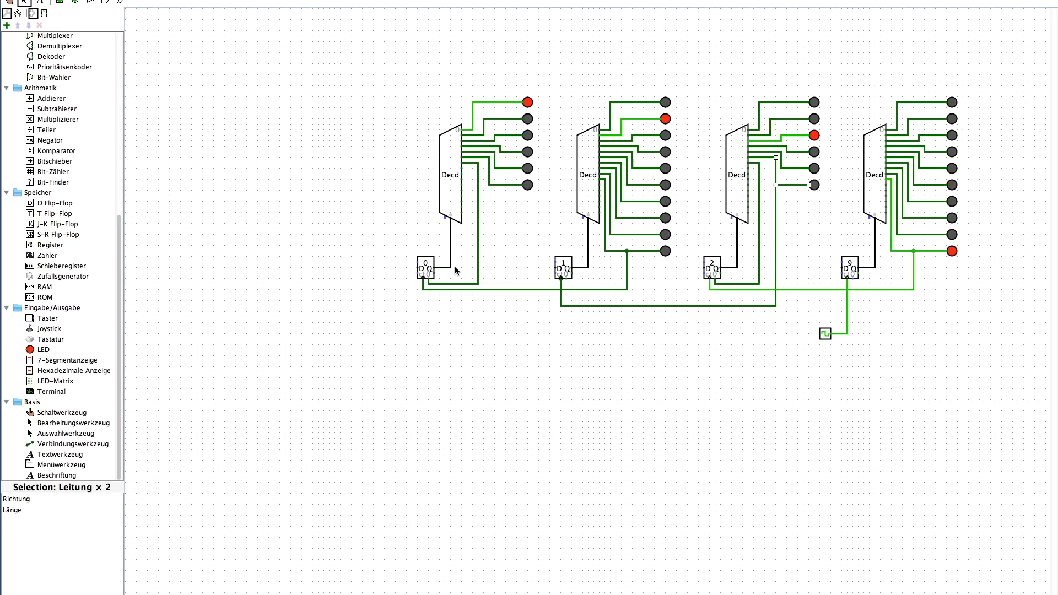
Step: Raise the simulation's tick frequency to 1 KHz
left_click(201, 0)
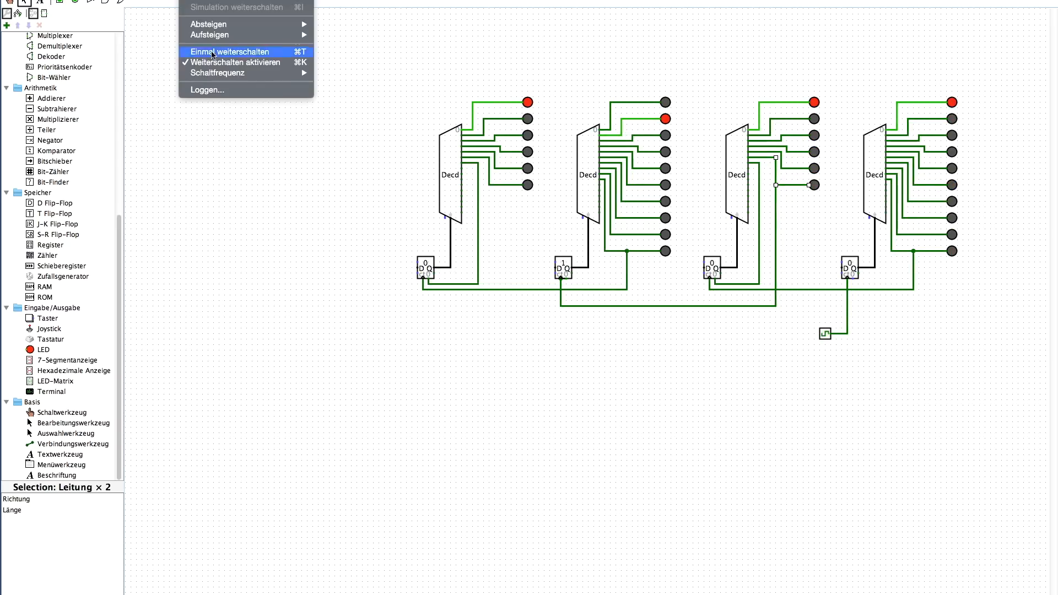
mouse_move(217, 73)
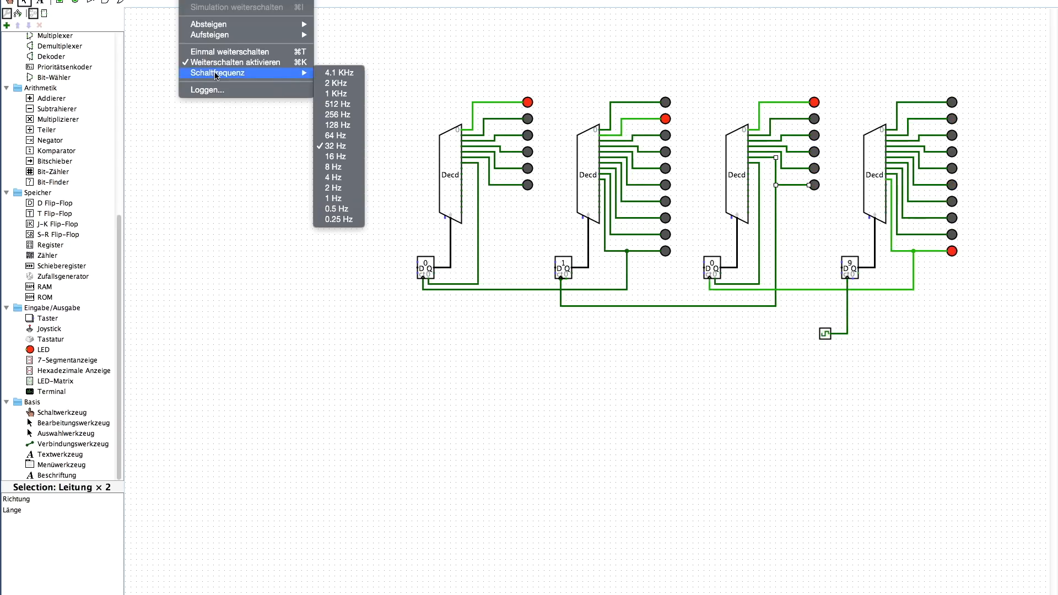
left_click(333, 96)
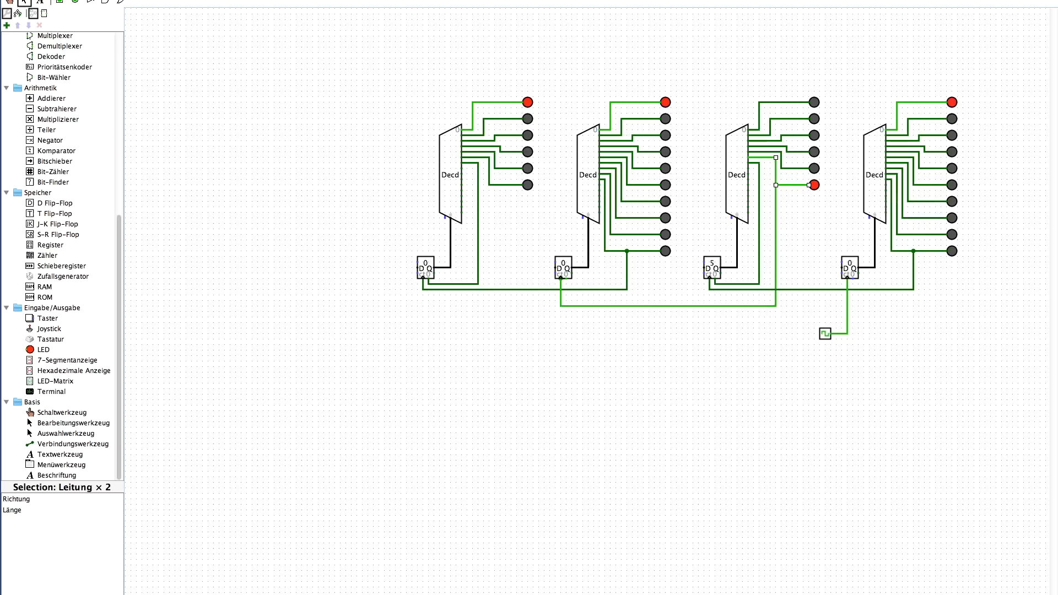
left_click(302, 18)
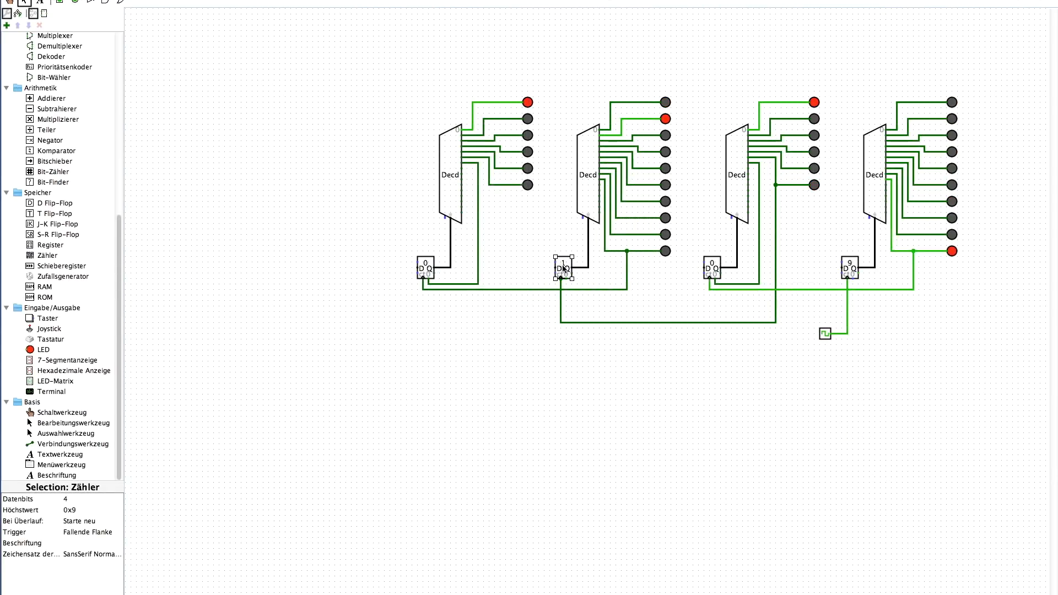
Step: Shift the second counter from the left aside to remove the stray vertical wire beneath it, and return it slightly above its original position
left_click_drag(563, 269, 554, 244)
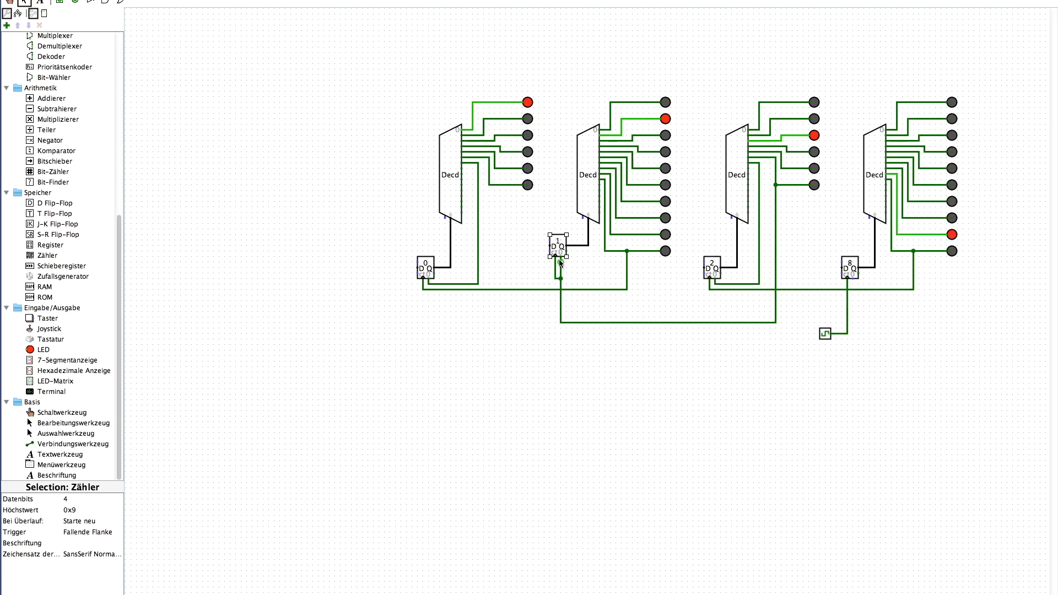
left_click(561, 268)
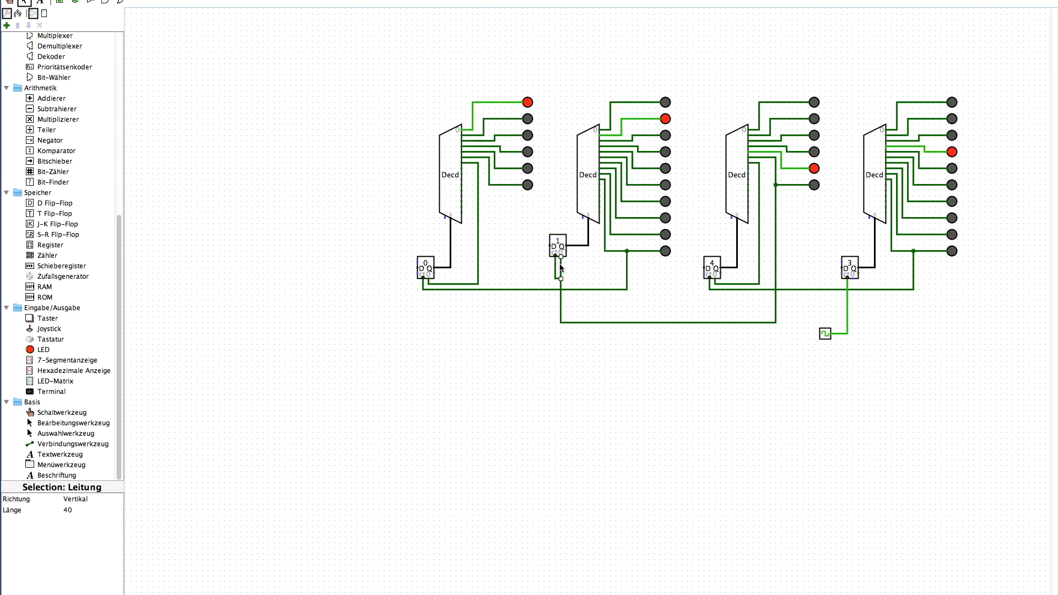
left_click(563, 280)
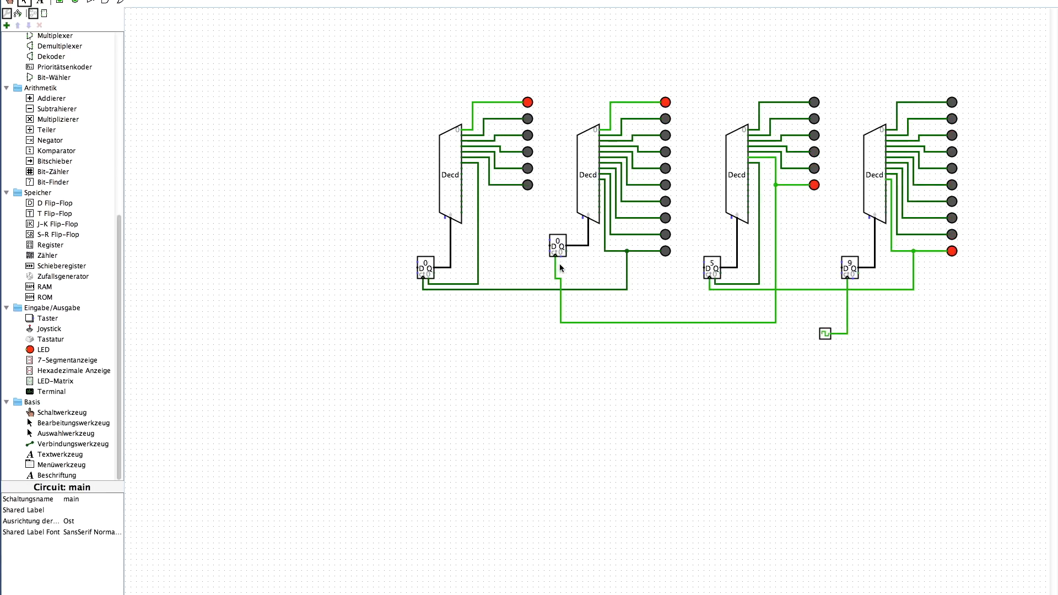
left_click(562, 251)
left_click_drag(562, 251, 563, 264)
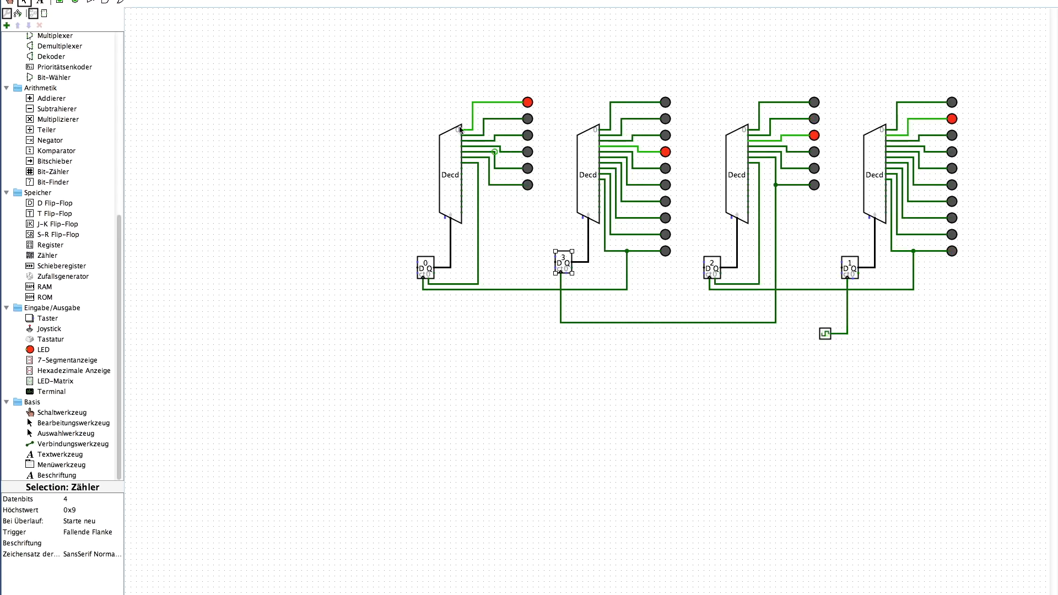
Step: Duplicate the two left counter-decoder-LED groups with their wiring and place the copy to their left, aligned with the existing row
left_click_drag(363, 47, 685, 354)
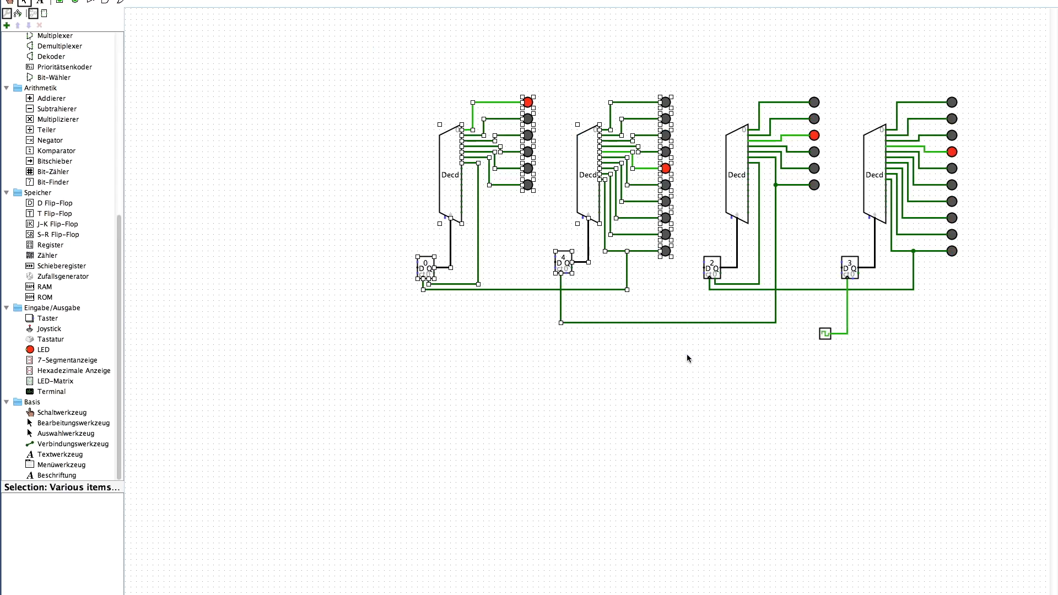
key("super+d")
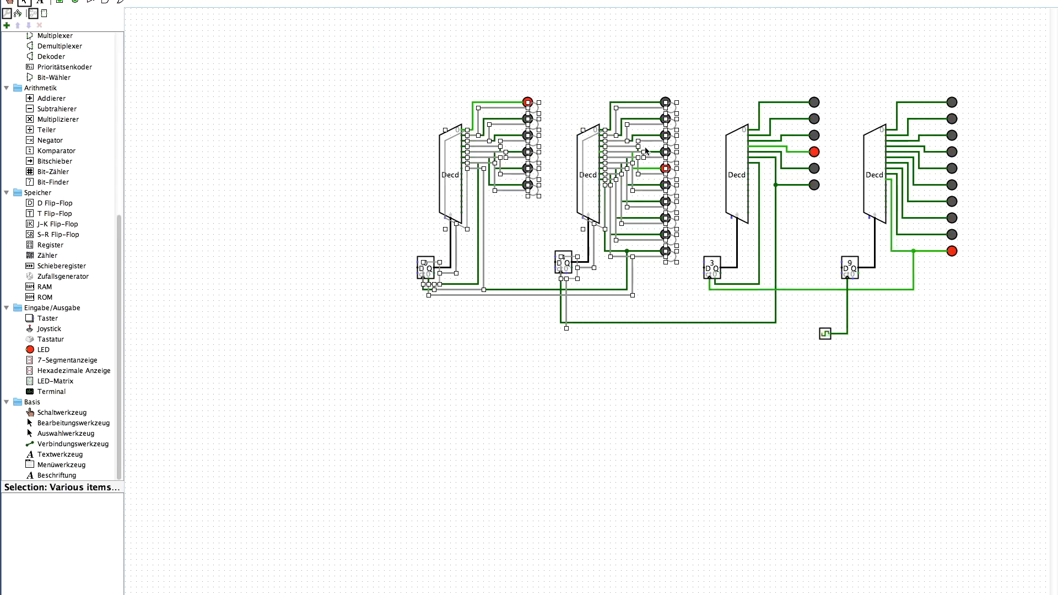
left_click_drag(597, 179, 321, 166)
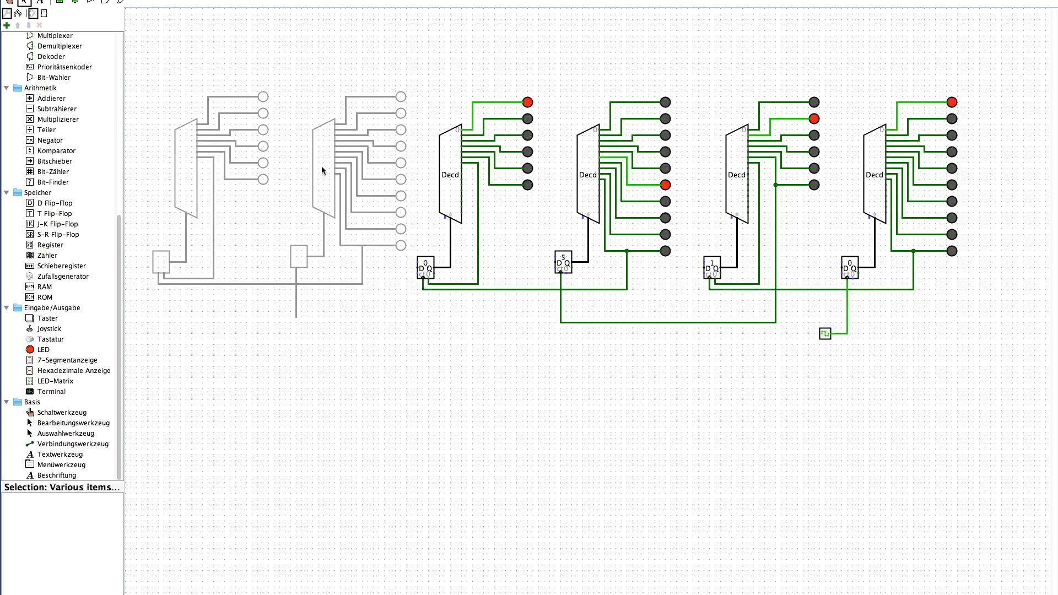
left_click_drag(325, 192, 314, 197)
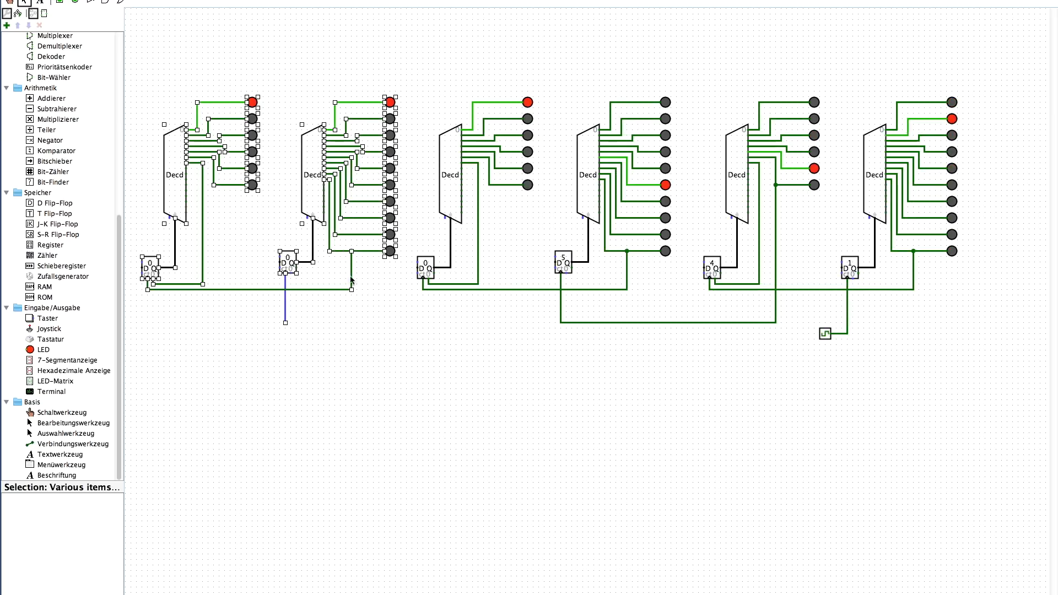
left_click(403, 339)
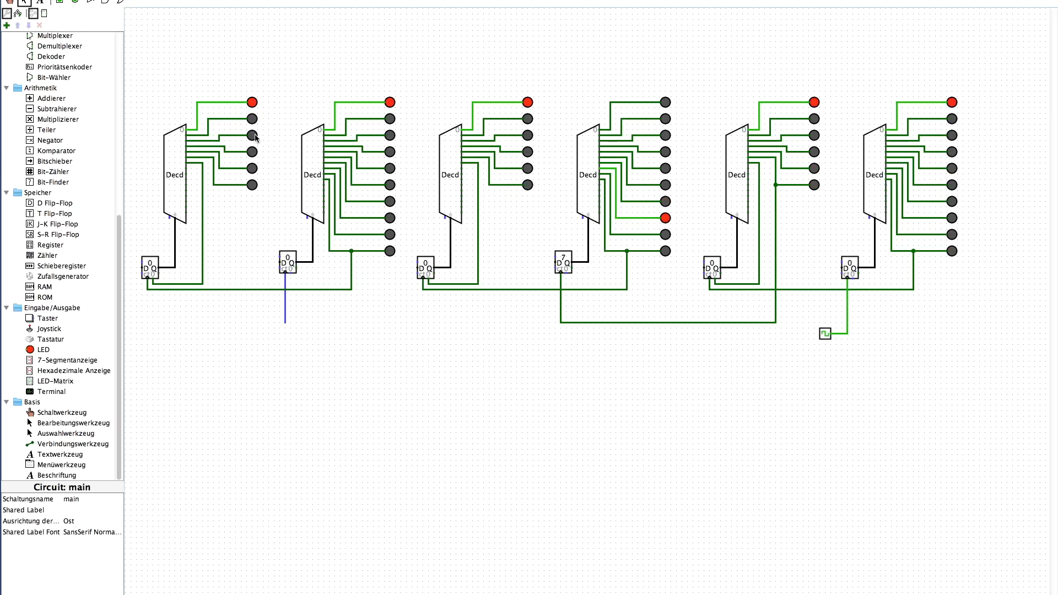
Step: Delete the lower three LEDs of the leftmost decoder's column, leaving LEDs only for outputs 0 to 2
left_click(253, 152)
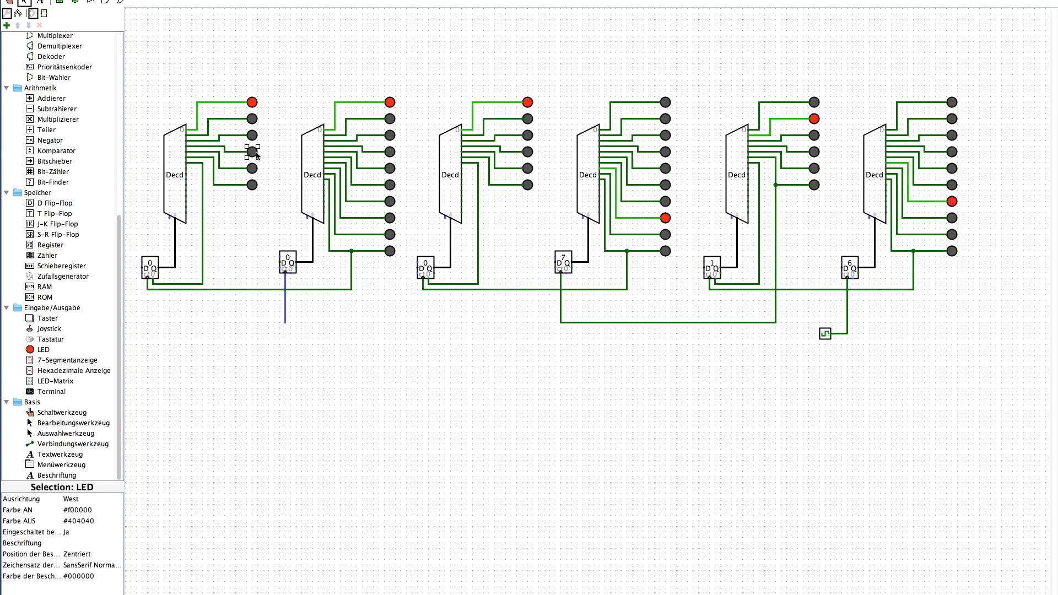
left_click_drag(257, 155, 254, 169)
key("Delete")
left_click(252, 185)
key("Delete")
Step: Remove the leftover wires from outputs 3 to 6 of the leftmost decoder, including the vertical run of its reset line
left_click(234, 152)
key("Delete")
left_click(232, 168)
key("Delete")
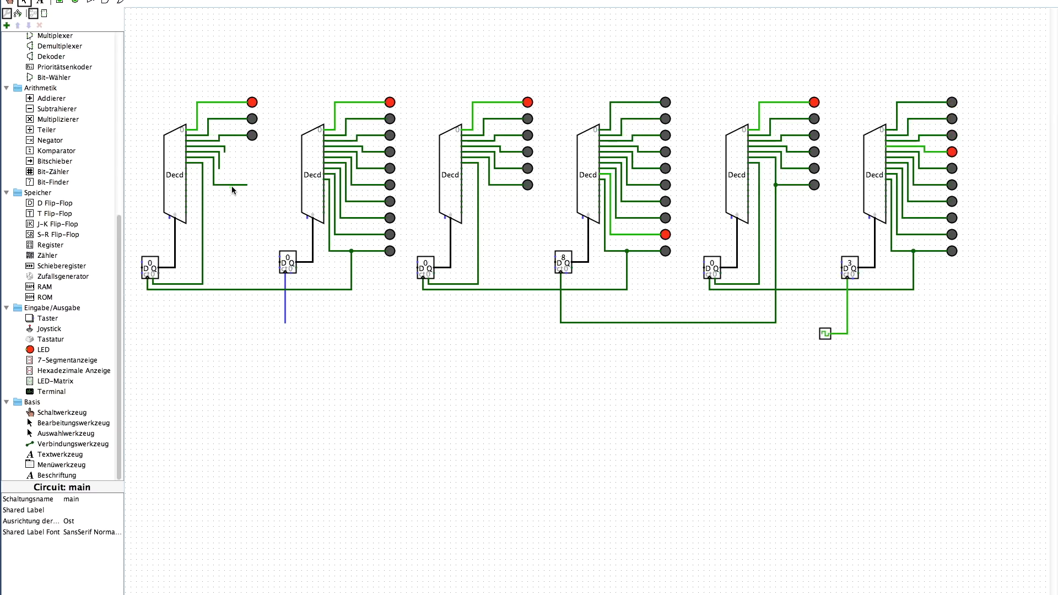
left_click(231, 186)
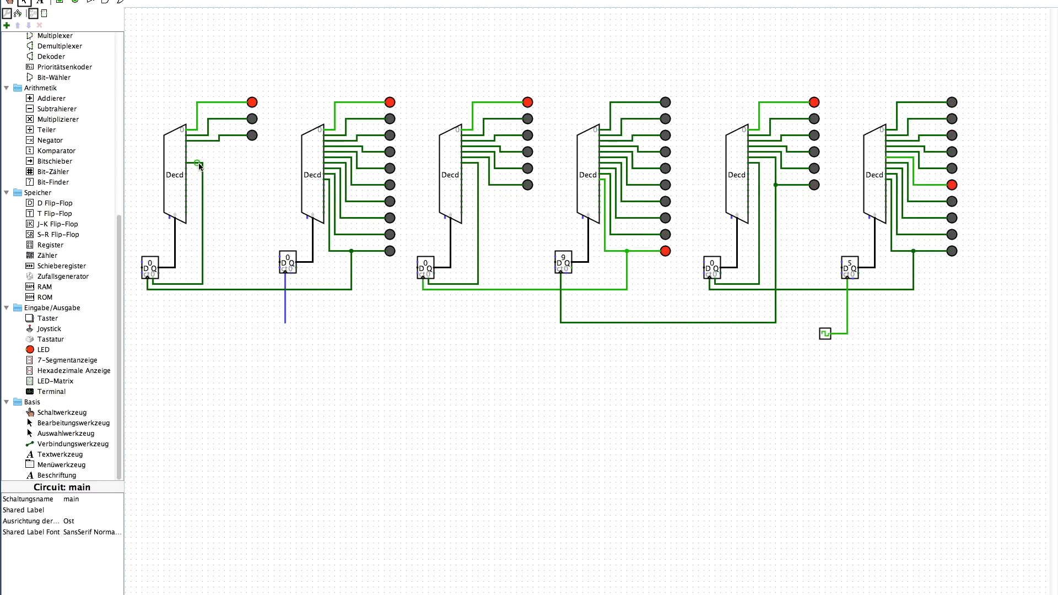
left_click(196, 163)
key("Delete")
left_click(213, 190)
left_click(203, 183)
key("Delete")
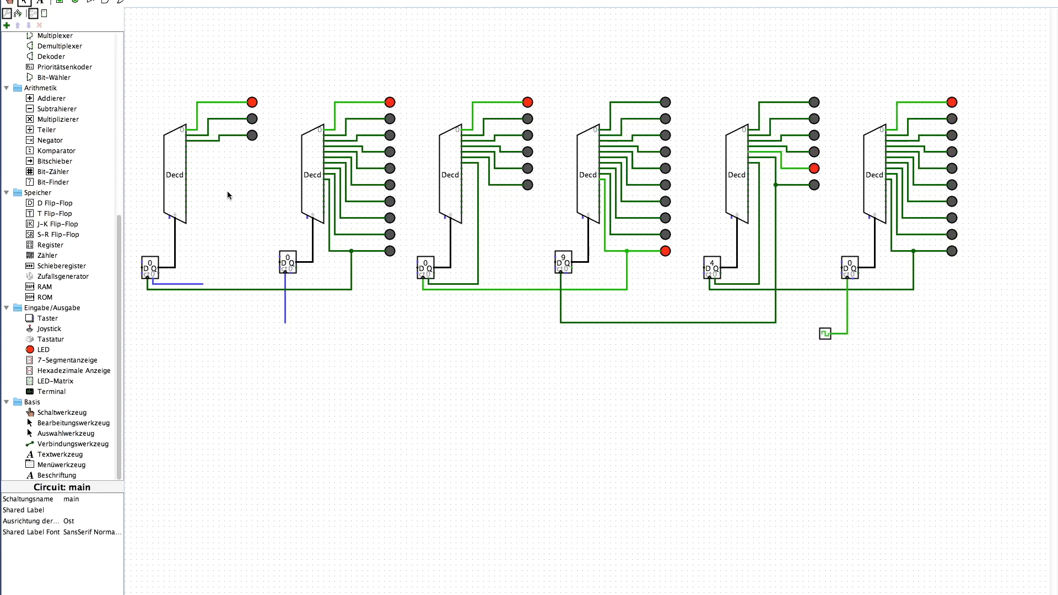
Step: Wire the clock input of the second counter from the left to output 5 of the third decoder from the left
right_click(284, 322)
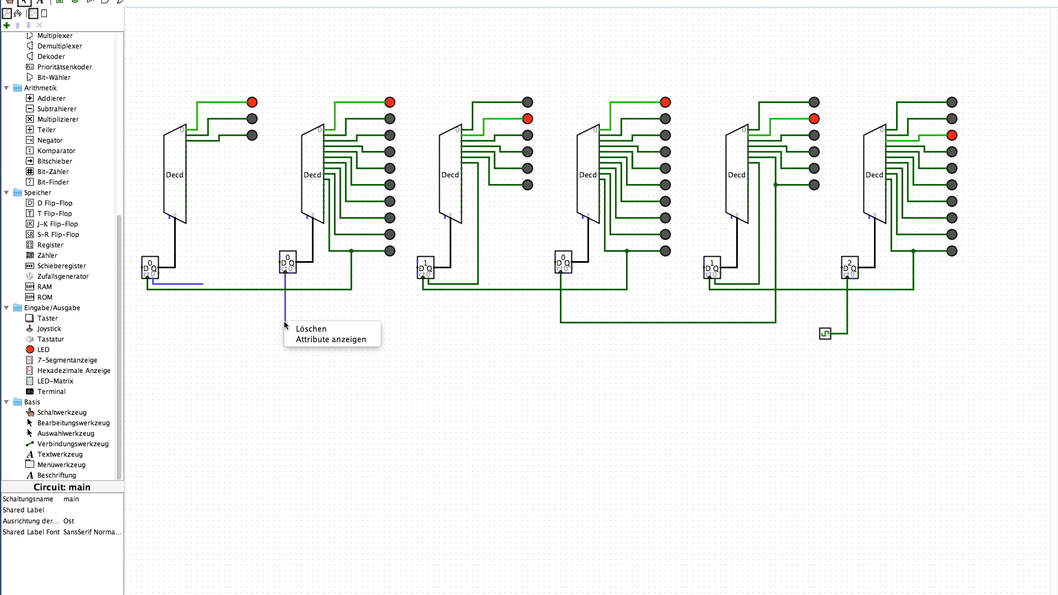
left_click(353, 301)
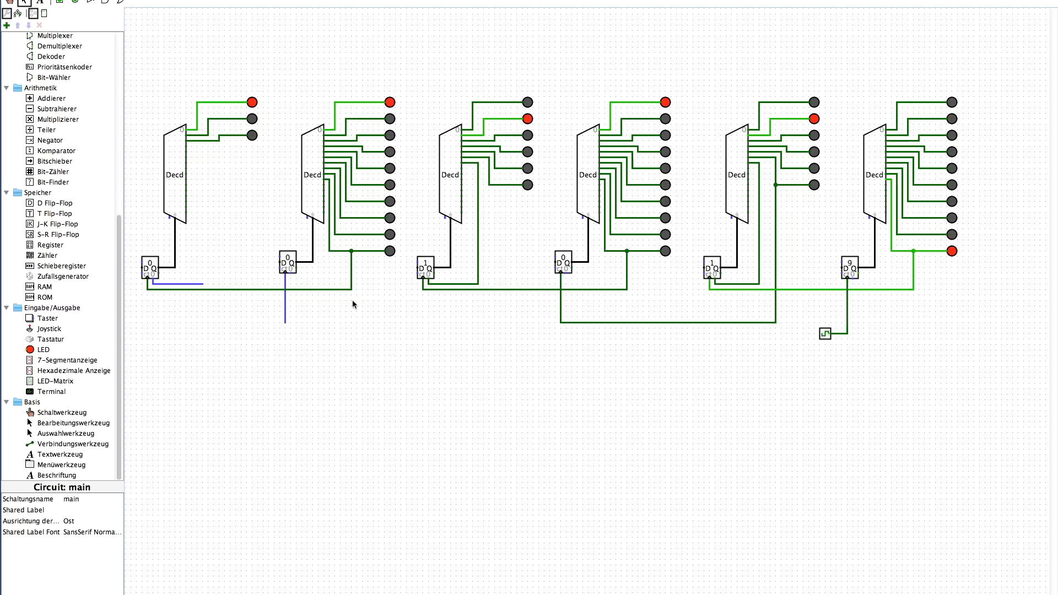
left_click(285, 273)
left_click_drag(285, 273, 492, 190)
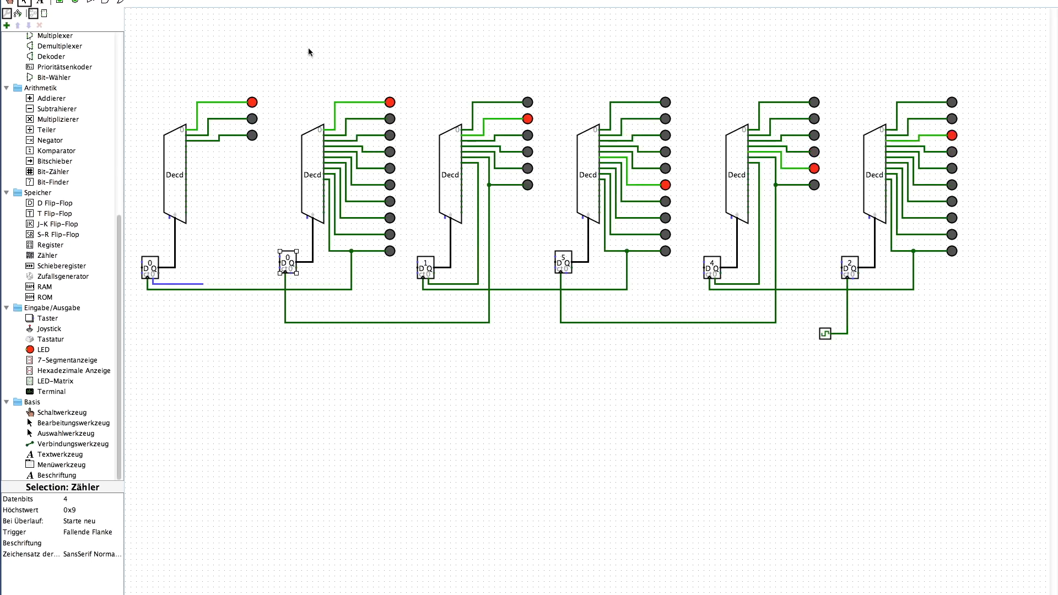
Step: Replace the dangling reset wire of the leftmost counter with one joining the reset inputs of the two leftmost counters
right_click(203, 283)
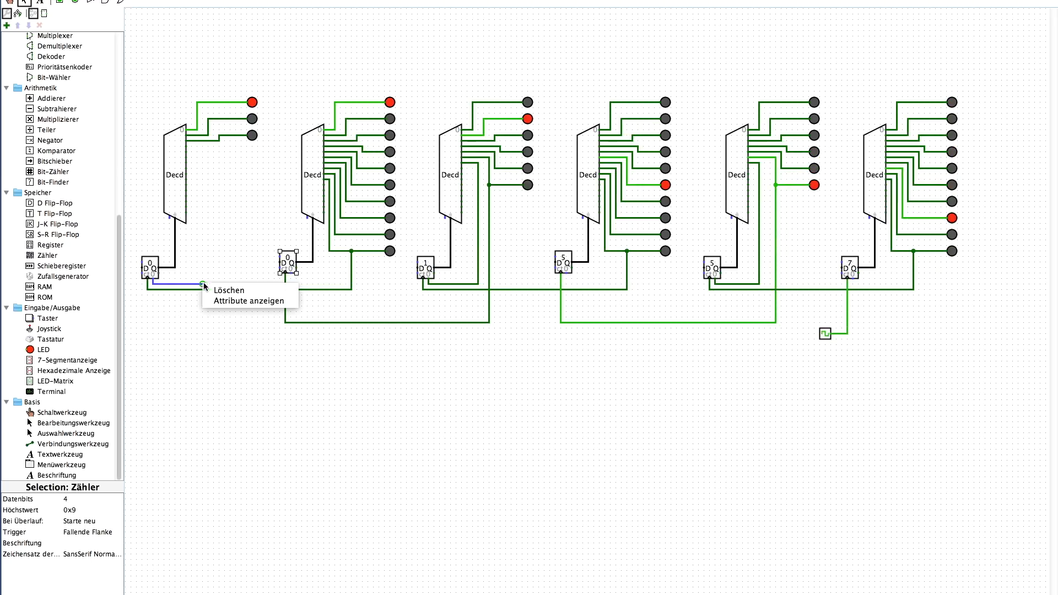
left_click(280, 290)
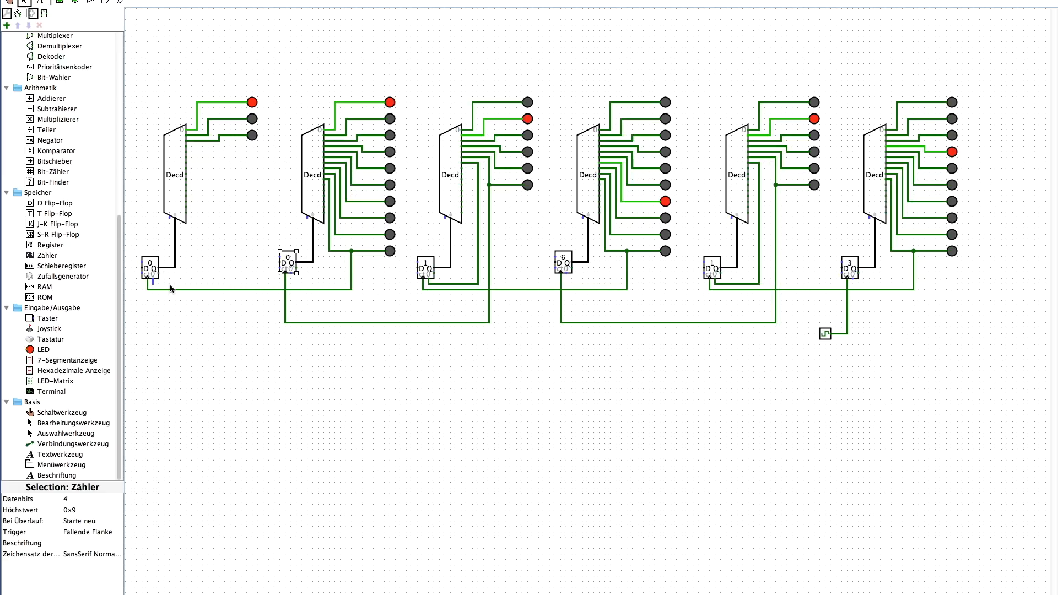
left_click_drag(215, 286, 291, 279)
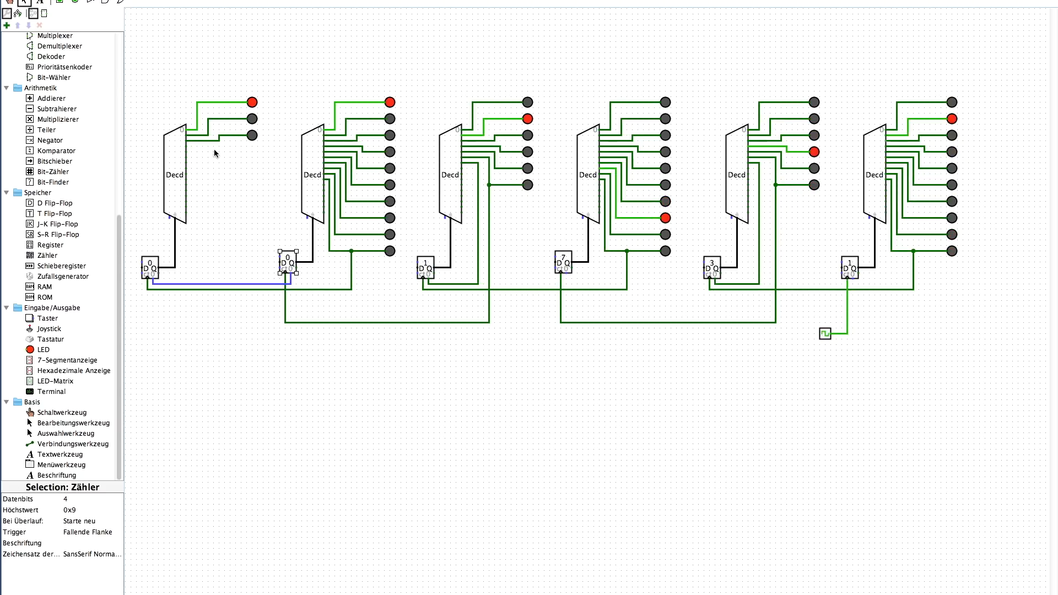
Step: Route wires from the leftmost decoder's output 2 and the second decoder's output 4 to two parallel ends between these decoders
left_click_drag(216, 152, 217, 185)
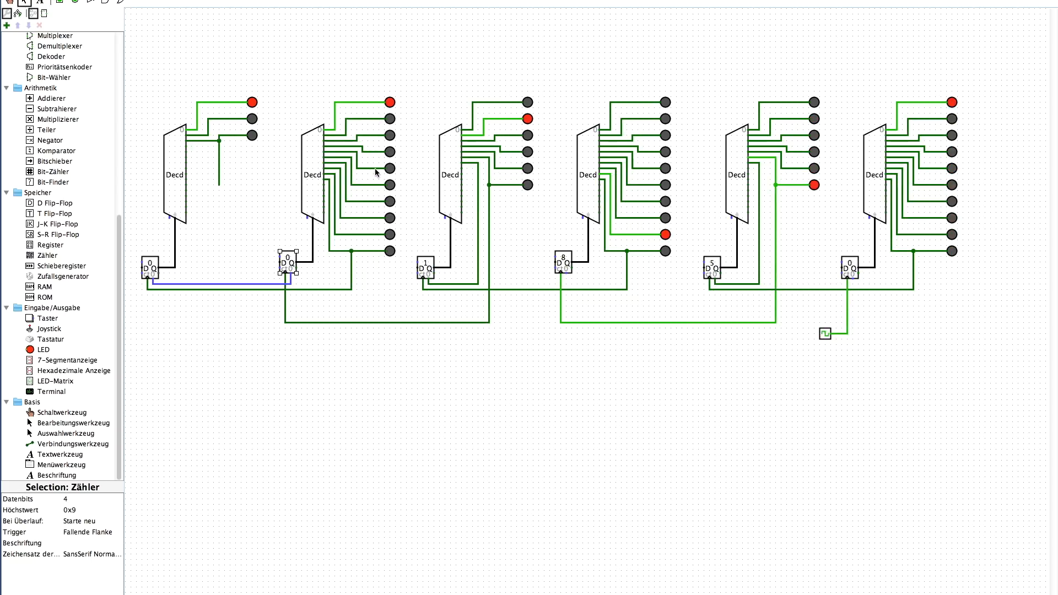
left_click_drag(377, 197, 361, 299)
mouse_move(262, 298)
left_mouse_down()
mouse_move(256, 270)
mouse_move(254, 308)
left_mouse_up()
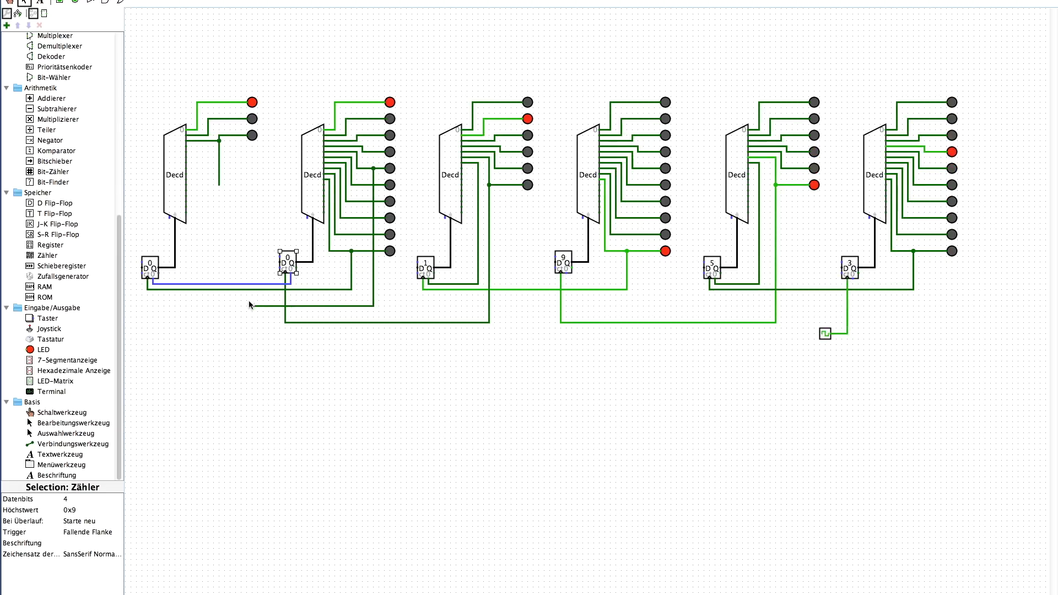
left_click_drag(252, 306, 256, 276)
mouse_move(259, 193)
left_mouse_down()
mouse_move(253, 172)
mouse_move(240, 168)
mouse_move(240, 182)
left_mouse_up()
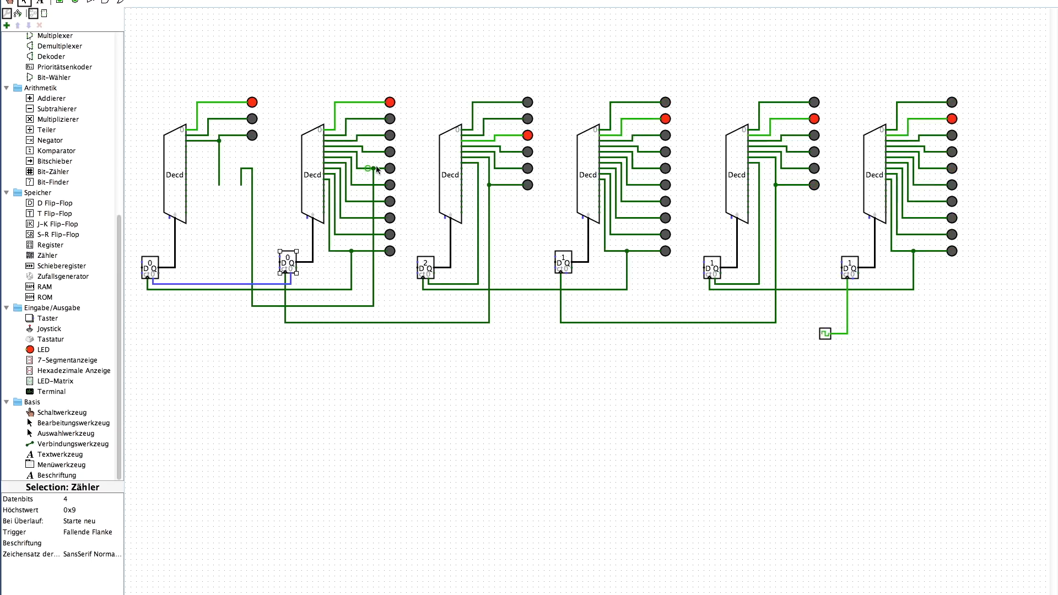
Step: Place a south-facing AND gate with 2 inputs under the two wire ends and connect its output to the shared reset line
scroll(55, 199, "up", 10)
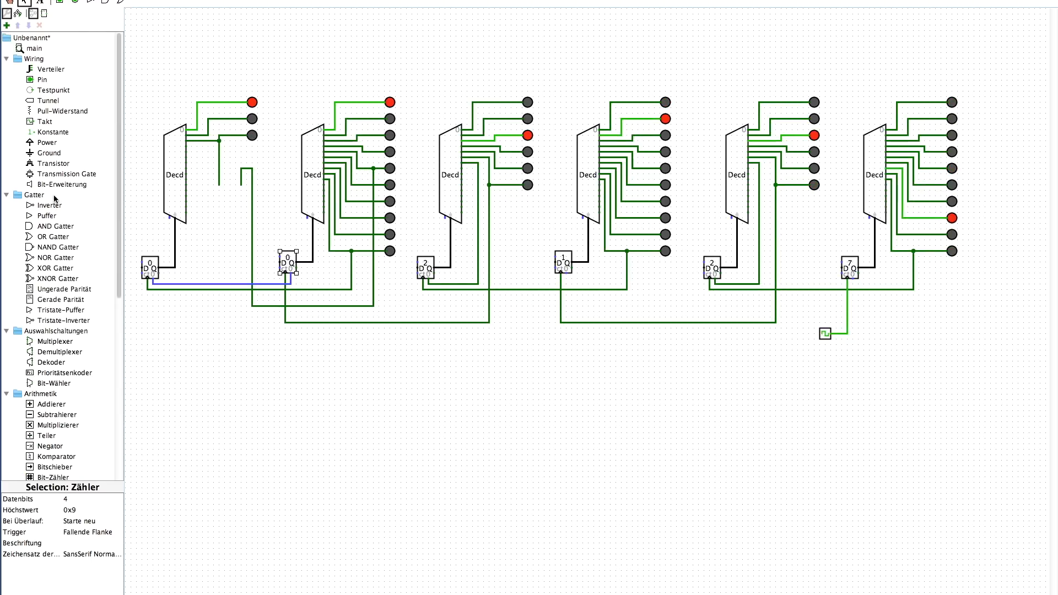
left_click(61, 227)
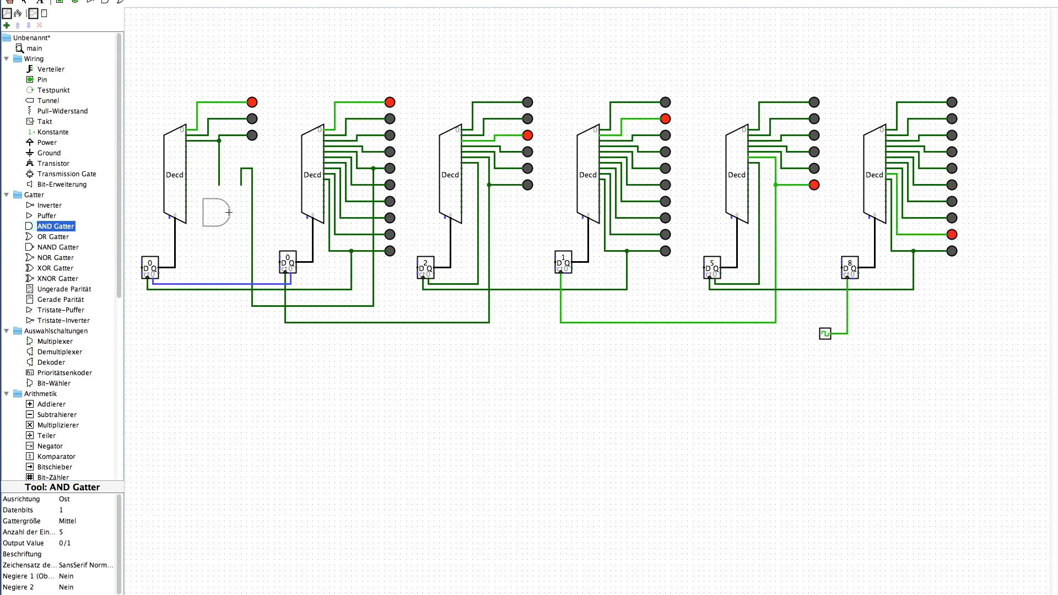
key("Down")
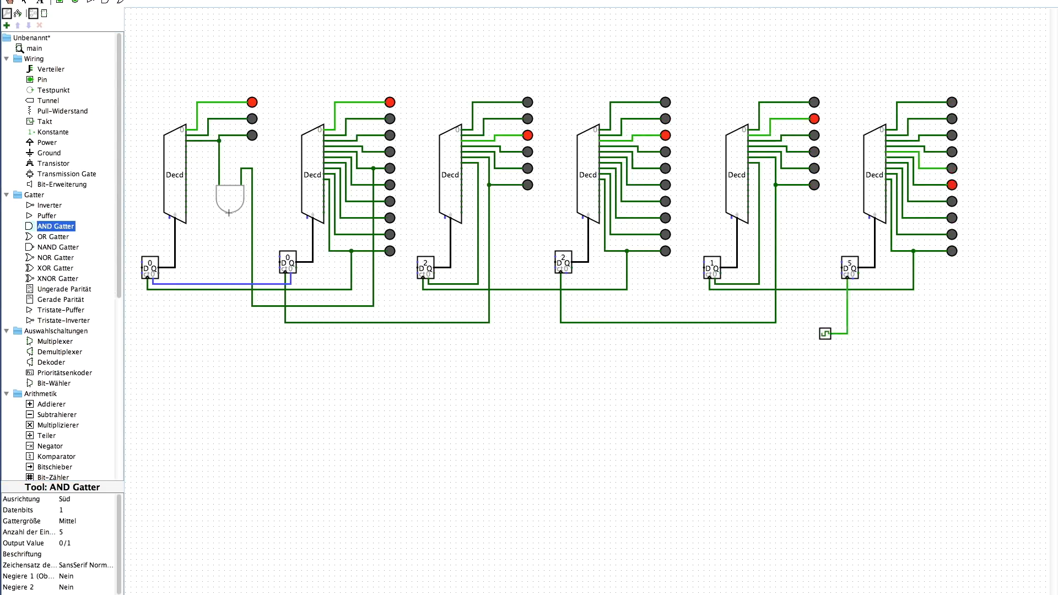
left_click(230, 218)
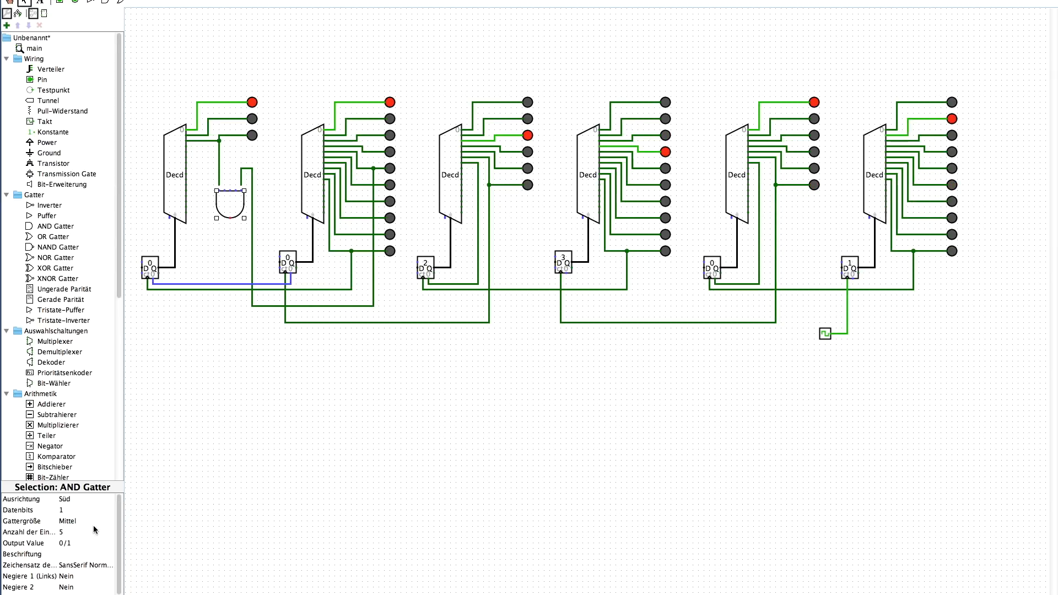
left_click(62, 532)
scroll(72, 549, "up", 3)
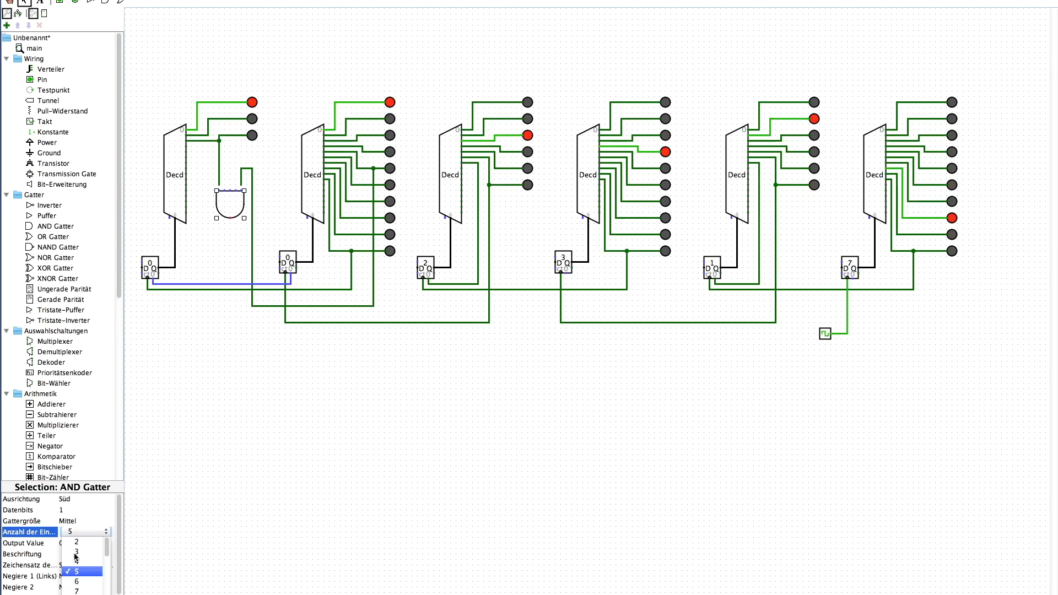
left_click(77, 541)
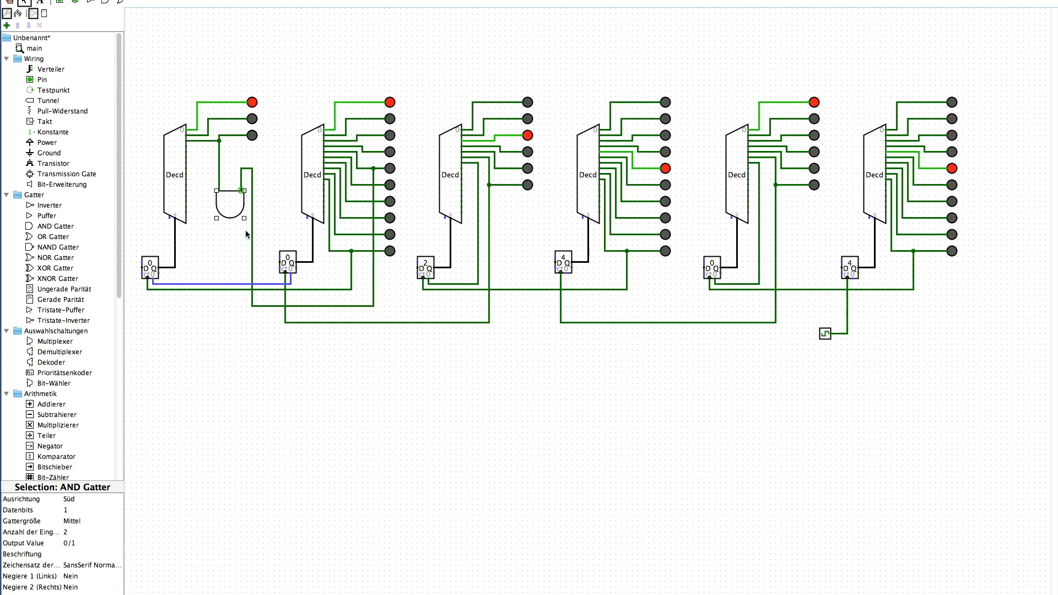
left_click_drag(229, 219, 230, 285)
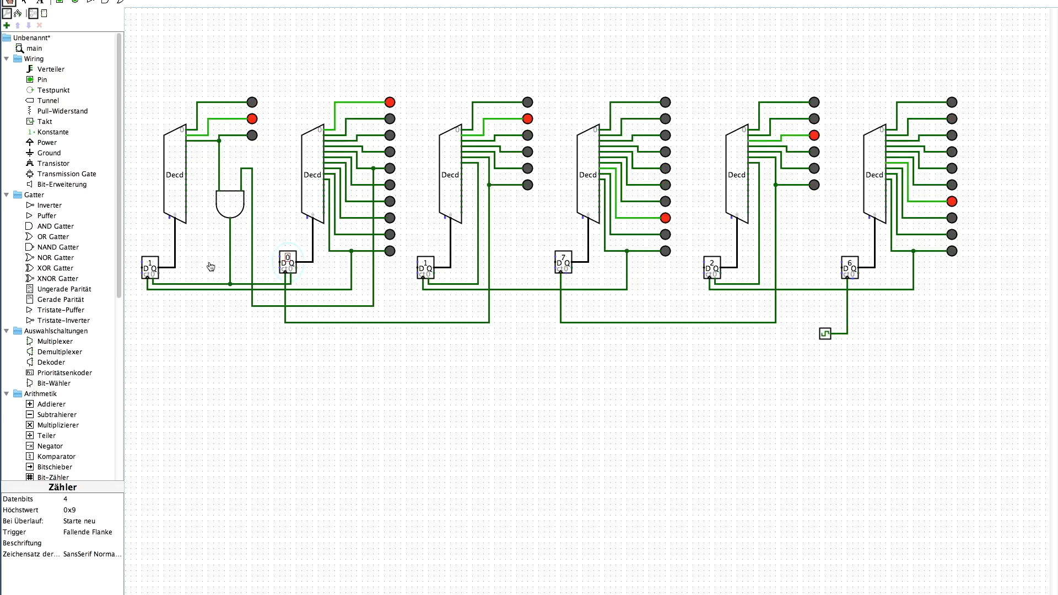
Step: Set the leftmost counter's value to 2 and the second counter's value to 3 to test the rollover at 24 hours
left_click(150, 266)
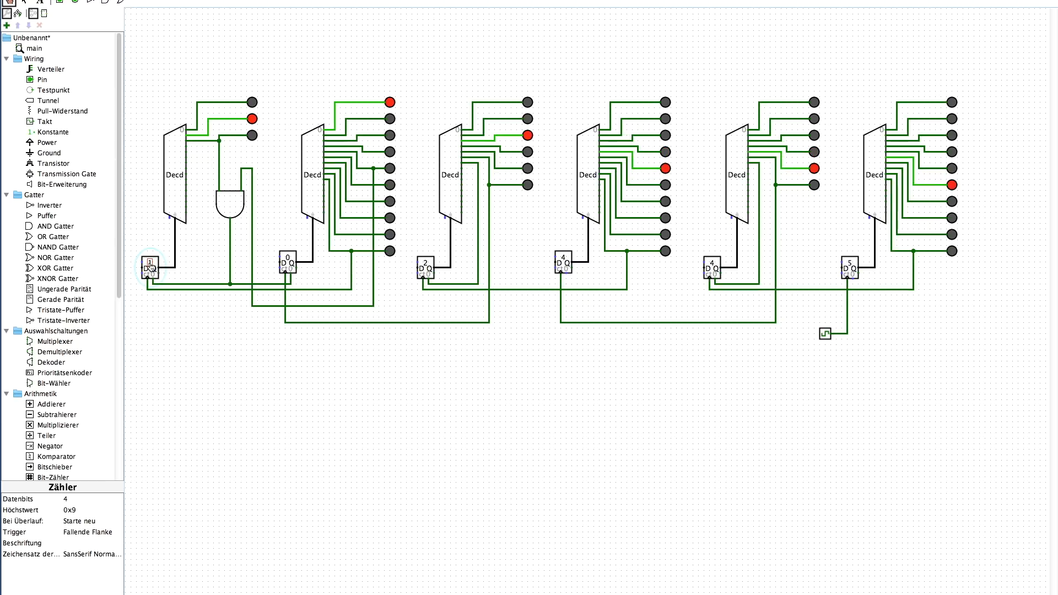
type("2")
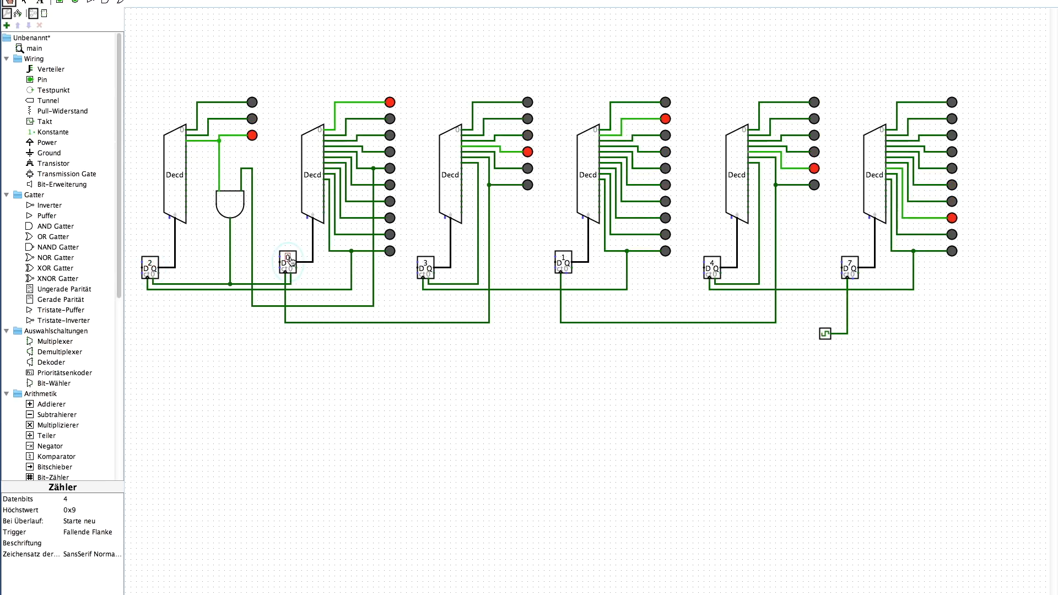
left_click(287, 261)
type("3")
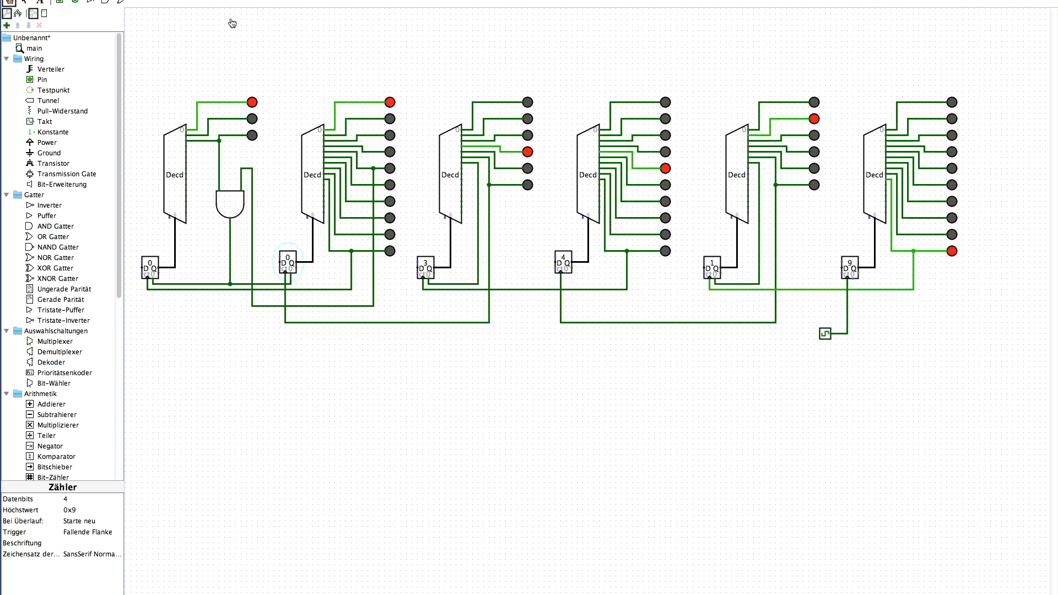
Step: Reduce the simulation's tick frequency to 2 Hz
left_click(197, 0)
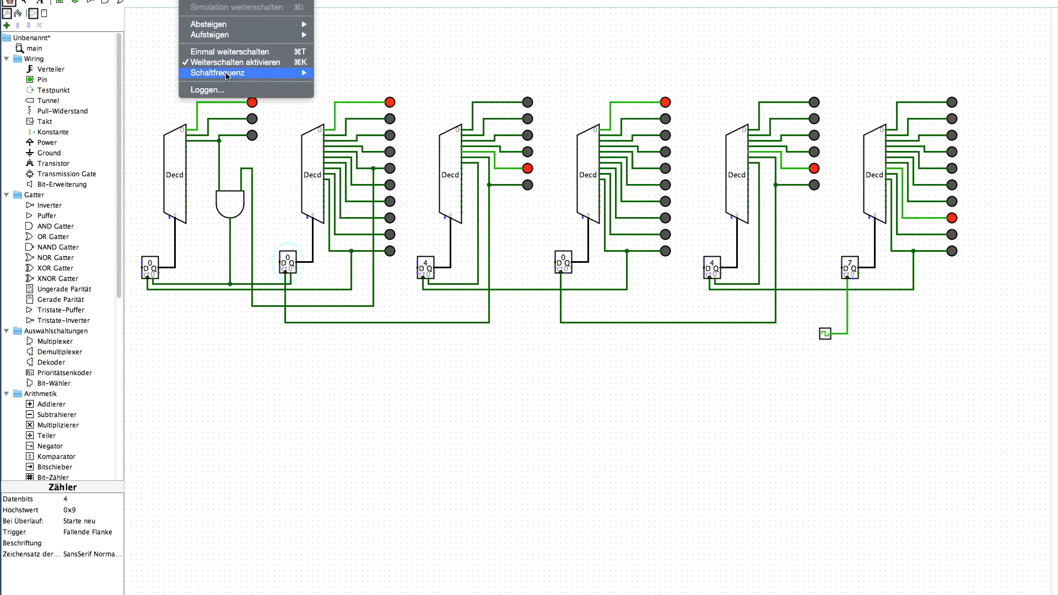
mouse_move(220, 72)
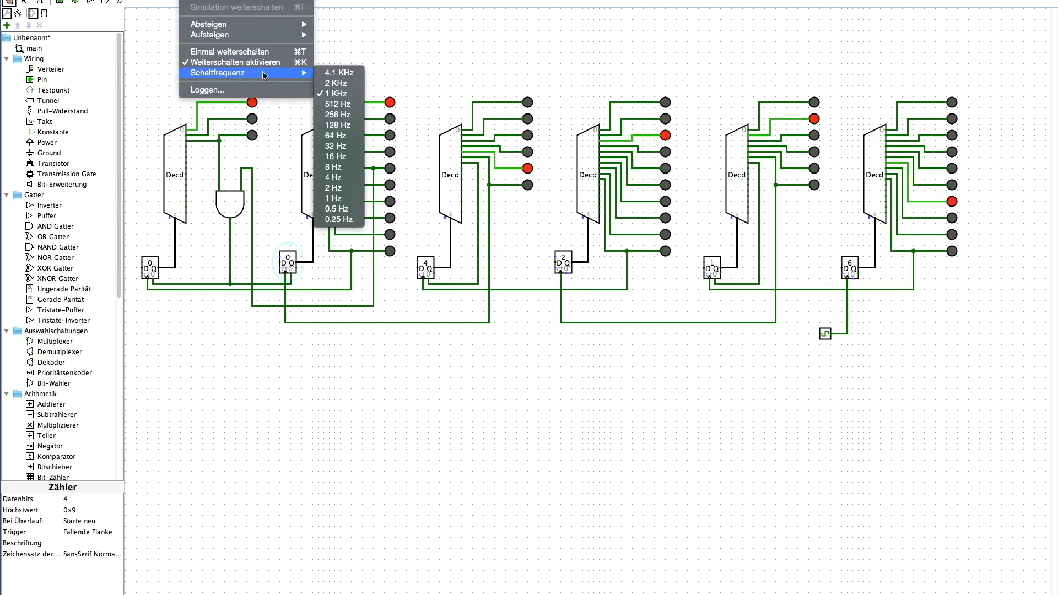
left_click(338, 189)
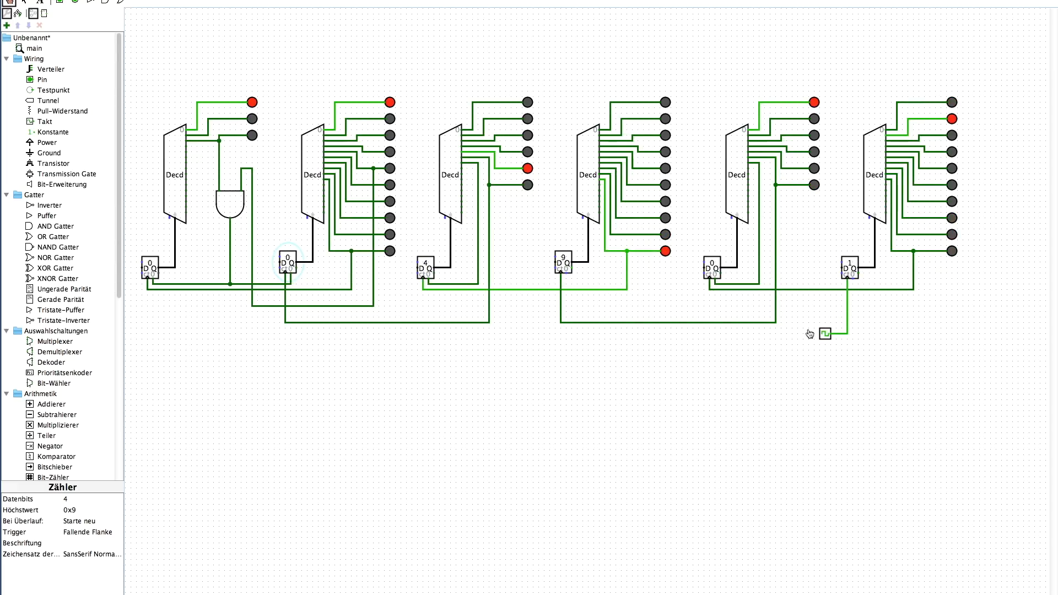
Step: Place a push button just below the clock source and move the clock source farther down, keeping it wired to the rightmost counter
scroll(74, 328, "down", 10)
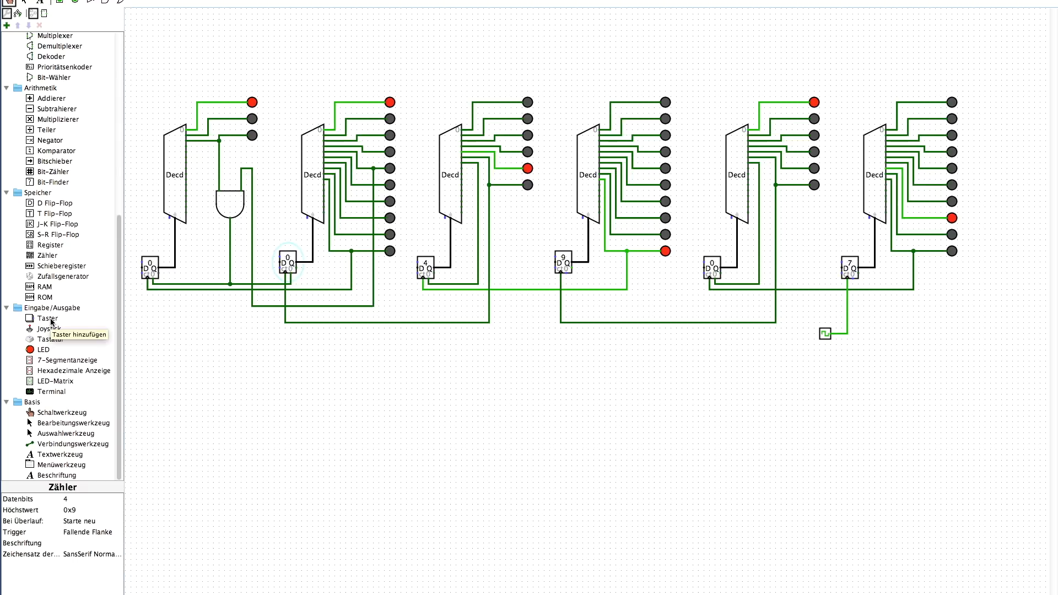
left_click(51, 319)
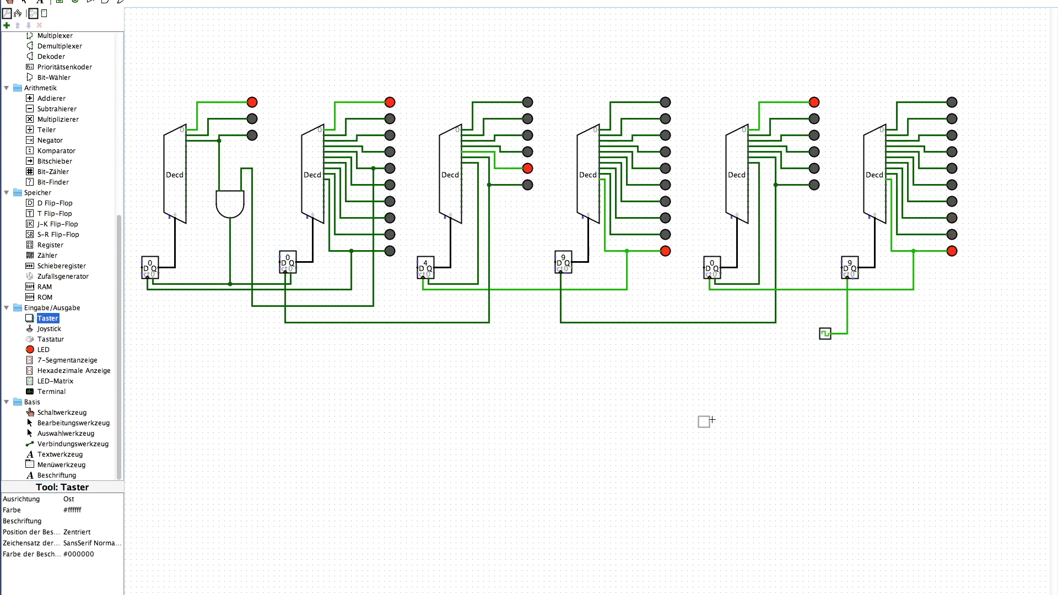
left_click(816, 367)
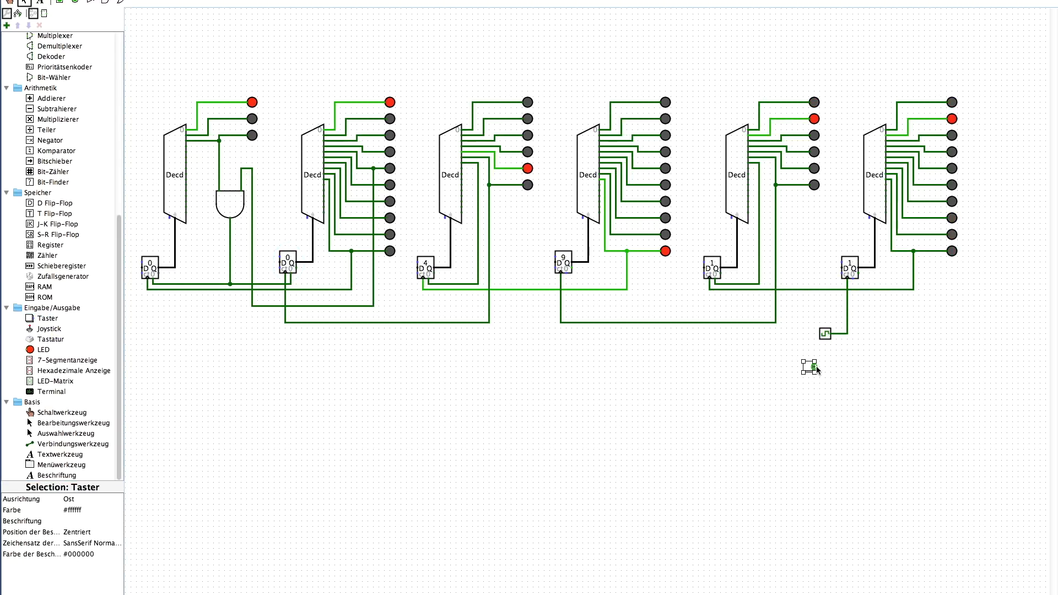
left_click(825, 335)
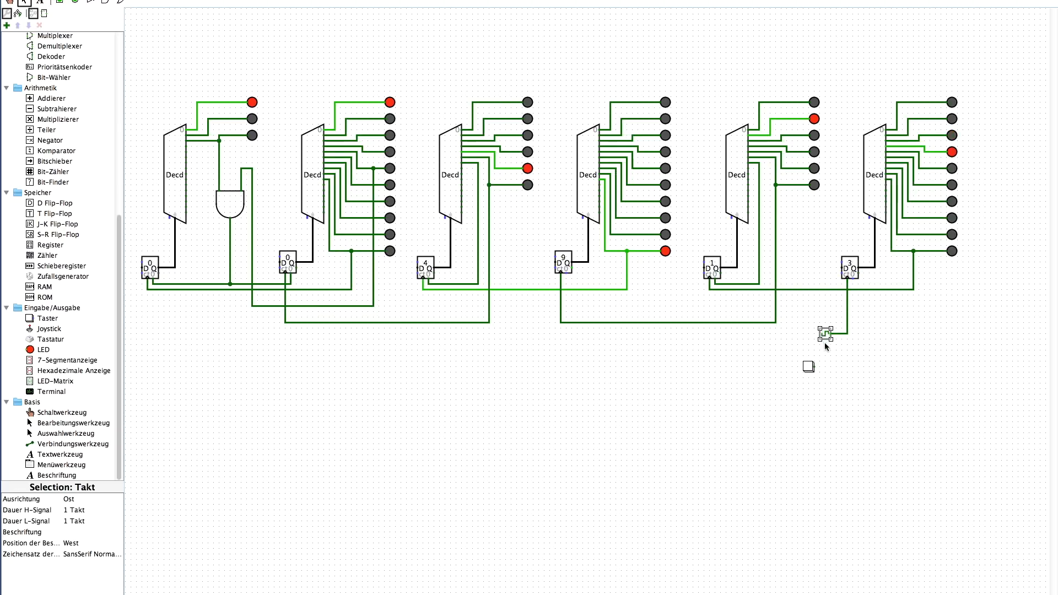
left_click_drag(825, 404, 824, 459)
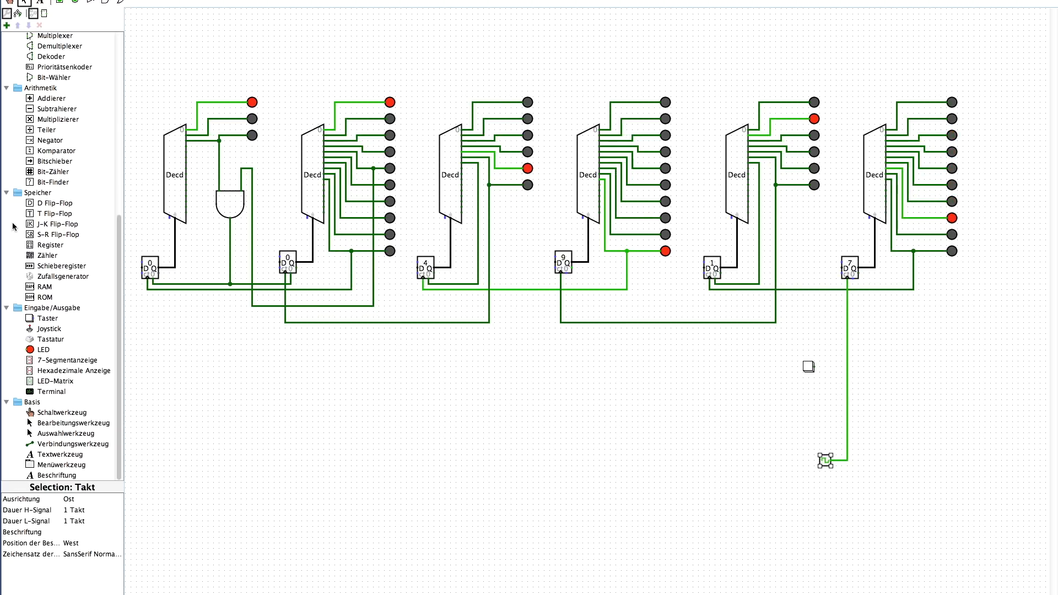
Step: Place a north-facing AND gate beside the vertical clock wire of the rightmost counter
scroll(62, 126, "up", 10)
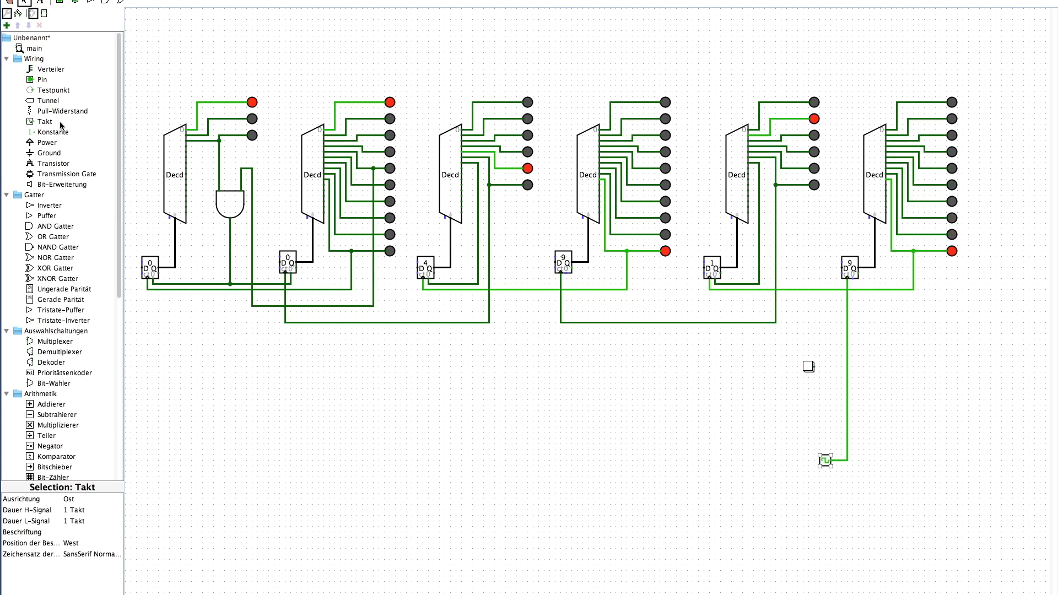
scroll(61, 214, "down", 10)
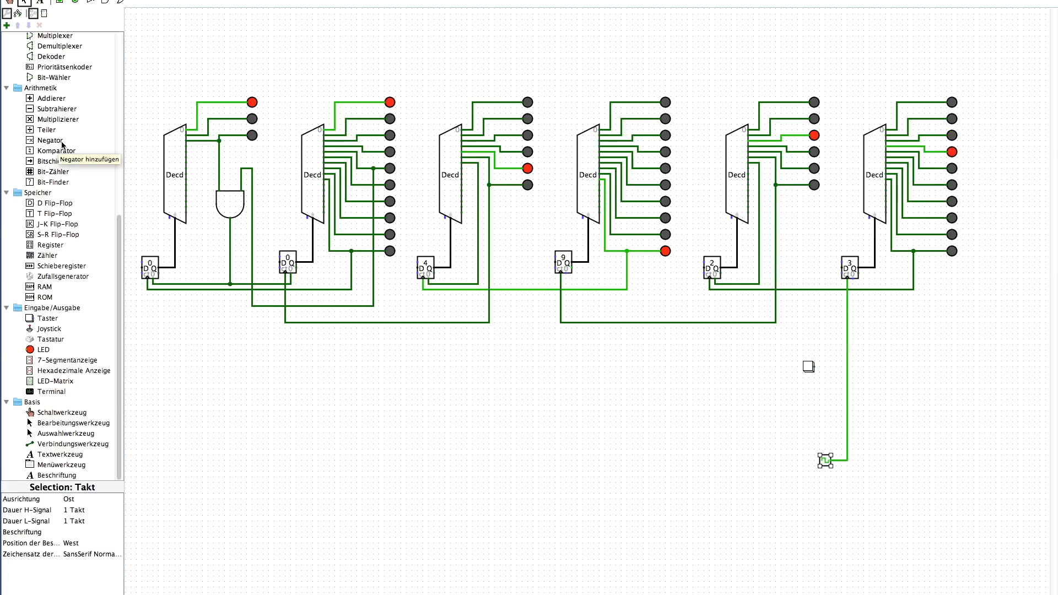
scroll(62, 144, "up", 5)
left_click(50, 69)
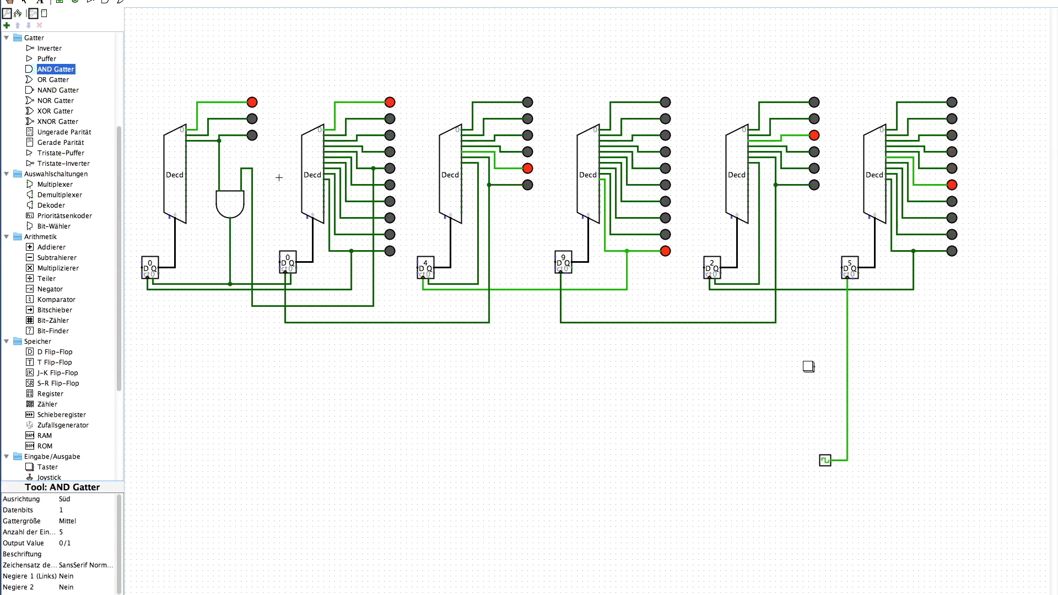
key("Up")
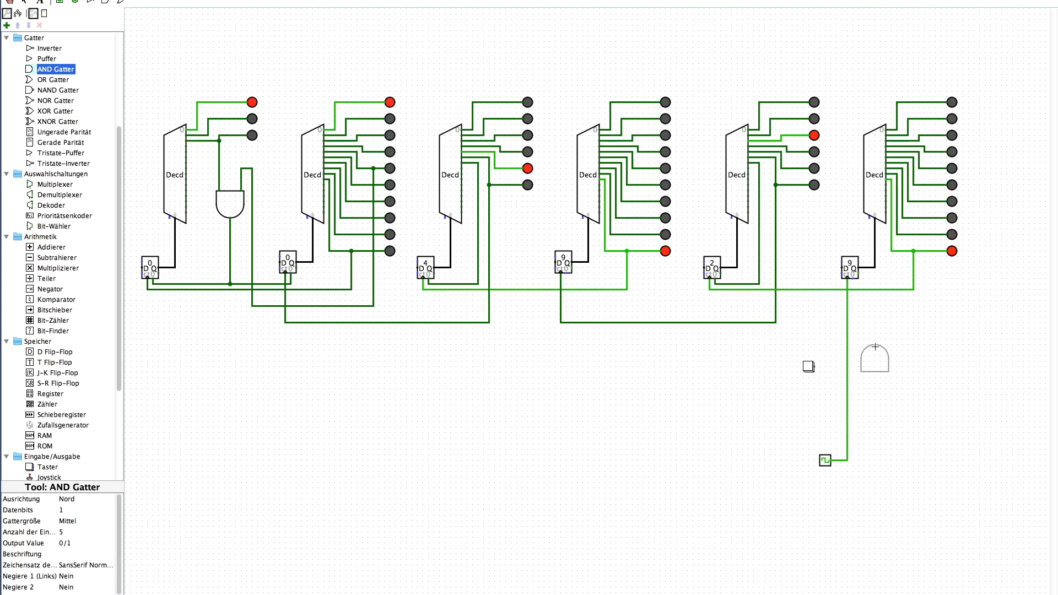
left_click(876, 347)
Step: Delete the vertical clock wire and move the new AND gate directly under the rightmost counter's clock input
left_click(847, 345)
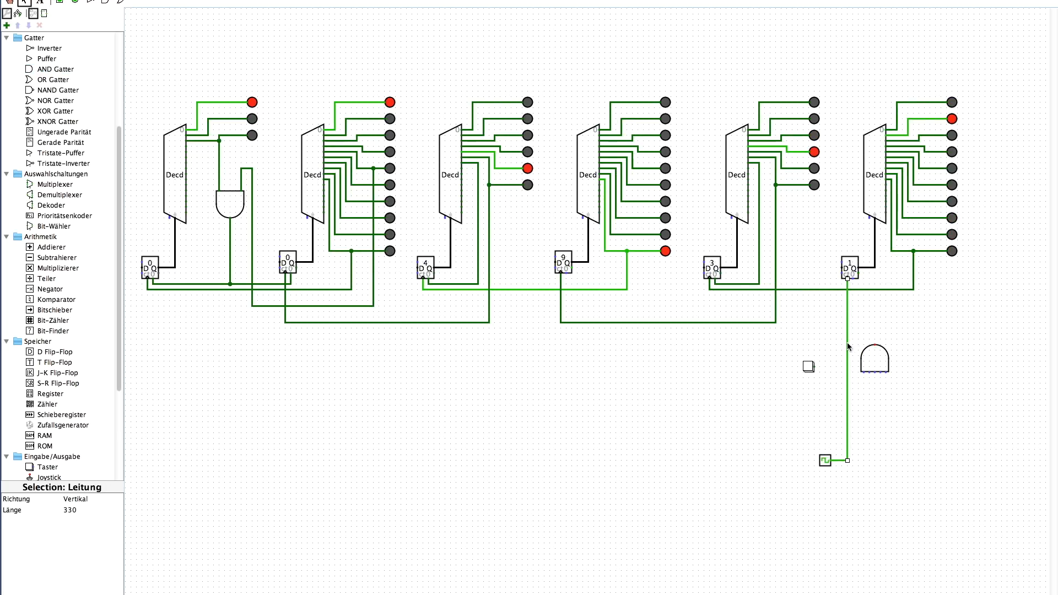
key("Delete")
left_click_drag(877, 364, 850, 363)
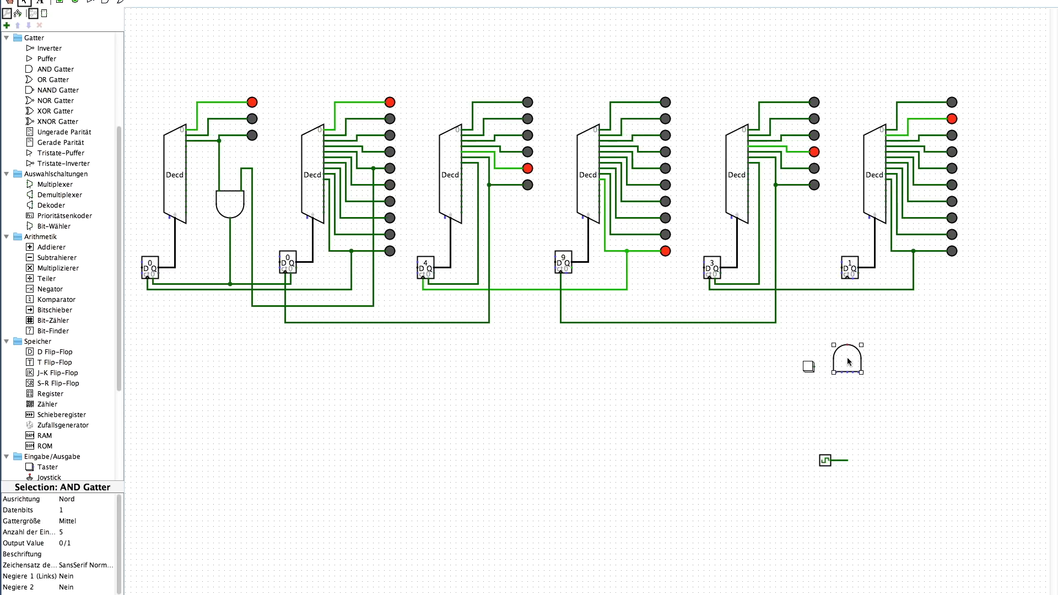
Step: Set the new AND gate's number of inputs to 2
left_click(59, 541)
left_click(80, 542)
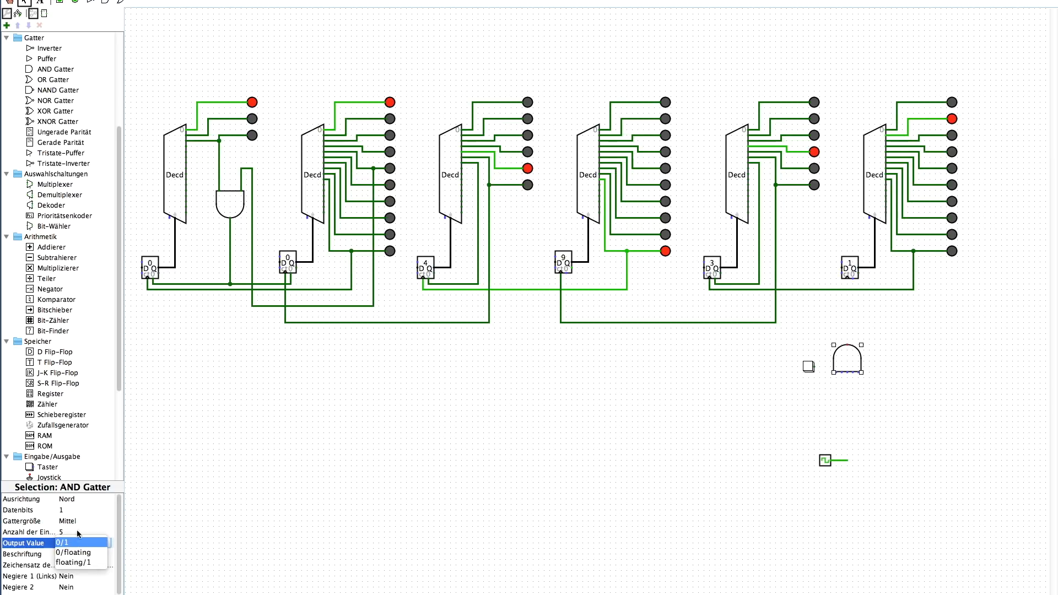
left_click(83, 532)
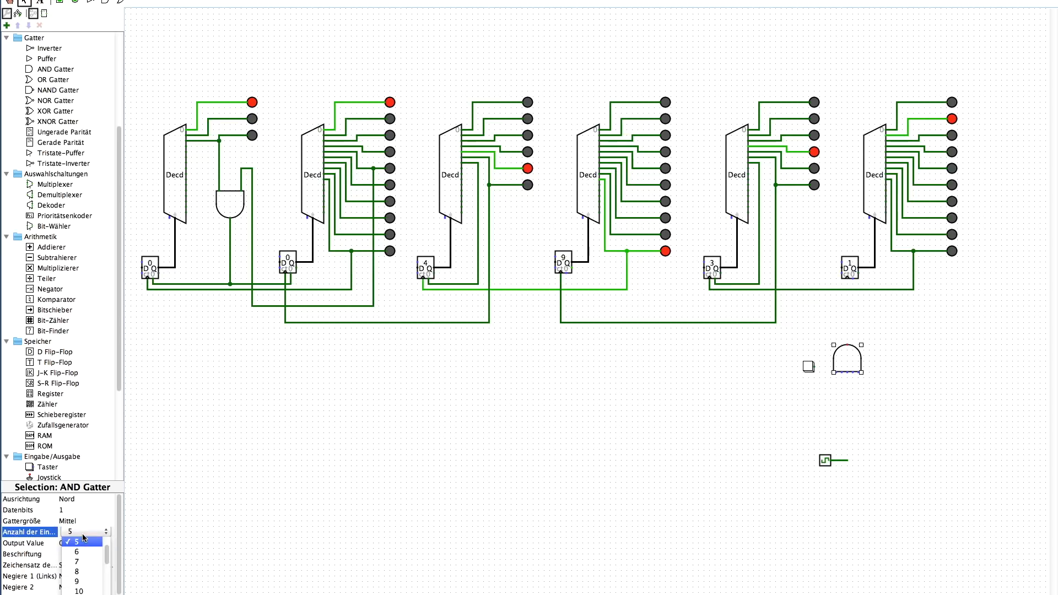
scroll(82, 551, "up", 3)
left_click(77, 541)
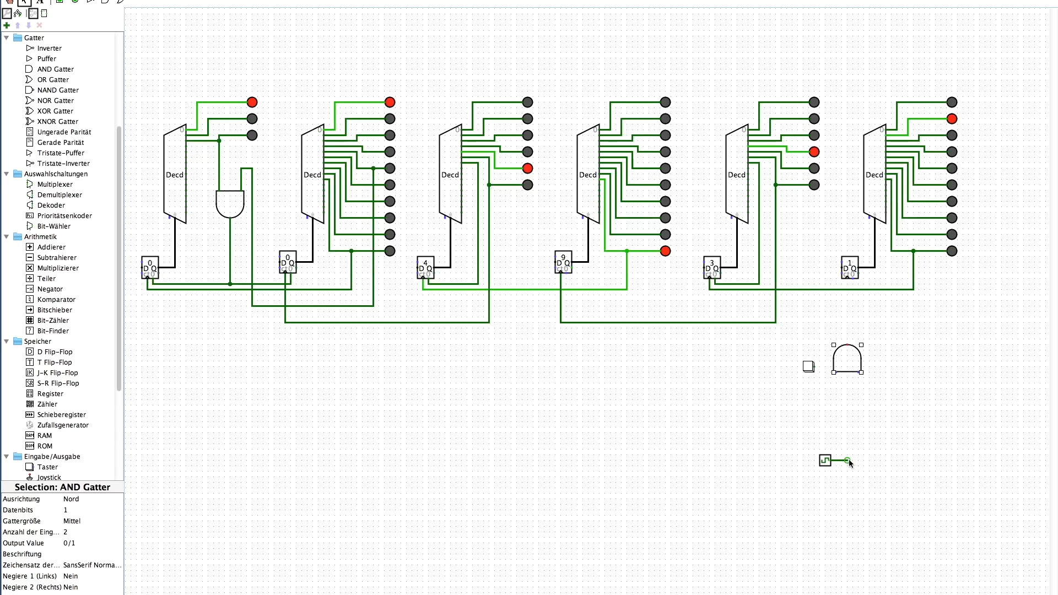
Step: Wire the AND gate's output to the rightmost counter's clock input and its two inputs to the push button and the clock source
left_click_drag(848, 459, 847, 279)
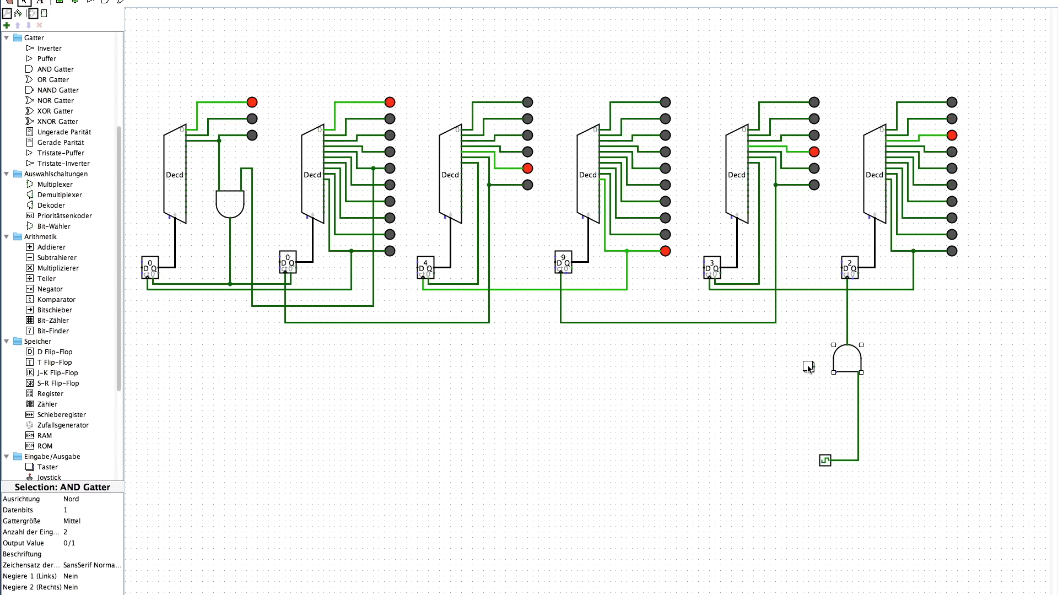
left_click_drag(808, 368, 836, 373)
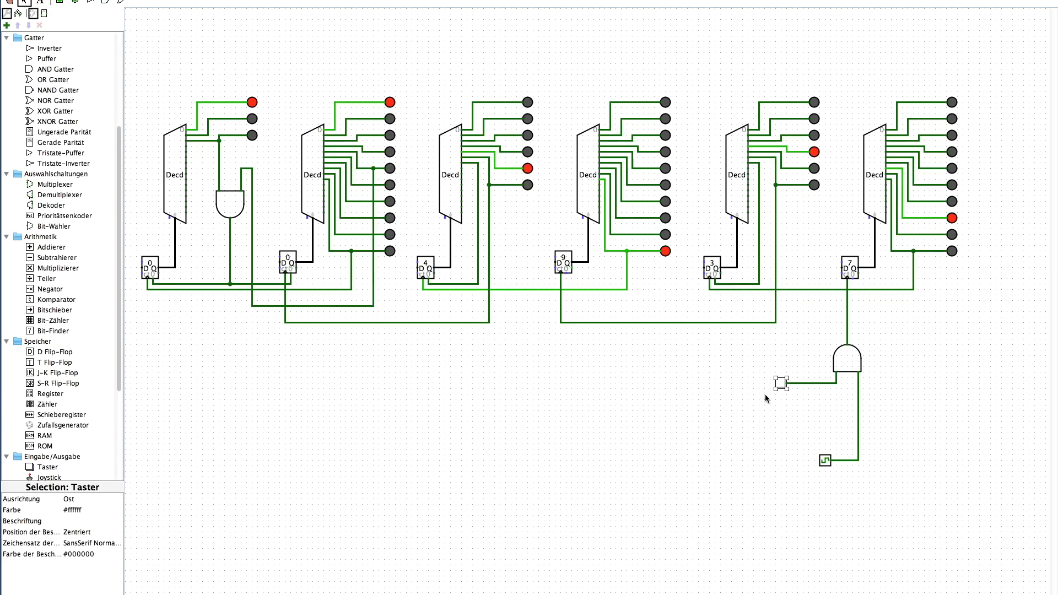
Step: Operate the push button in the running simulation to test how it gates the clock signal
key("ctrl+1")
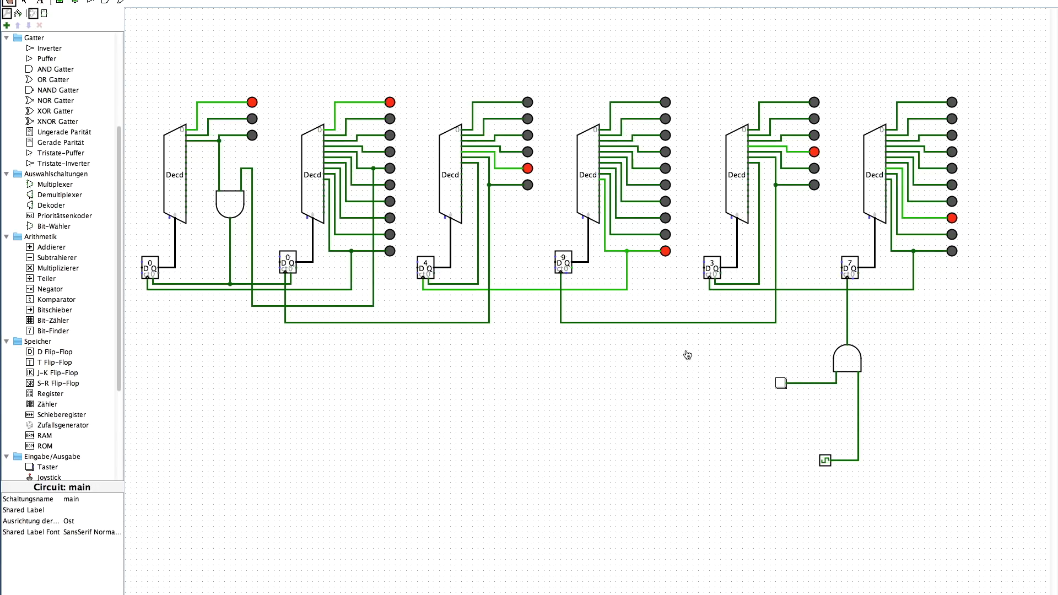
left_click(781, 388)
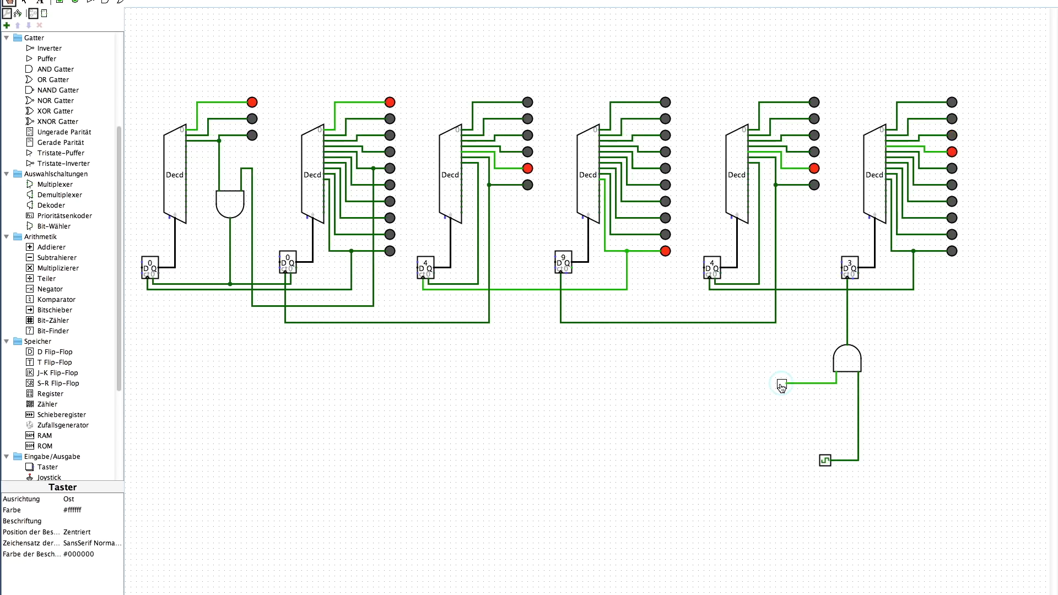
left_click_drag(781, 387, 780, 386)
Step: Move the push button farther away from the AND gate and place a J-K flip-flop below its wire
left_click(24, 2)
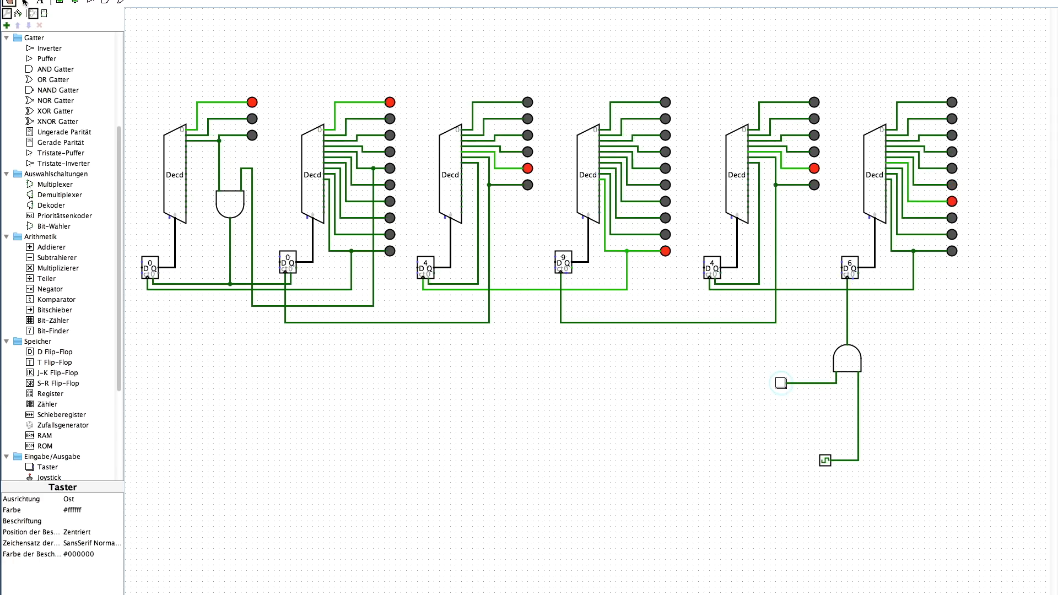
left_click_drag(782, 382, 712, 380)
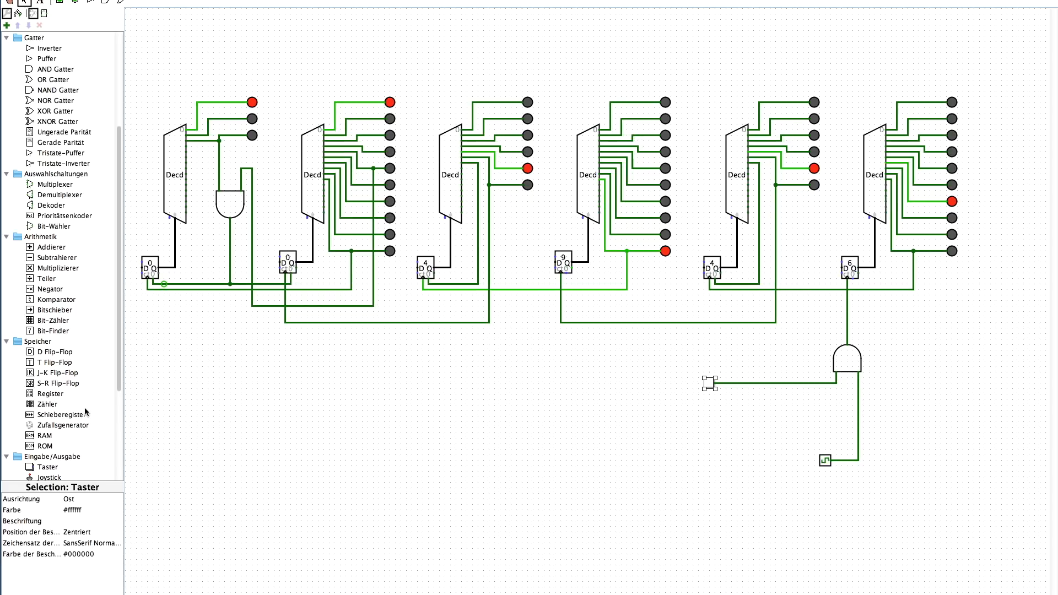
left_click(57, 373)
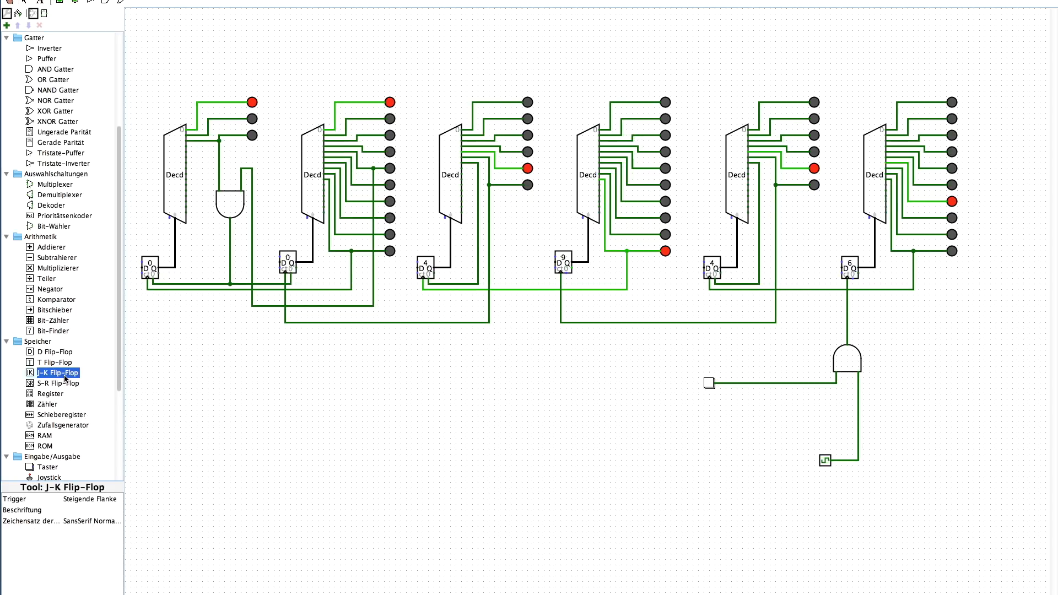
left_click(803, 398)
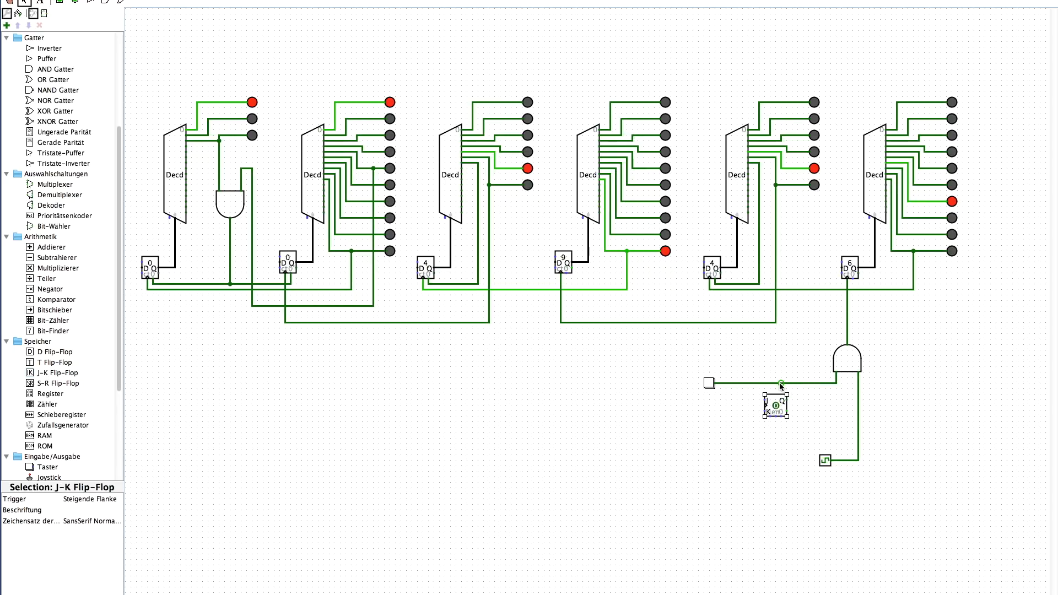
Step: Replace the button's wire with the J-K flip-flop, connecting its Q output to the AND gate and joining its J and K inputs
left_click(779, 383)
key("Delete")
left_click(777, 411)
left_click_drag(777, 410, 837, 378)
left_click_drag(770, 389, 749, 356)
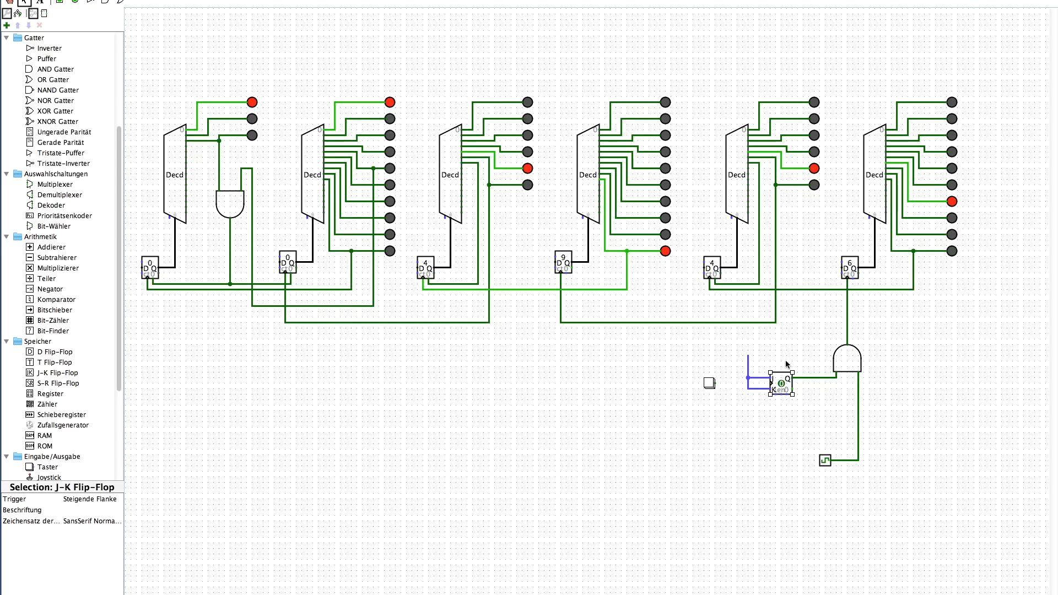
Step: Place a power source on the joined J and K wire and connect the push button to the flip-flop's clock input
scroll(85, 386, "down", 5)
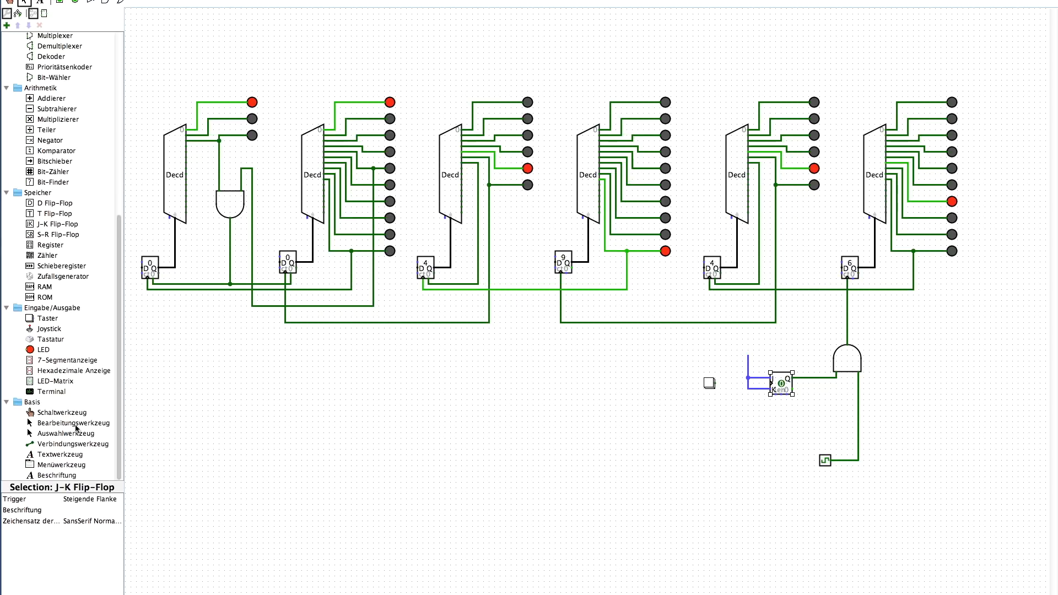
scroll(58, 386, "up", 10)
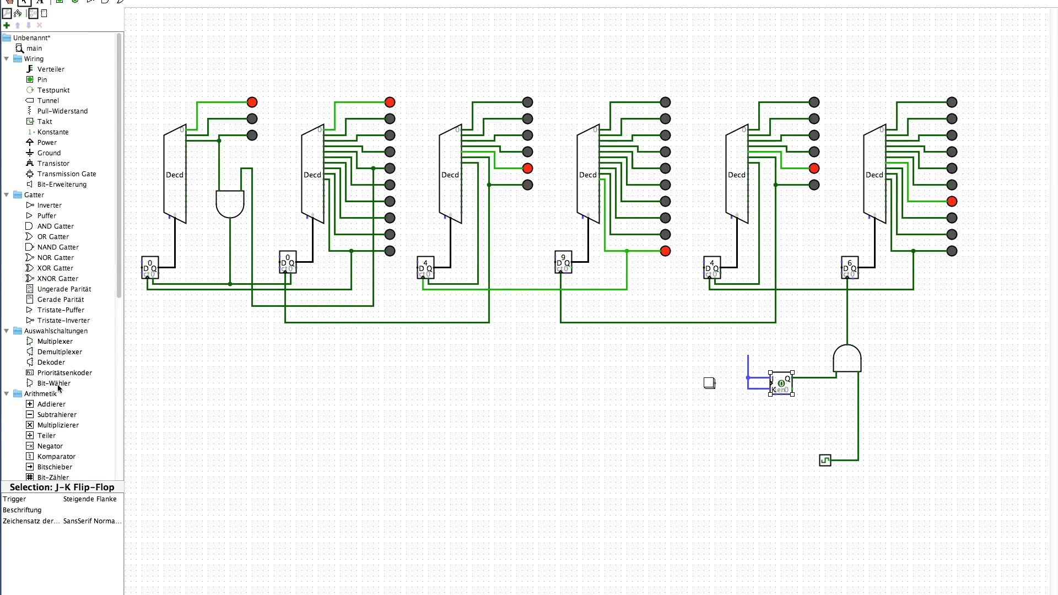
left_click(47, 142)
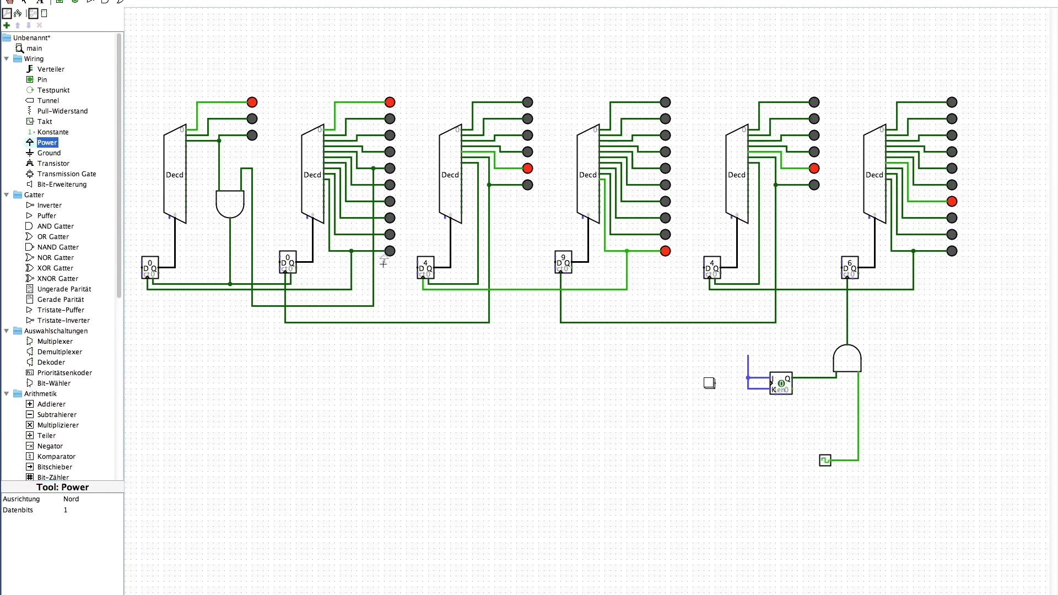
left_click(748, 353)
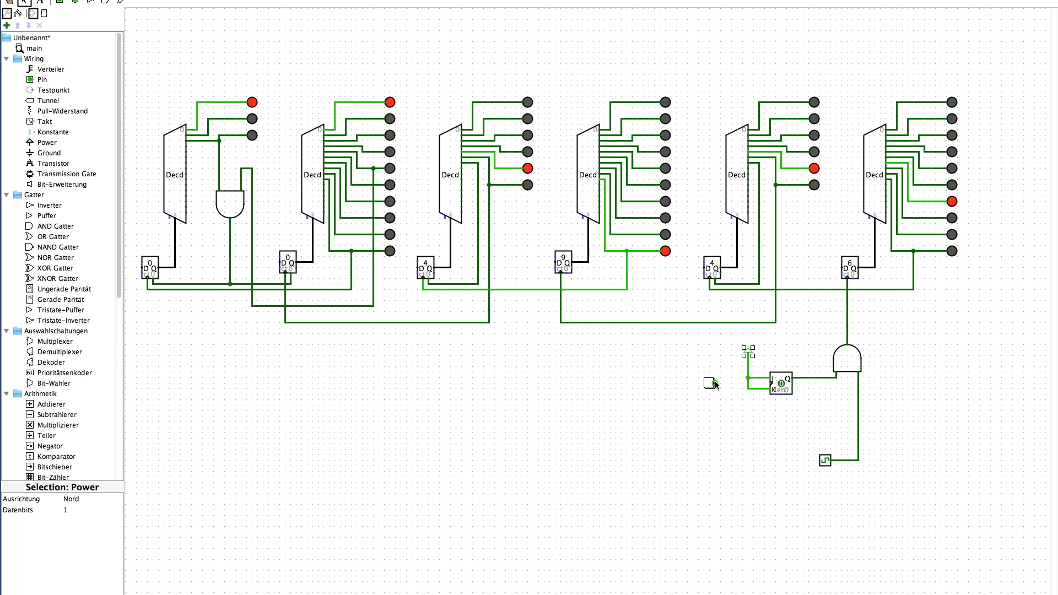
left_click_drag(715, 381, 771, 389)
Step: Operate the push button repeatedly in the simulation to test starting and stopping the clock through the flip-flop
left_click(9, 2)
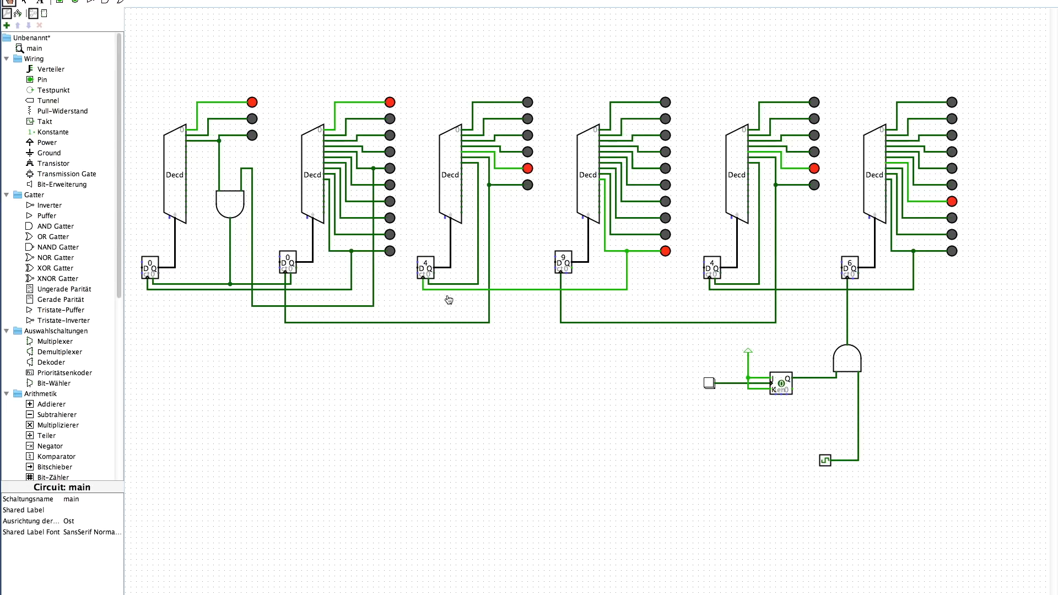
left_click(709, 384)
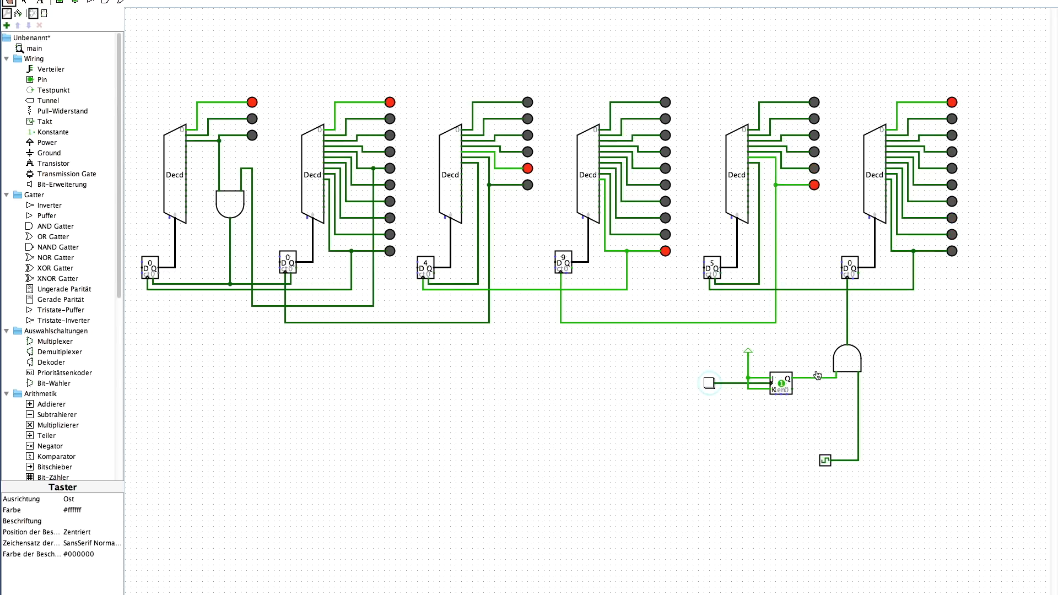
left_click(710, 385)
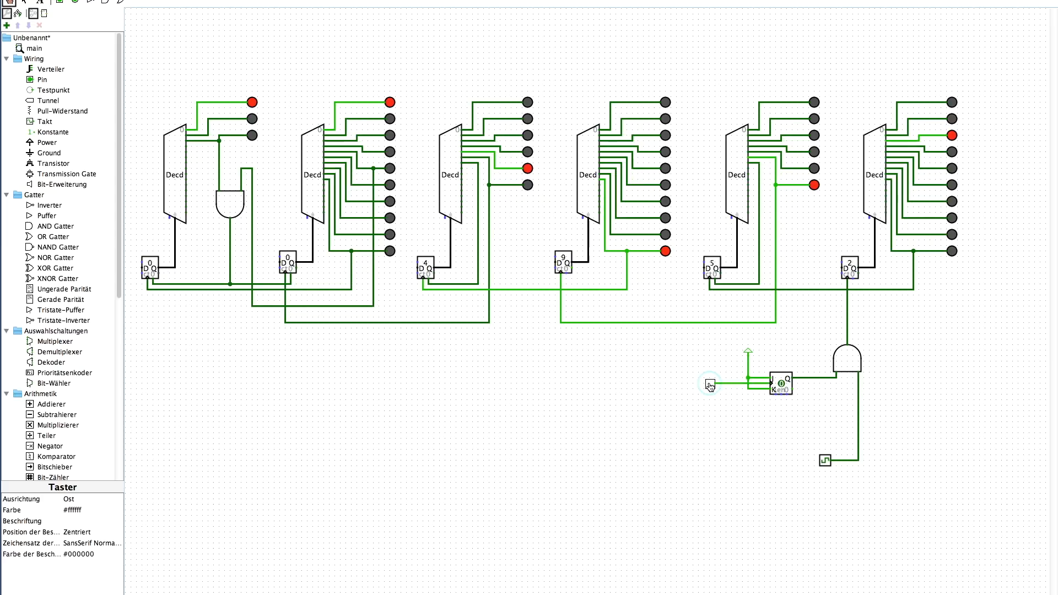
left_click(710, 385)
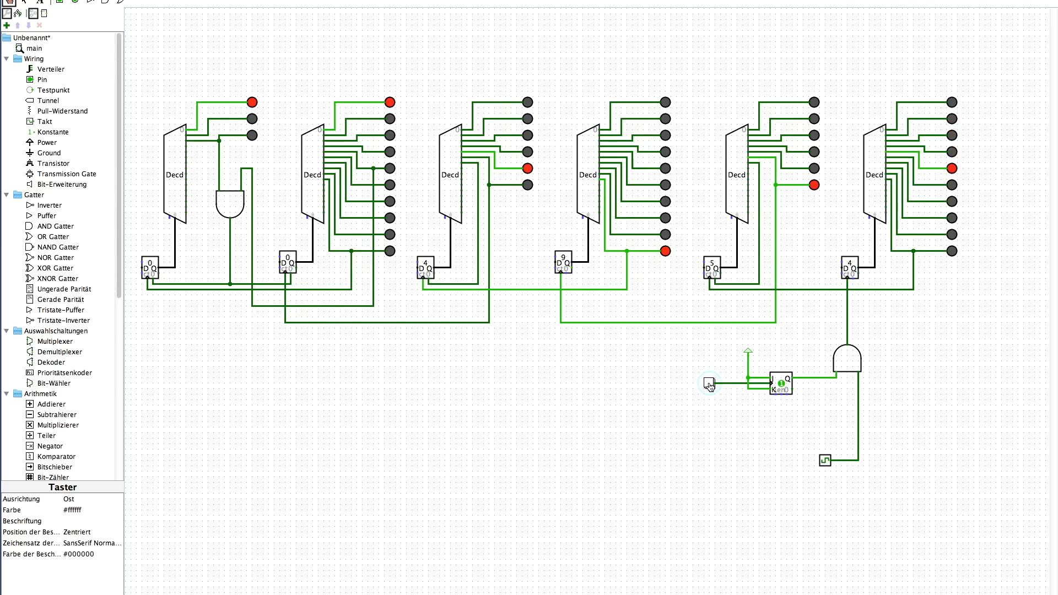
left_click(709, 385)
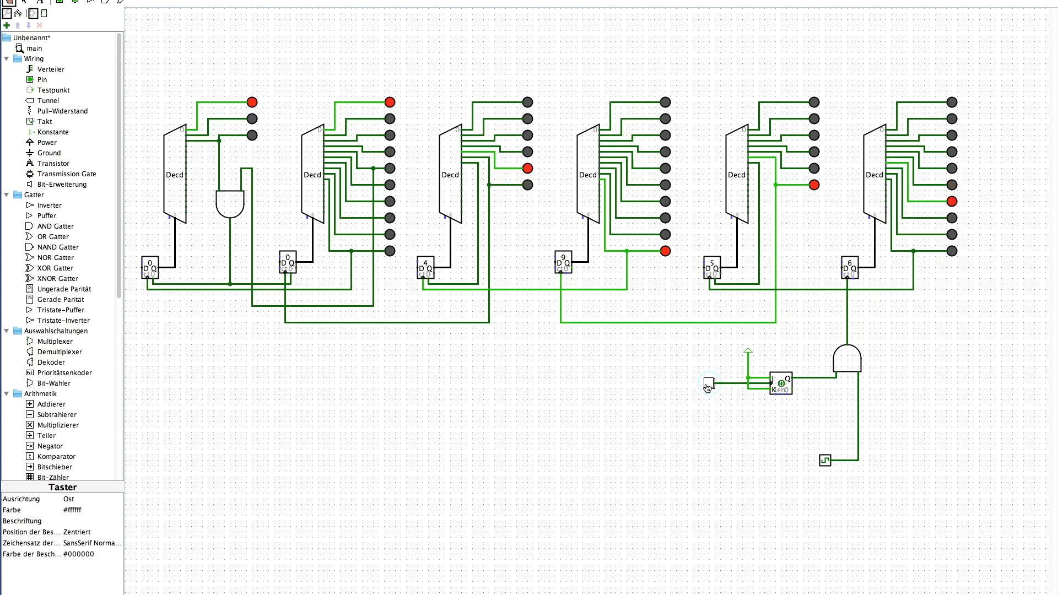
left_click(709, 386)
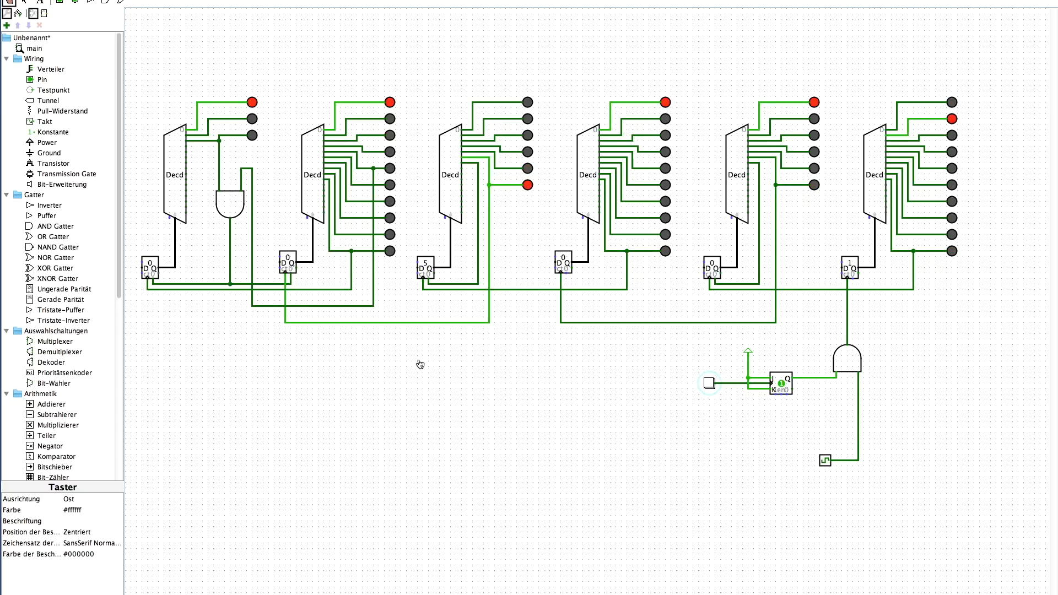
Step: Place an LED between the J-K flip-flop and the AND gate's clock wire, level with the flip-flop's inverted output
scroll(90, 352, "down", 10)
left_click(45, 351)
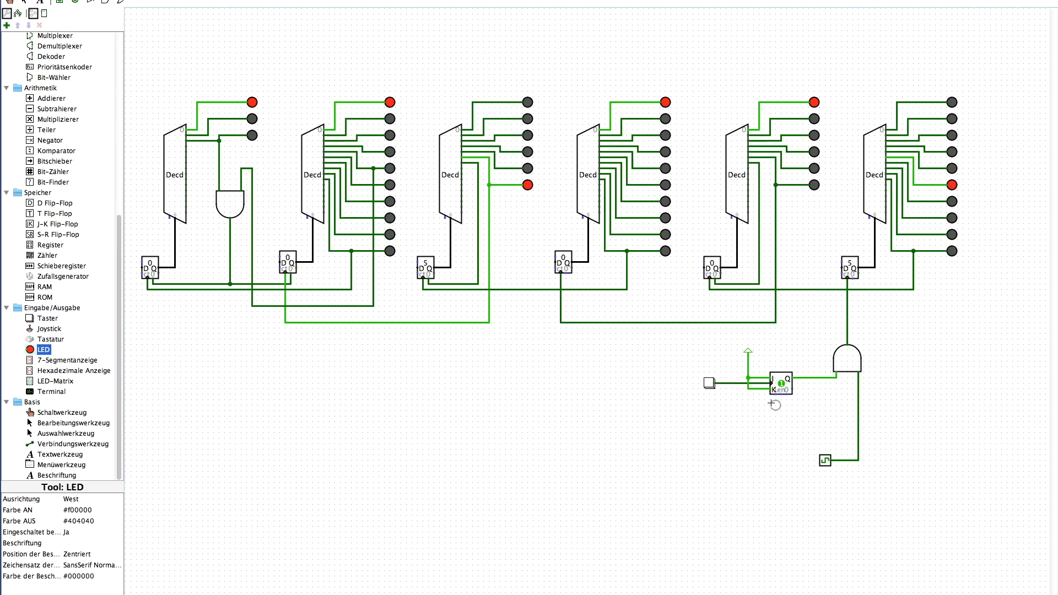
left_click(830, 389)
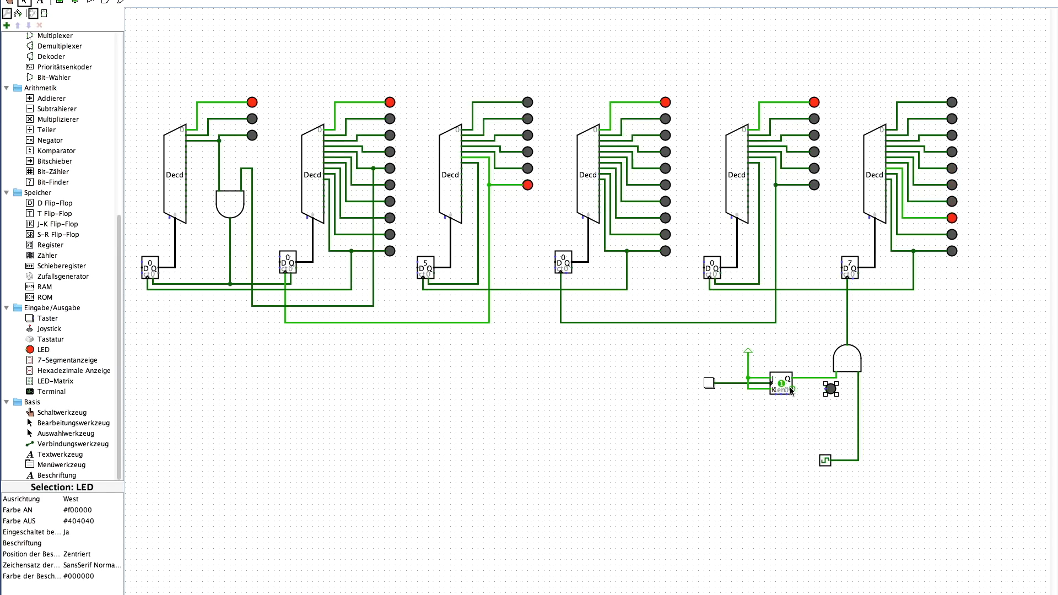
Step: Wire the J-K flip-flop's inverted output to the new LED and stop the clock with the push button to test it
left_click_drag(792, 389, 824, 389)
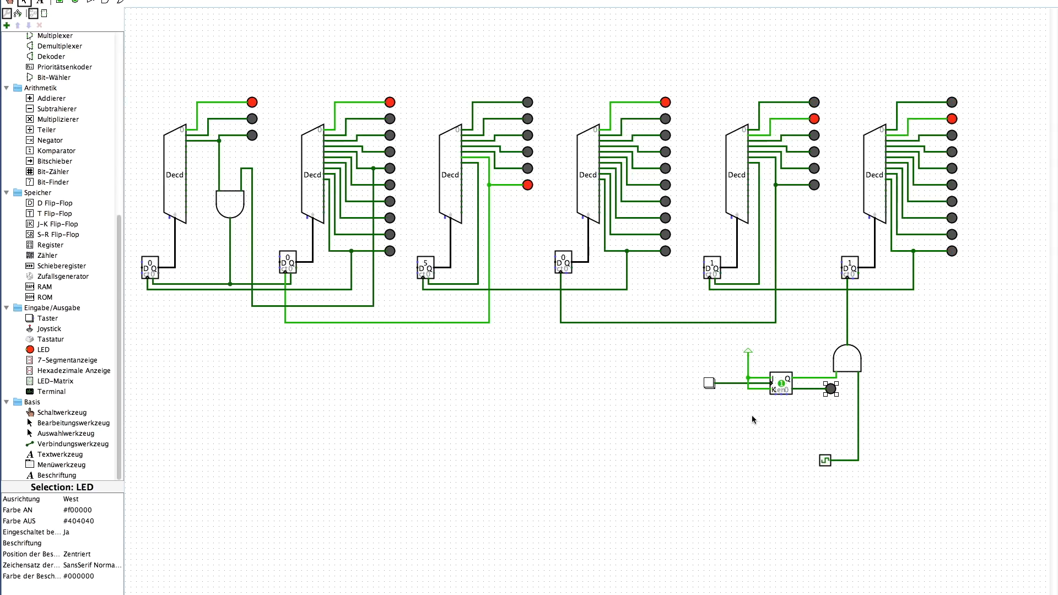
left_click(10, 1)
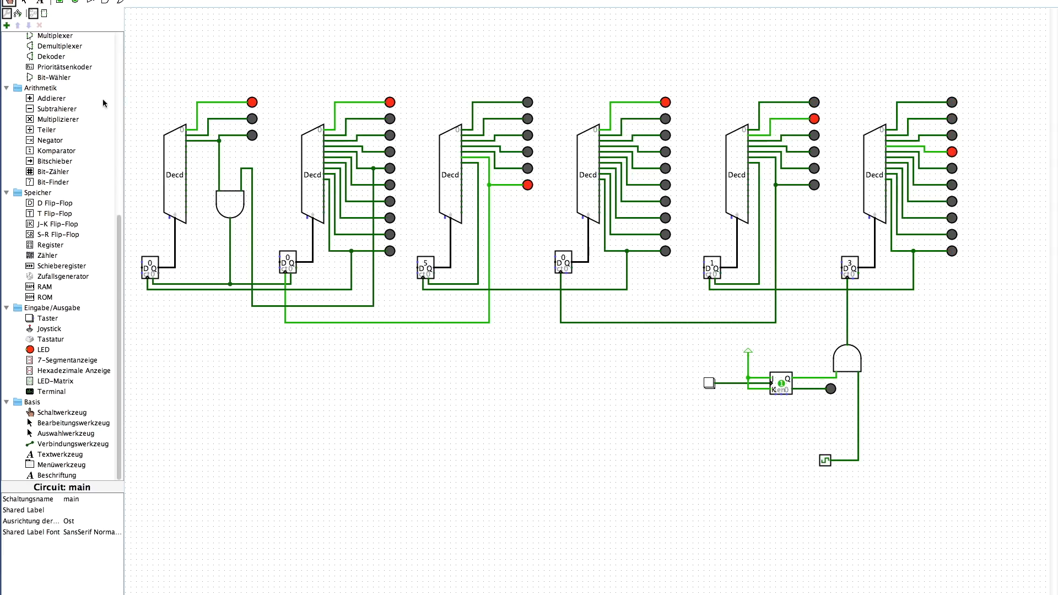
left_click(709, 382)
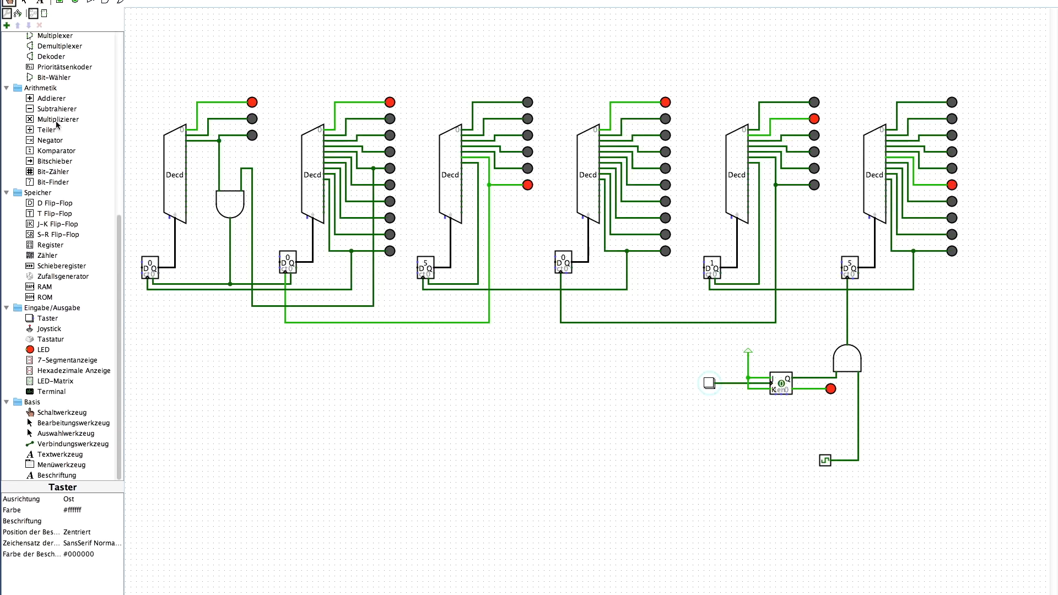
Step: Add the text label "STOP" and position it beneath the LED on the flip-flop's inverted output
scroll(108, 173, "up", 10)
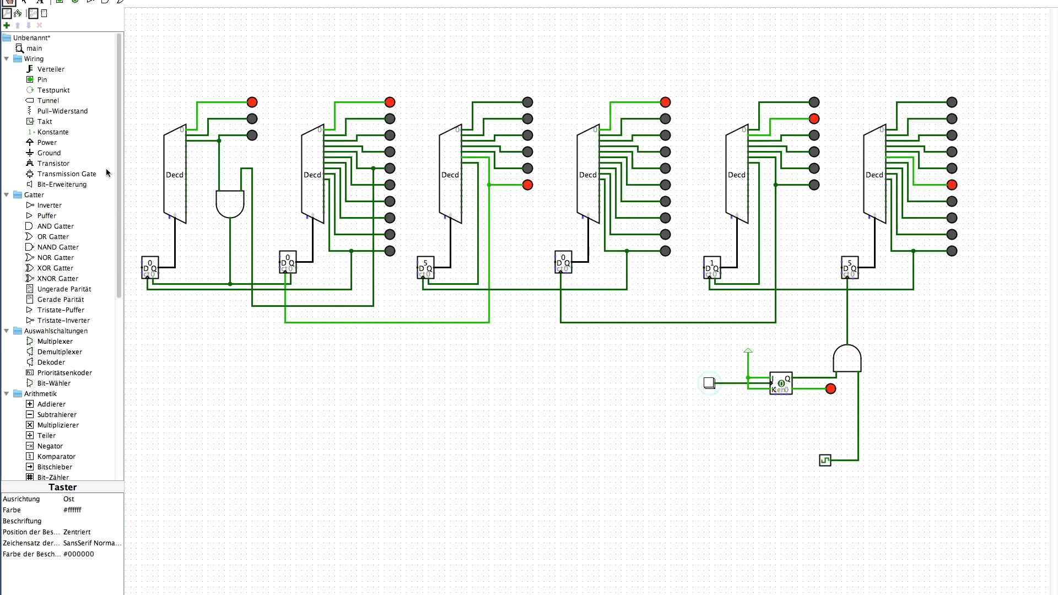
scroll(108, 173, "down", 10)
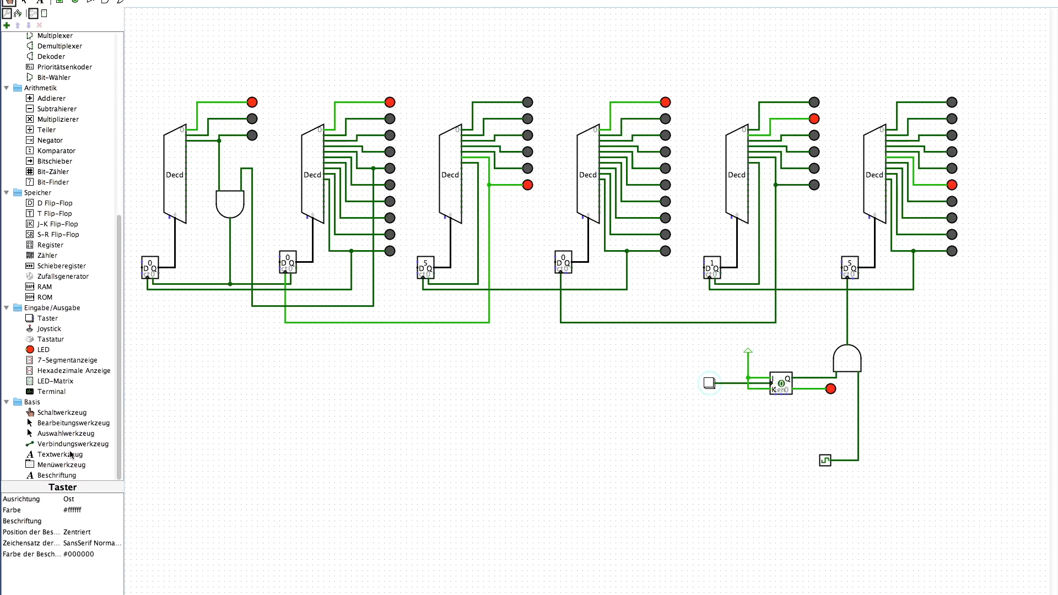
left_click(71, 455)
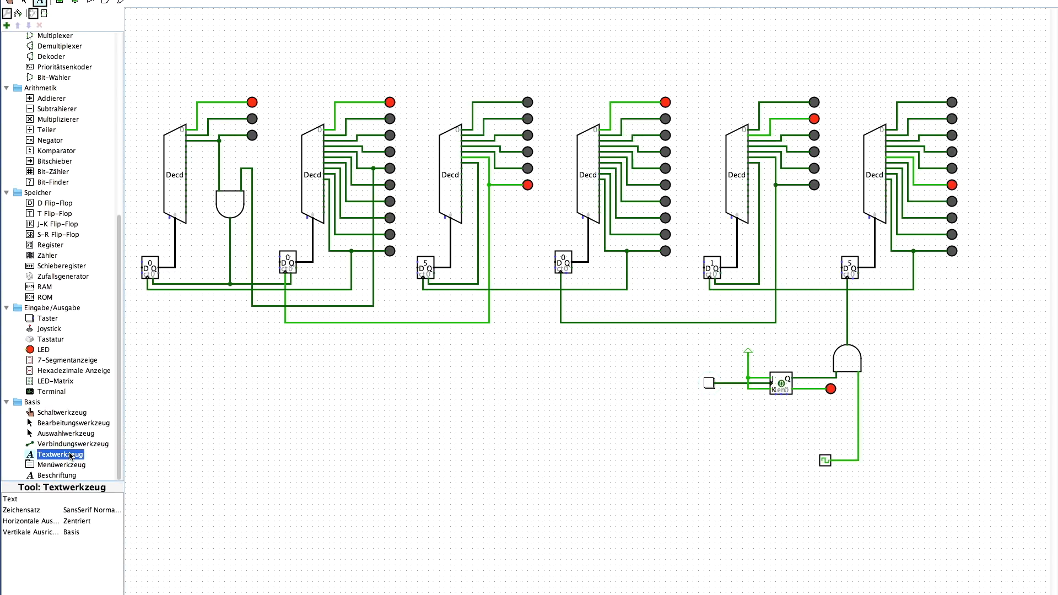
left_click(823, 400)
type("STOP")
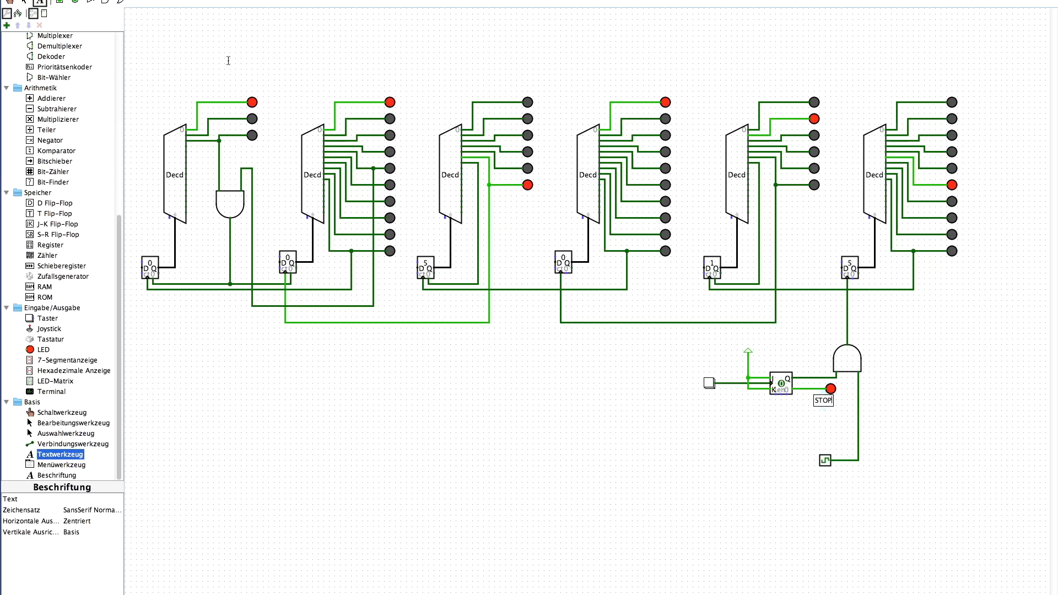
left_click(23, 2)
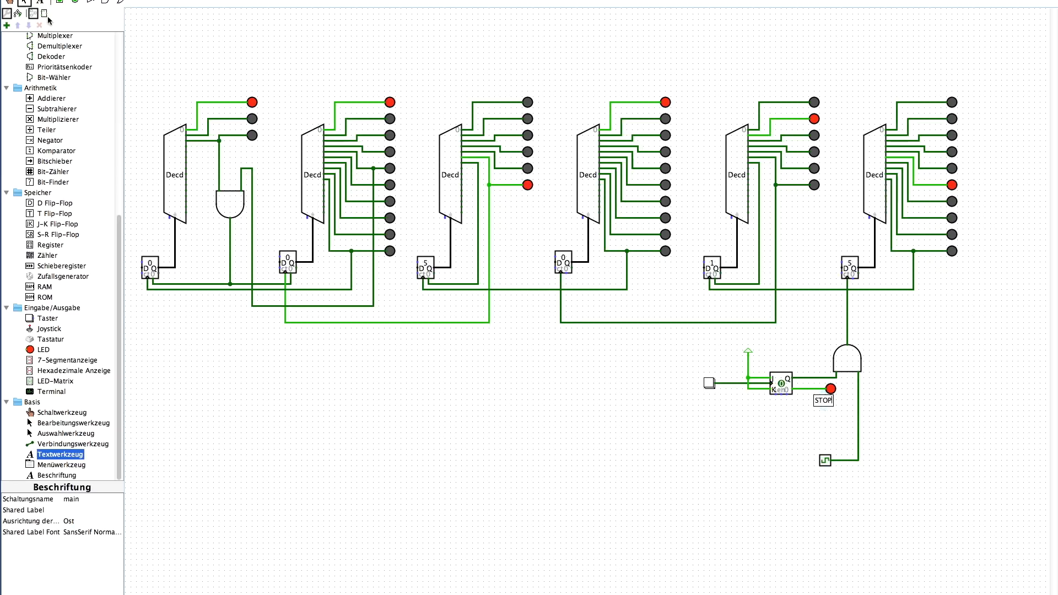
left_click(825, 405)
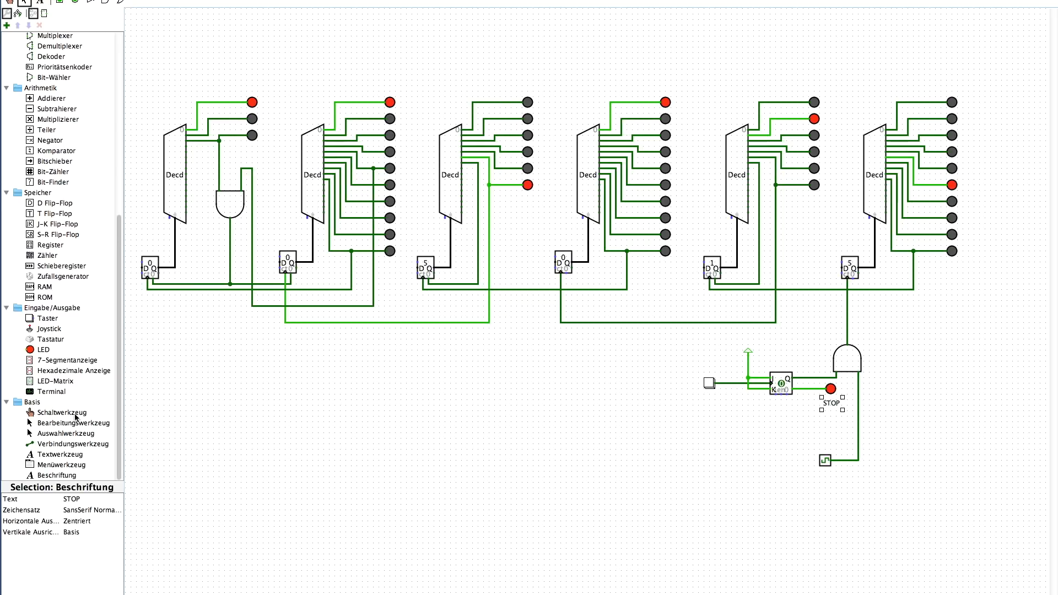
Step: Add the text label "RUN / STOP" and centre it beneath the push button that clocks the flip-flop
left_click(69, 455)
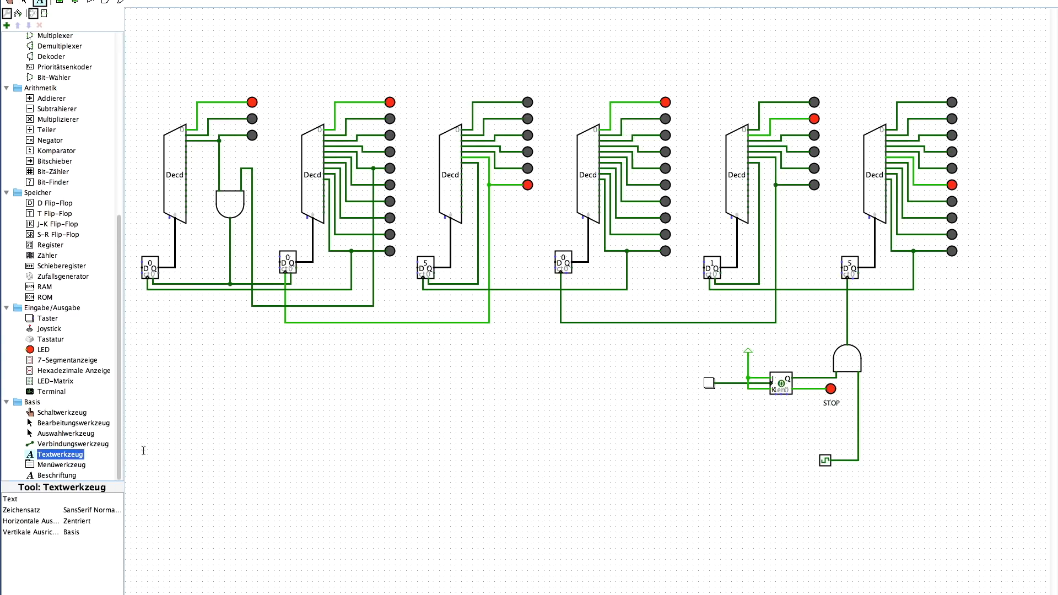
left_click(699, 399)
type("RUN / STOP")
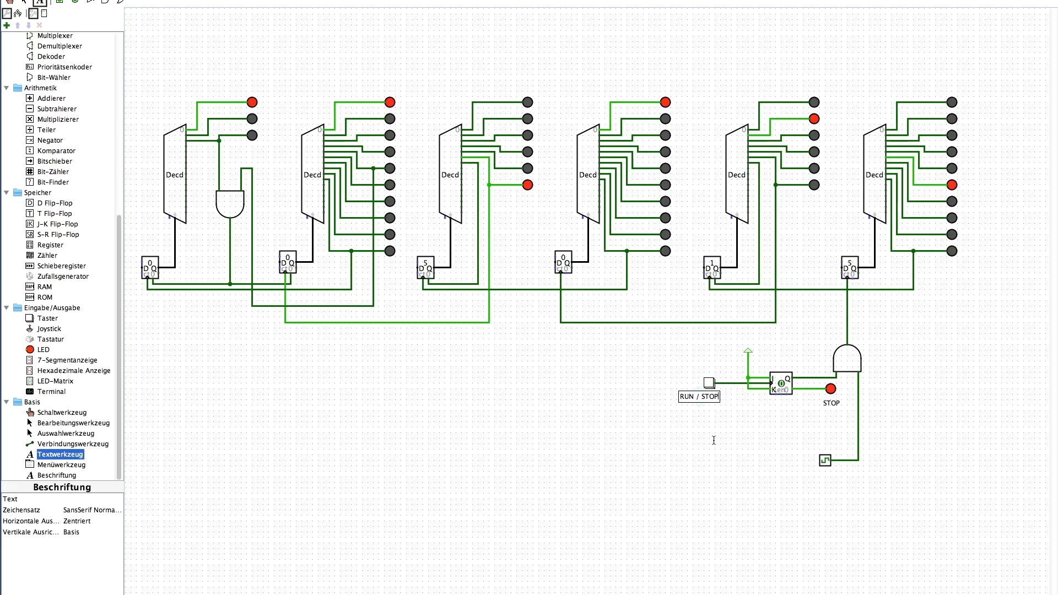
left_click(24, 2)
left_click(714, 403)
left_click_drag(714, 402, 718, 402)
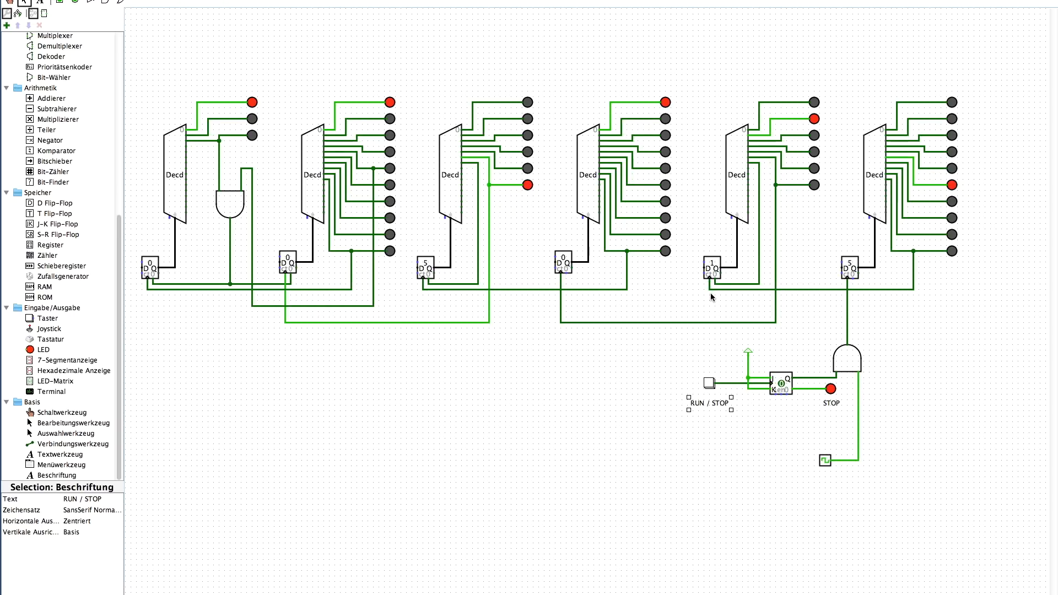
Step: Delete the horizontal clock wire between the two seconds counters and place a west-facing OR gate in the gap
left_click(794, 289)
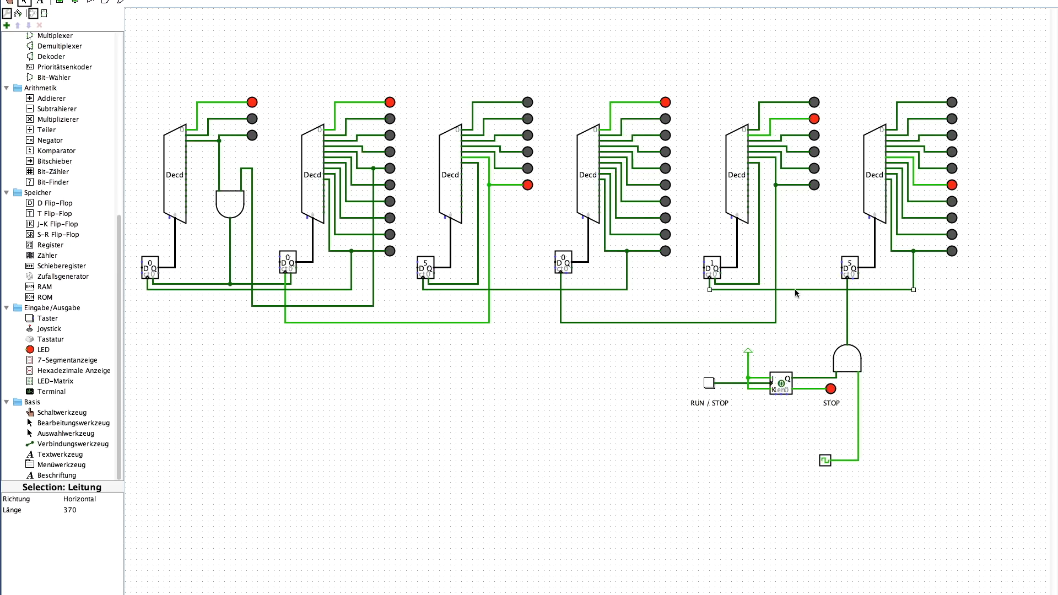
key("Delete")
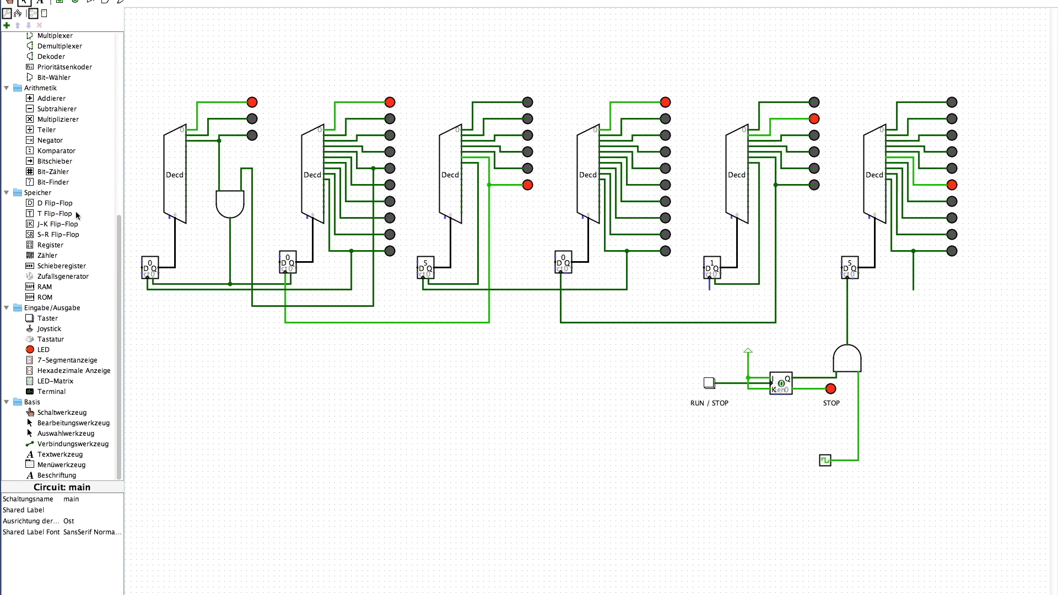
scroll(77, 210, "up", 10)
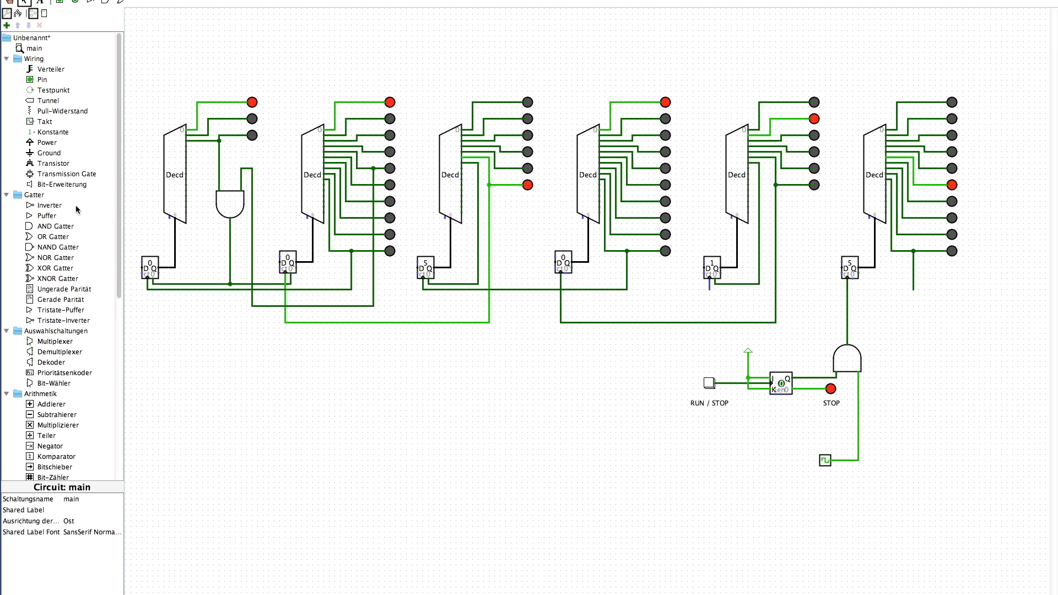
left_click(57, 238)
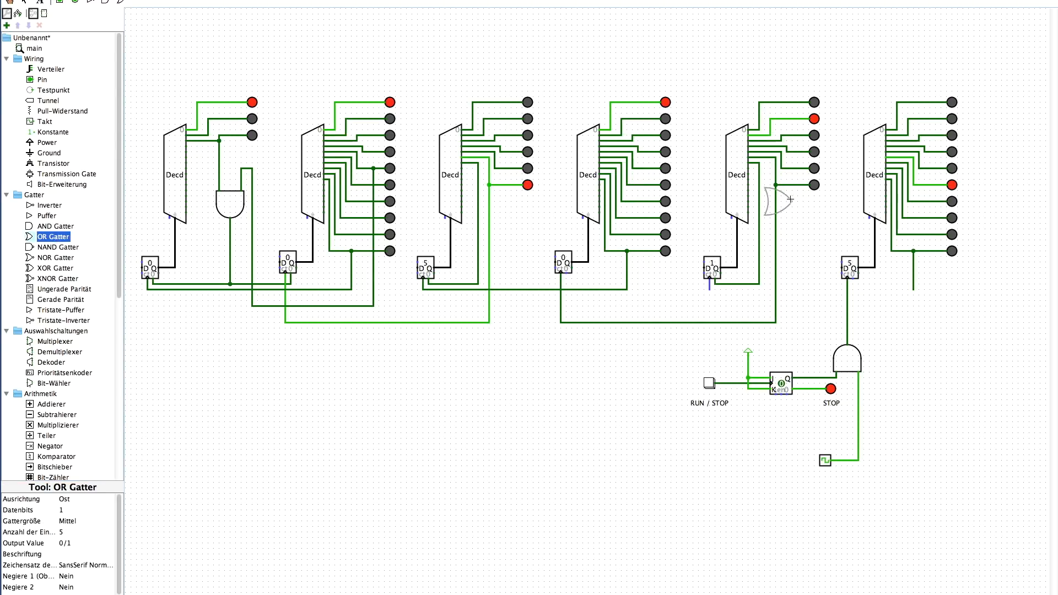
key("Left")
left_click(784, 285)
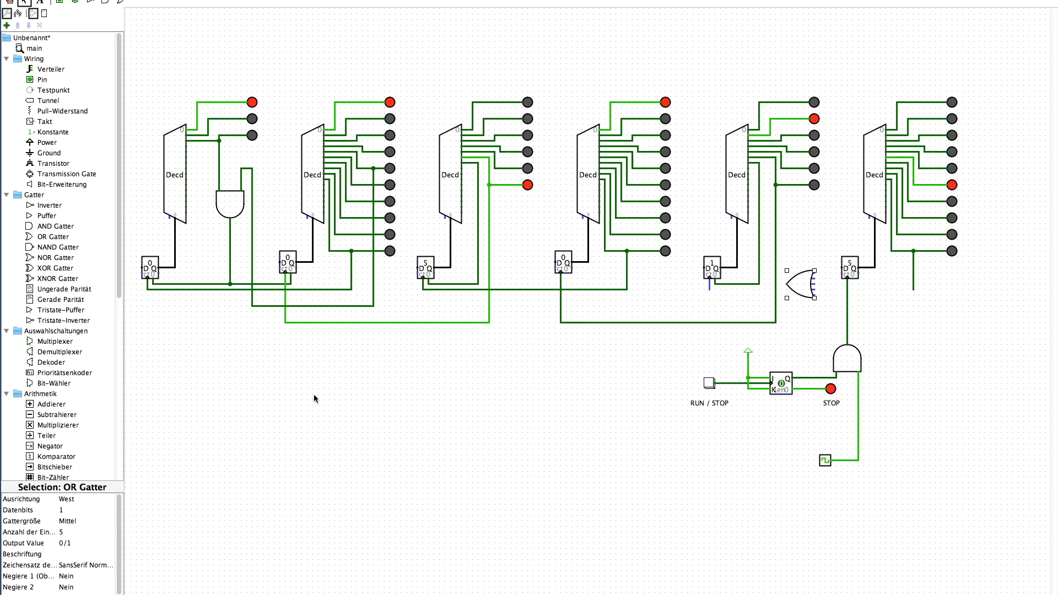
Step: Set the OR gate's number of inputs to 2
left_click(50, 532)
left_click(80, 532)
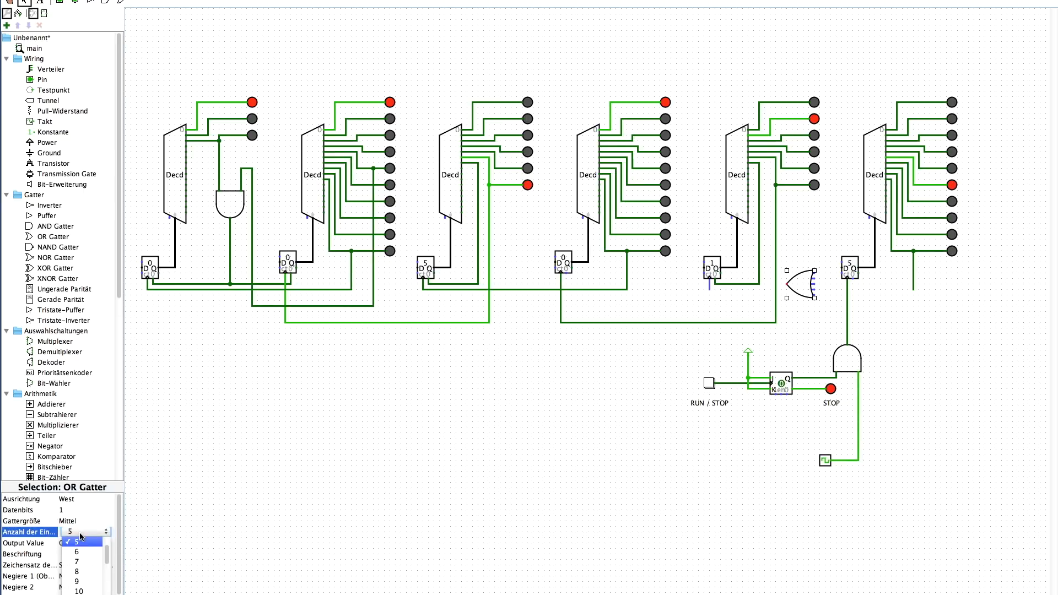
scroll(92, 548, "up", 3)
left_click(85, 543)
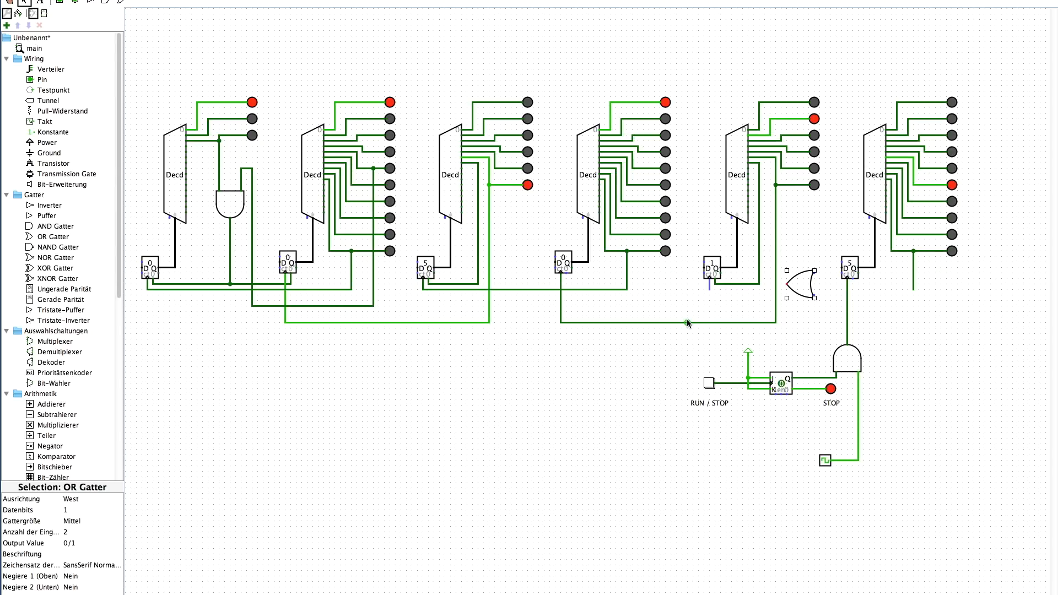
Step: Connect the OR gate's output to the tens-of-seconds clock and its upper input to the units decoder's carry wire, removing the leftover wire stub
left_click_drag(745, 289, 801, 291)
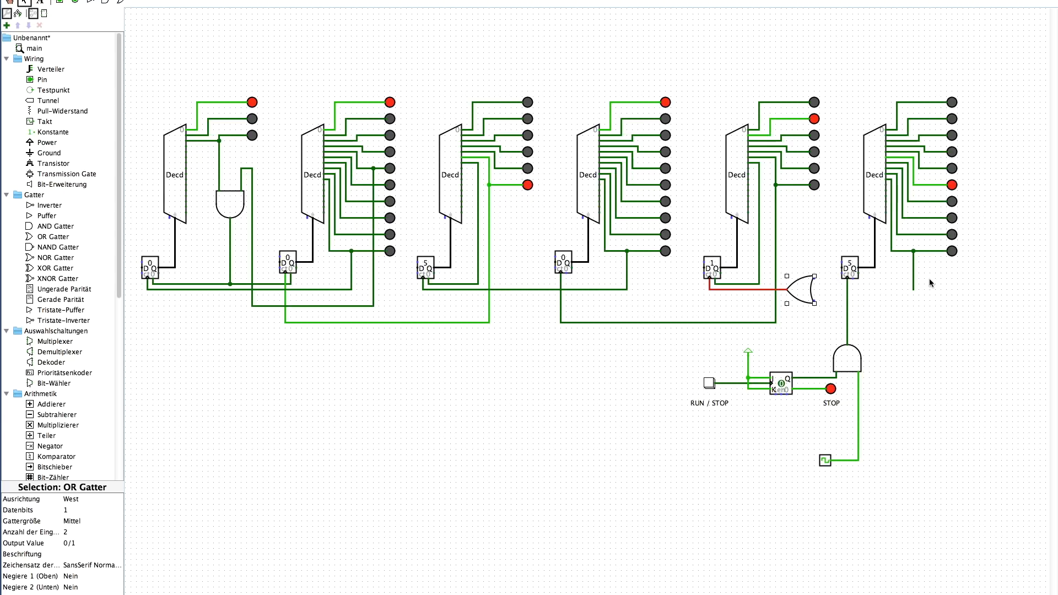
left_click_drag(913, 289, 815, 288)
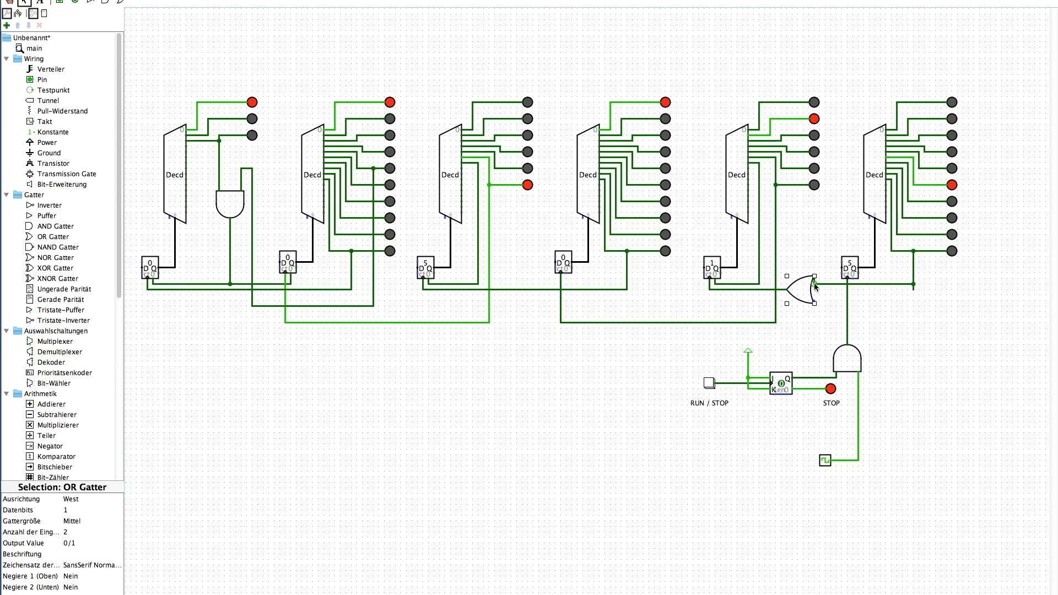
left_click_drag(816, 283, 829, 283)
mouse_move(815, 284)
left_mouse_down()
mouse_move(830, 285)
mouse_move(803, 298)
mouse_move(744, 294)
left_mouse_up()
key("Delete")
left_click(745, 290)
left_click(913, 288)
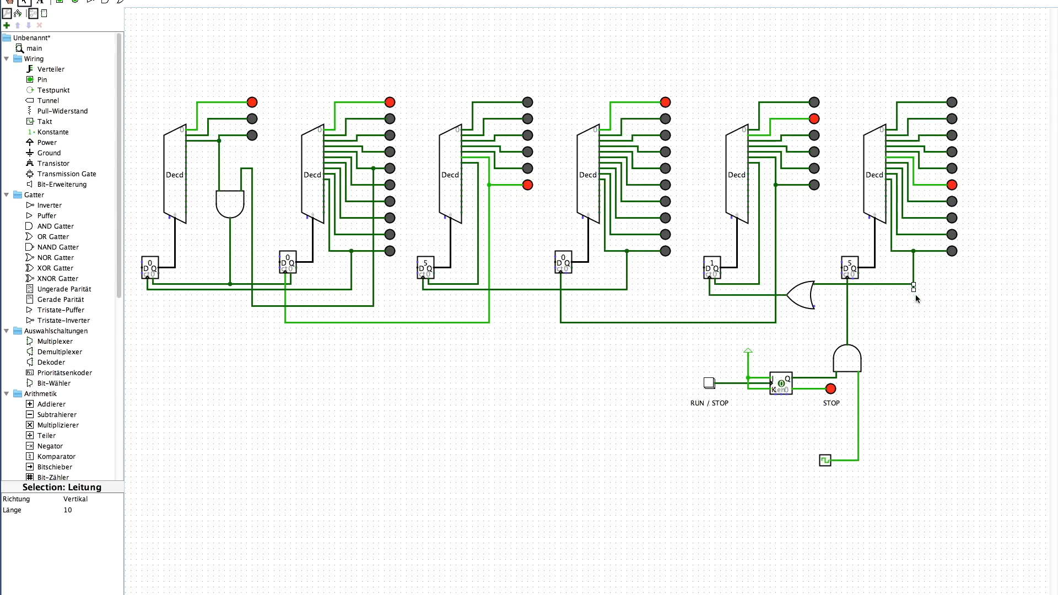
key("Delete")
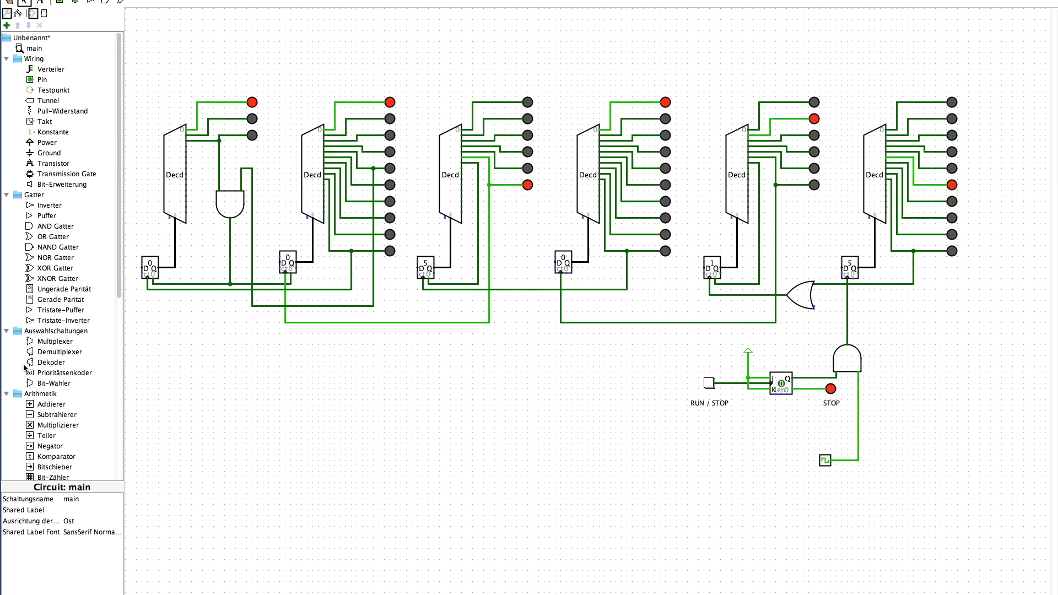
Step: Place a second push button beside the RUN / STOP button and wire it to the OR gate's lower input
scroll(39, 372, "down", 6)
scroll(40, 373, "down", 4)
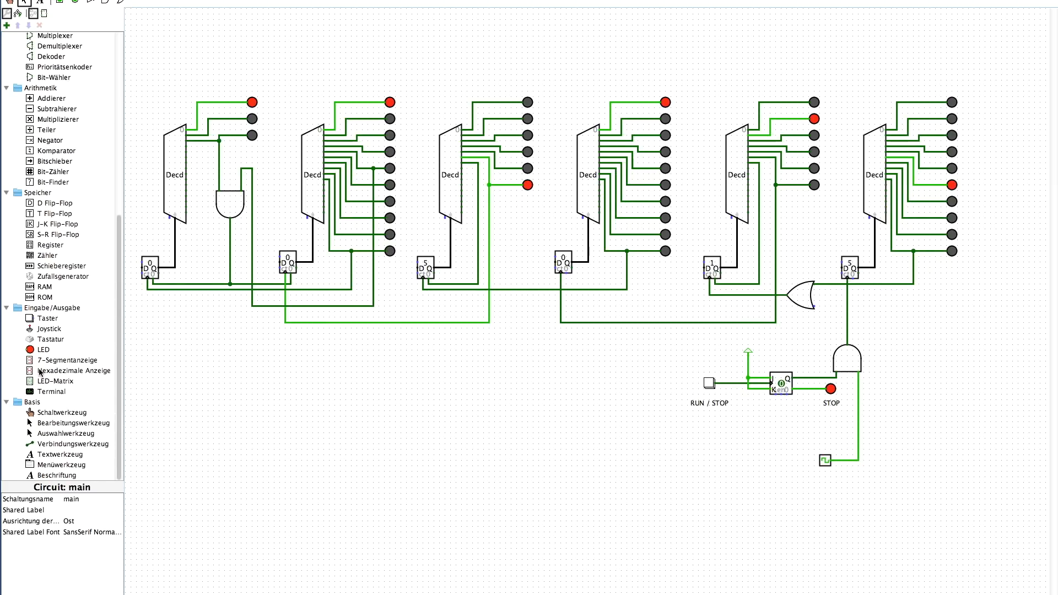
left_click(47, 318)
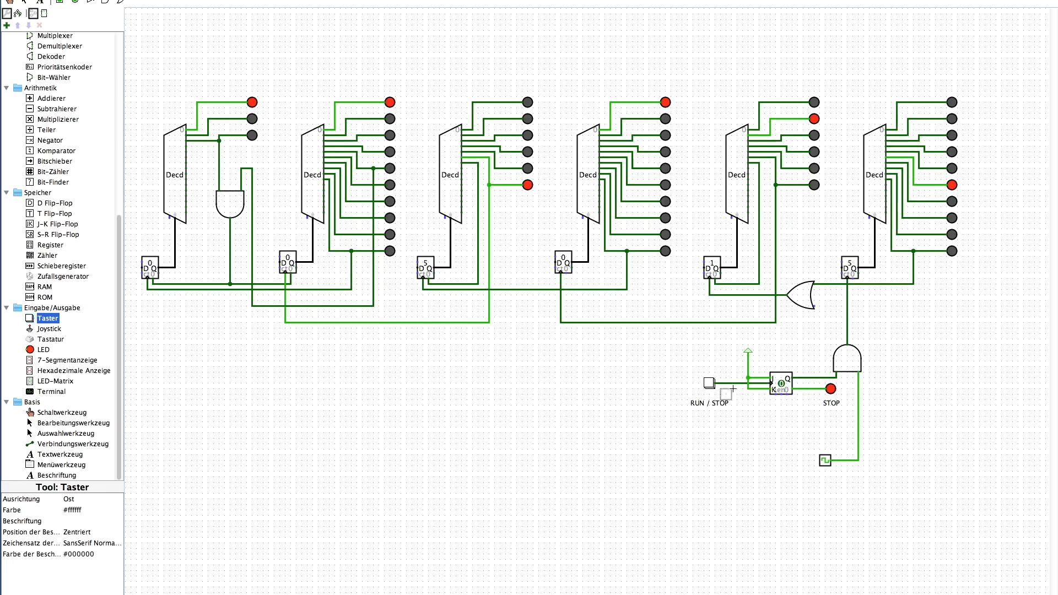
left_click(656, 382)
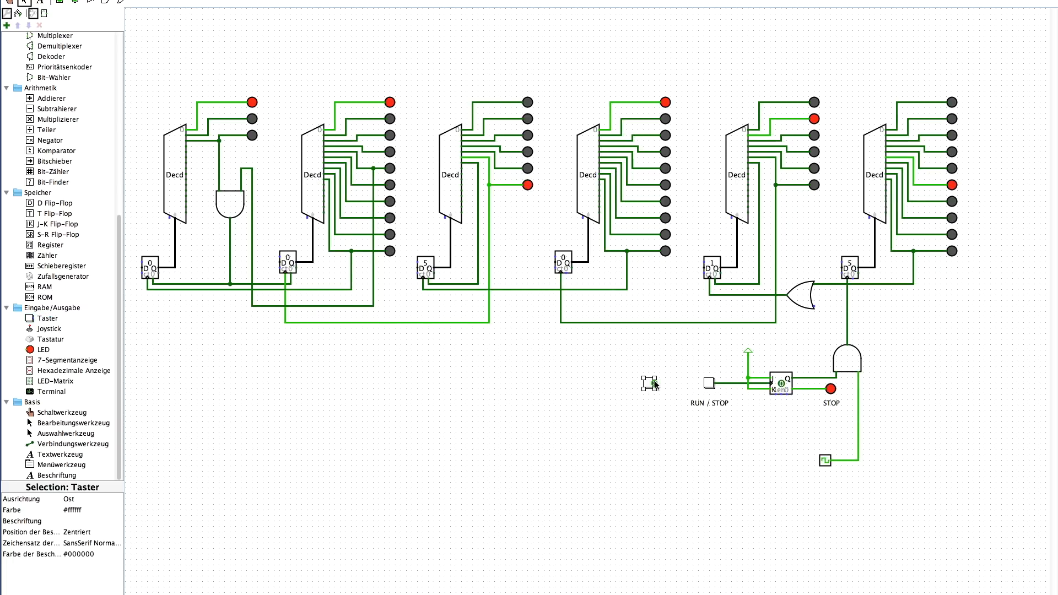
left_click_drag(671, 385, 815, 307)
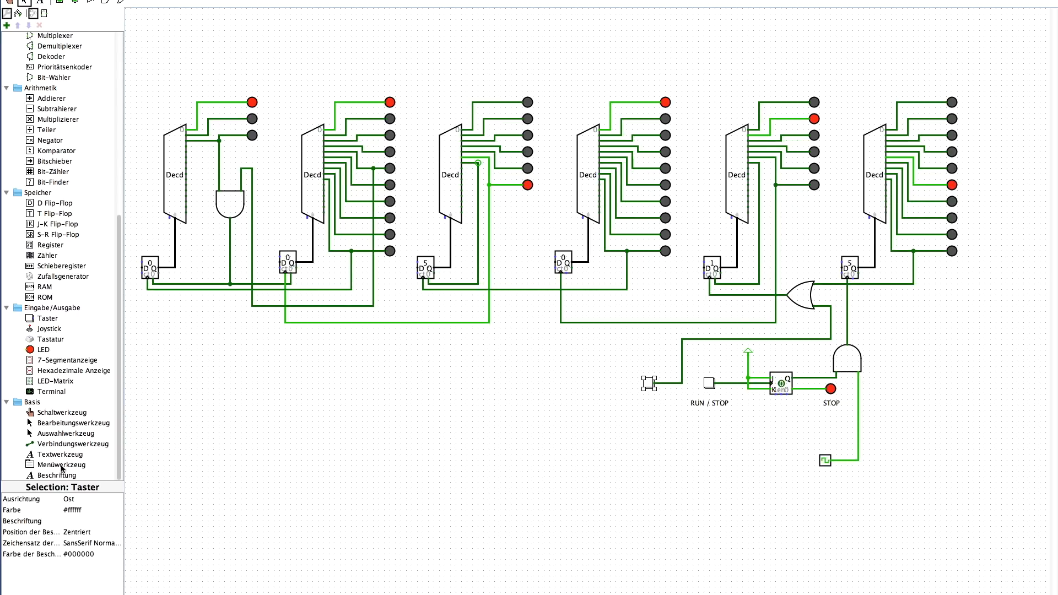
Step: Add the text label "10-SEC" and centre it beneath the new push button
left_click(60, 455)
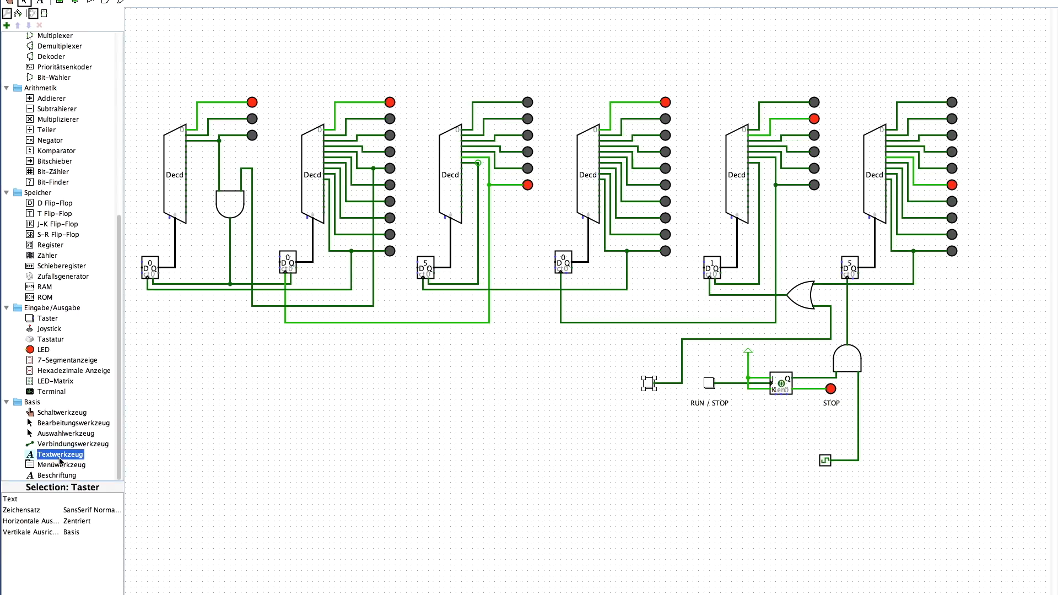
left_click(634, 406)
type("1-SEC")
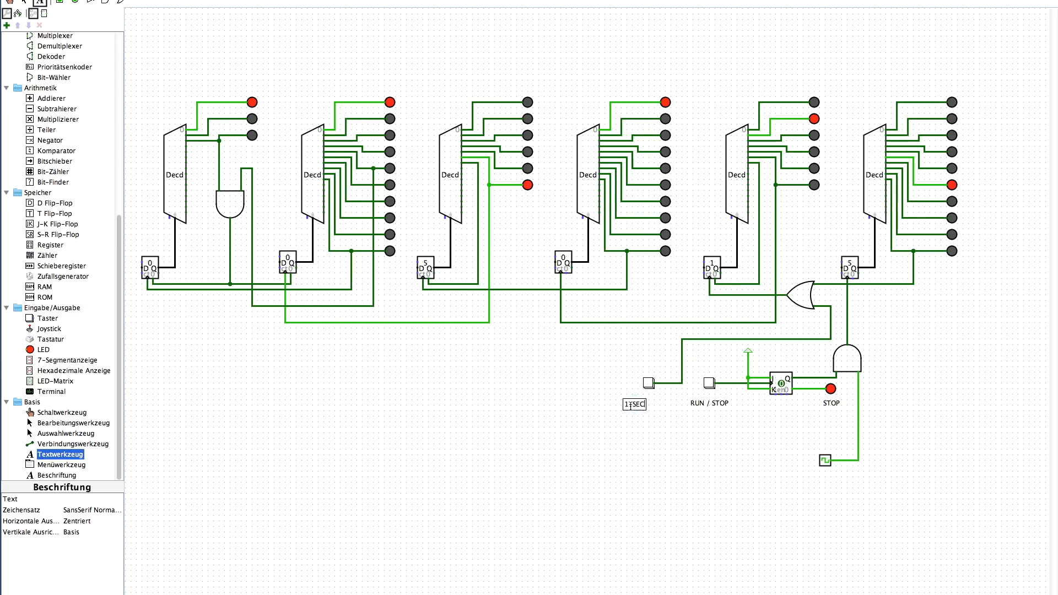
type("0")
left_click(629, 429)
left_click(21, 3)
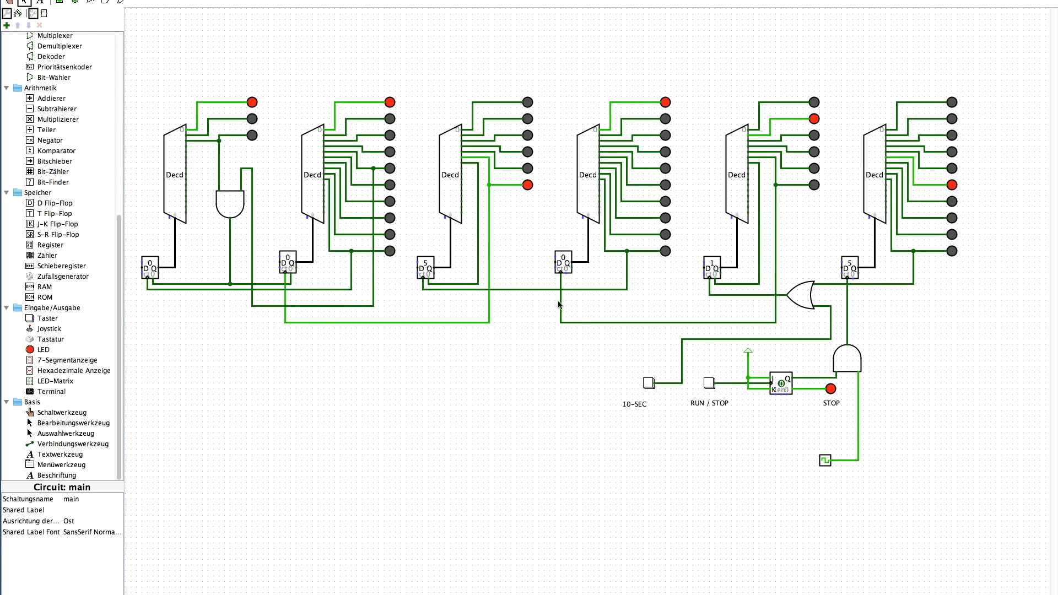
left_click_drag(639, 407, 657, 405)
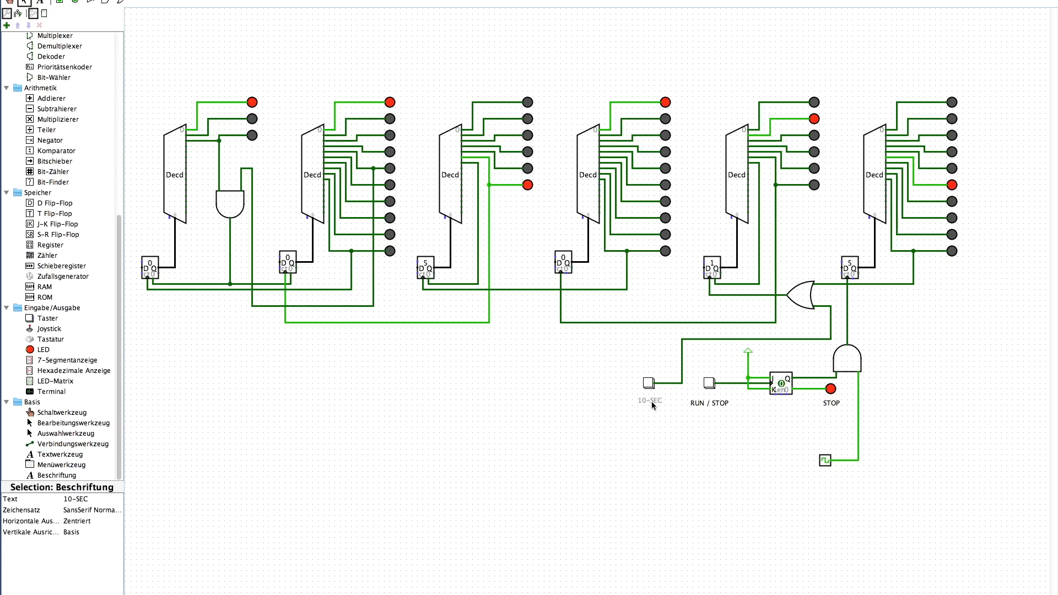
left_click(652, 425)
left_click_drag(606, 448, 652, 447)
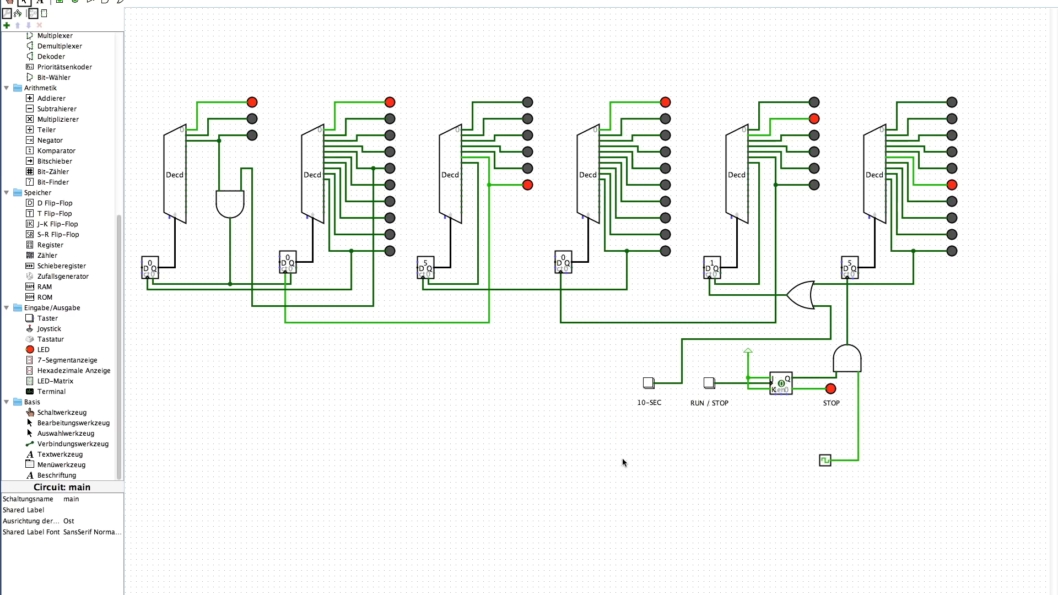
Step: Test the 10-SEC button with repeated presses while the clock is stopped, and start and stop the clock using RUN / STOP
left_click(9, 3)
left_click(650, 384)
left_click(650, 385)
left_click(650, 385)
left_click(650, 384)
left_click(650, 384)
left_click(650, 385)
left_click(650, 384)
left_click(651, 385)
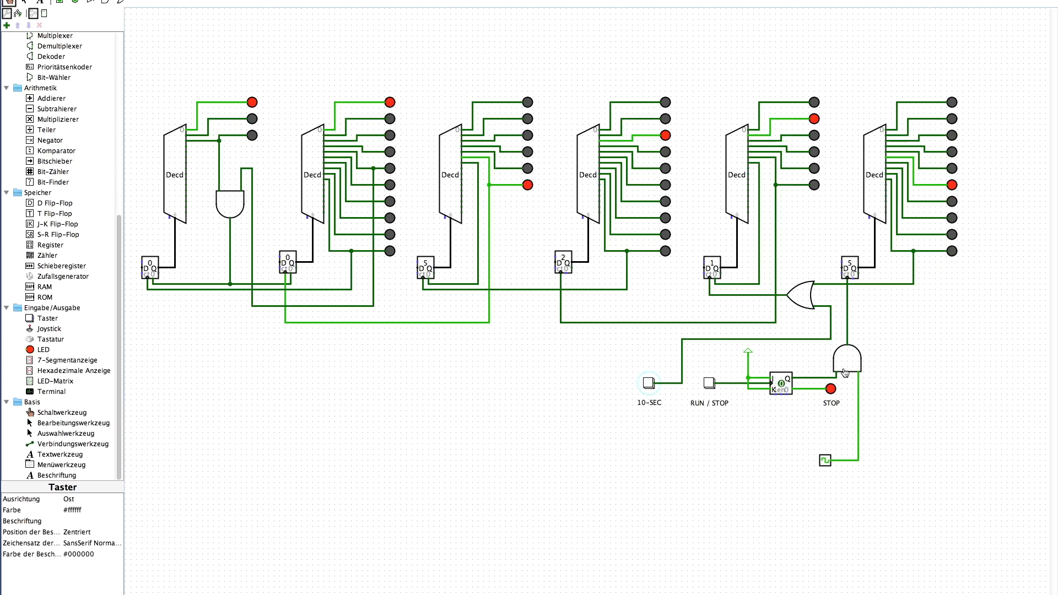
left_click(709, 384)
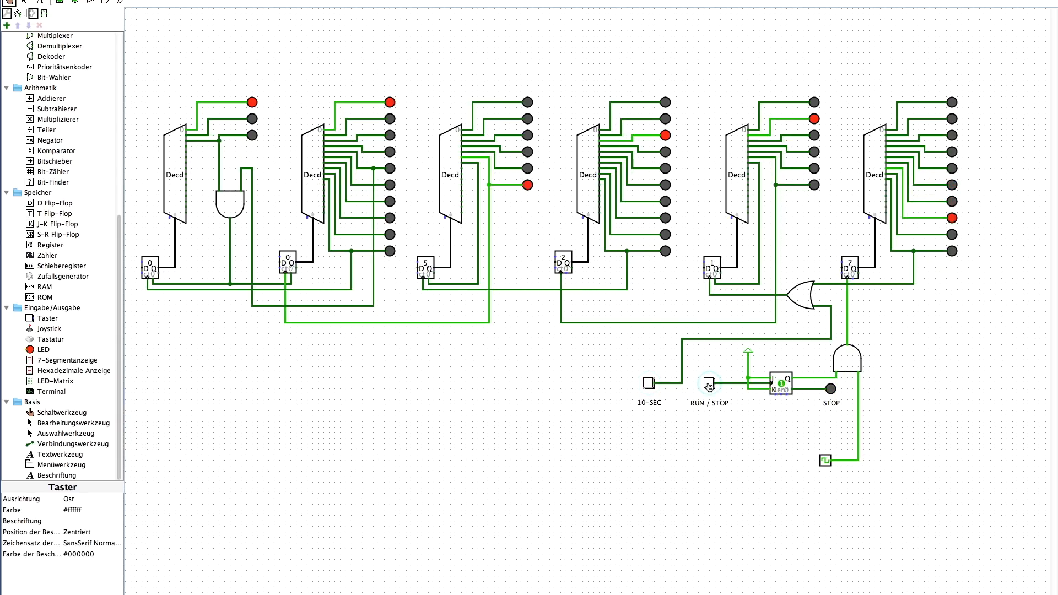
left_click(709, 384)
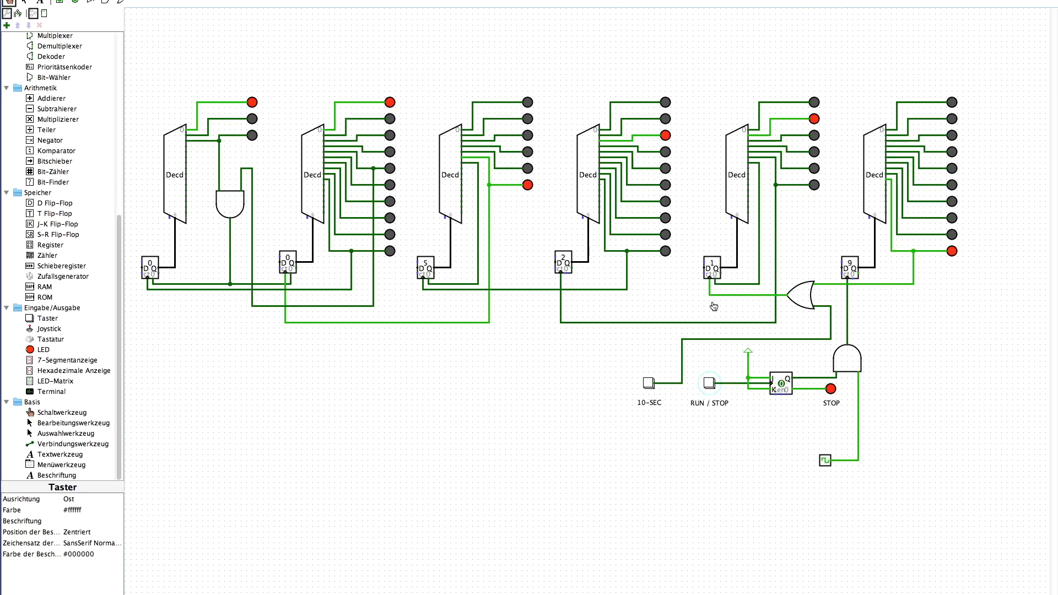
Step: Test the 10-SEC button with repeated presses while the clock is stopped and the units-of-seconds counter stands at nine
left_click(647, 383)
left_click(648, 383)
left_click(648, 385)
left_click(648, 384)
Step: Delete the OR gate that feeds the tens-of-seconds counter's clock
key("ctrl+2")
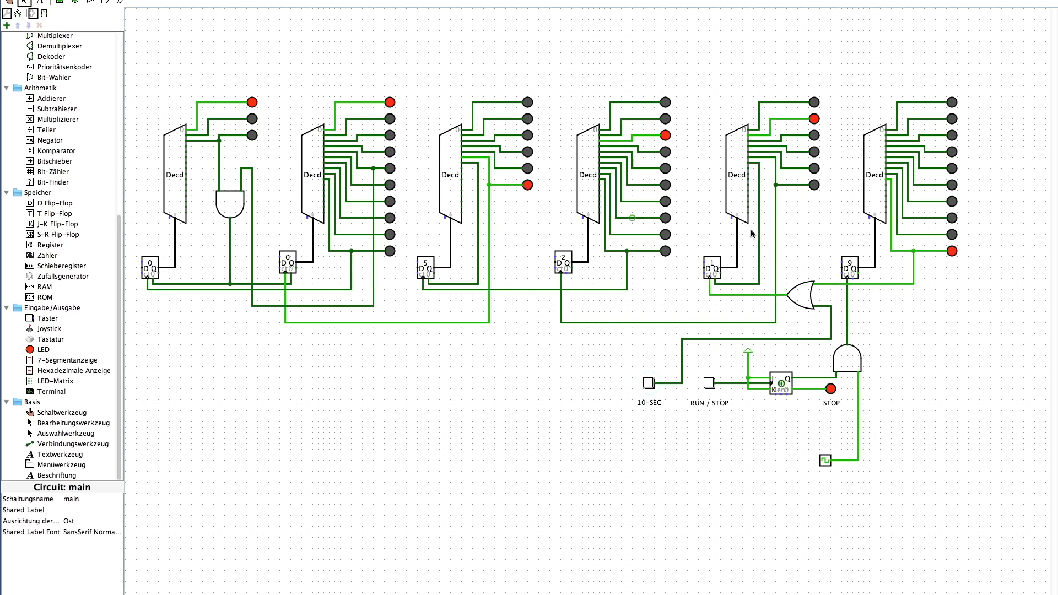
left_click(804, 297)
key("Delete")
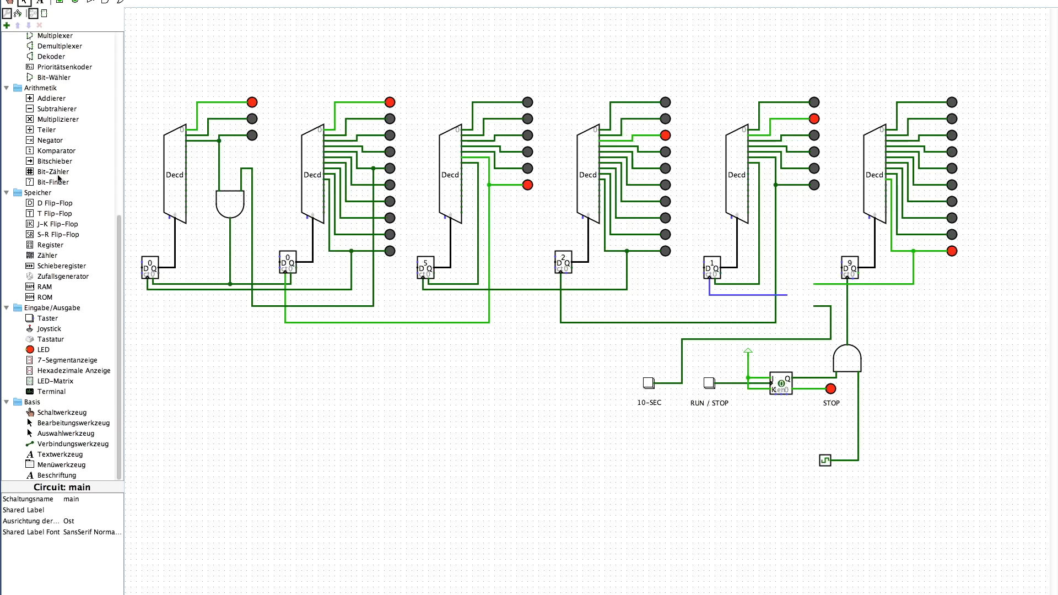
Step: Try a west-facing XOR gate in the gap at the end of the tens-of-seconds clock wire
scroll(59, 177, "up", 10)
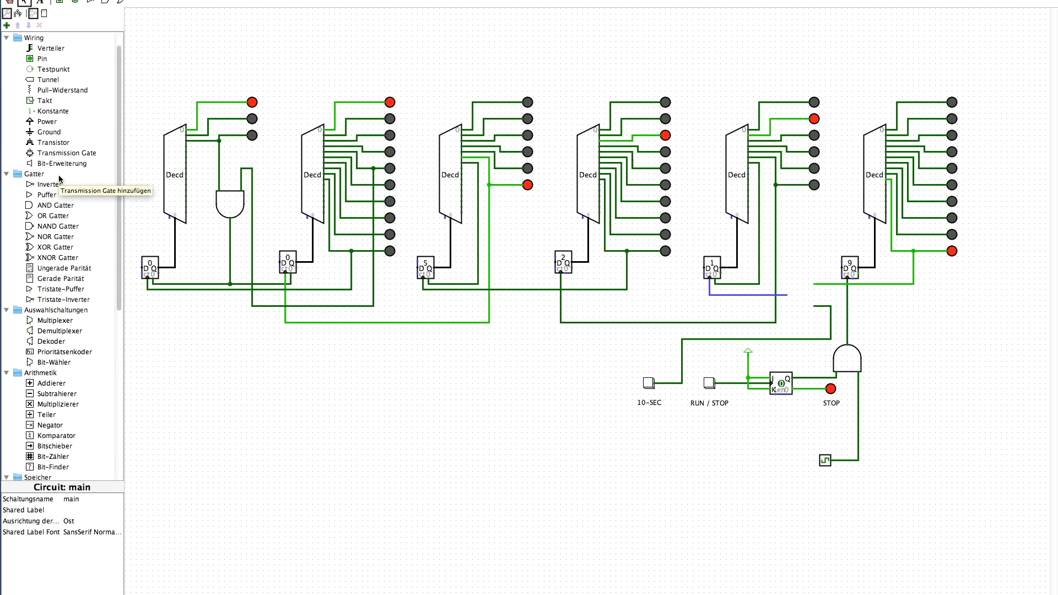
scroll(60, 177, "down", 3)
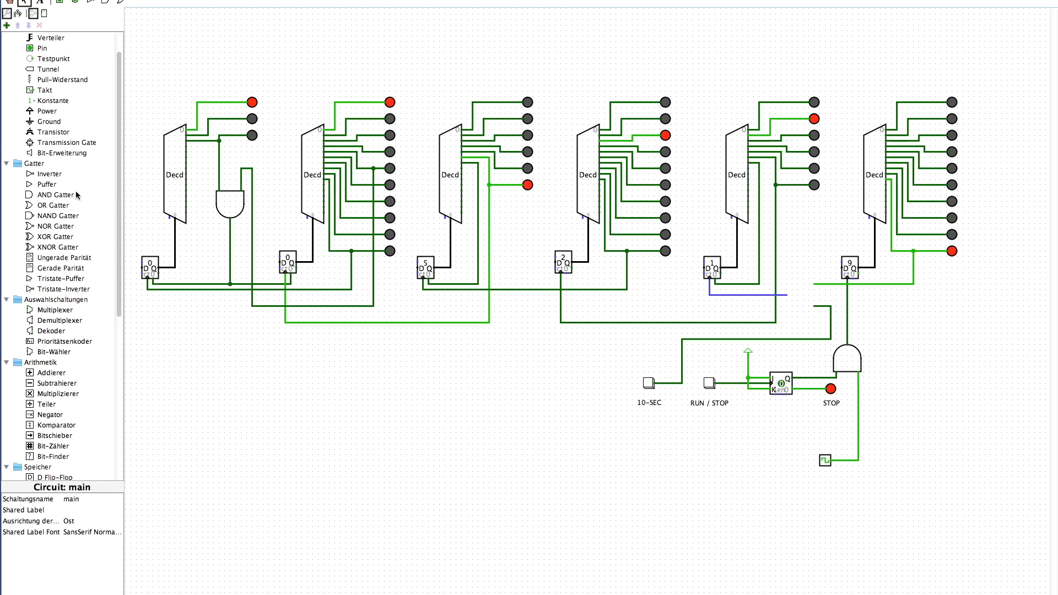
left_click(60, 239)
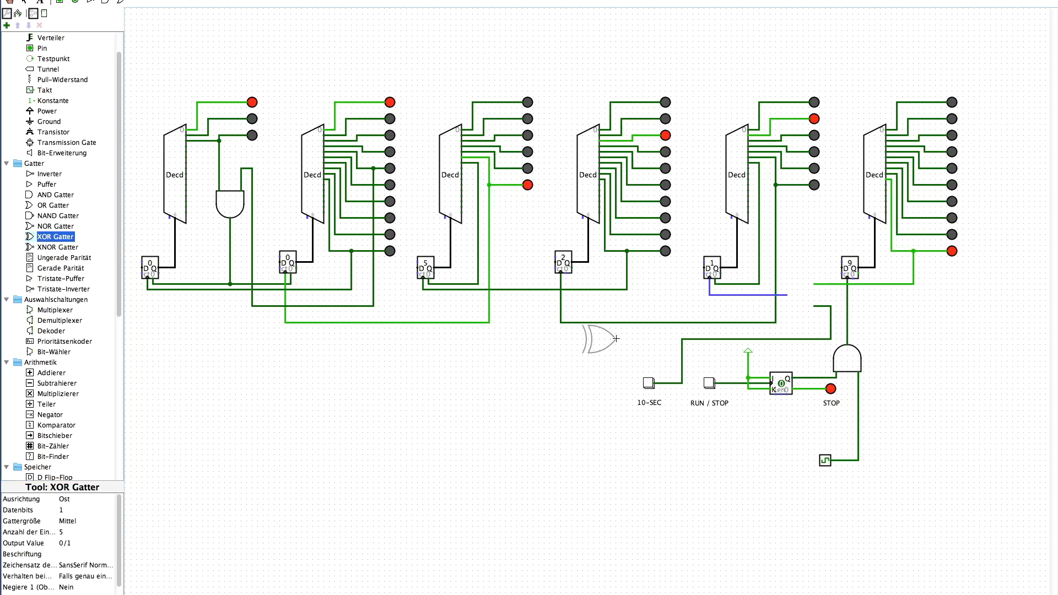
key("Left")
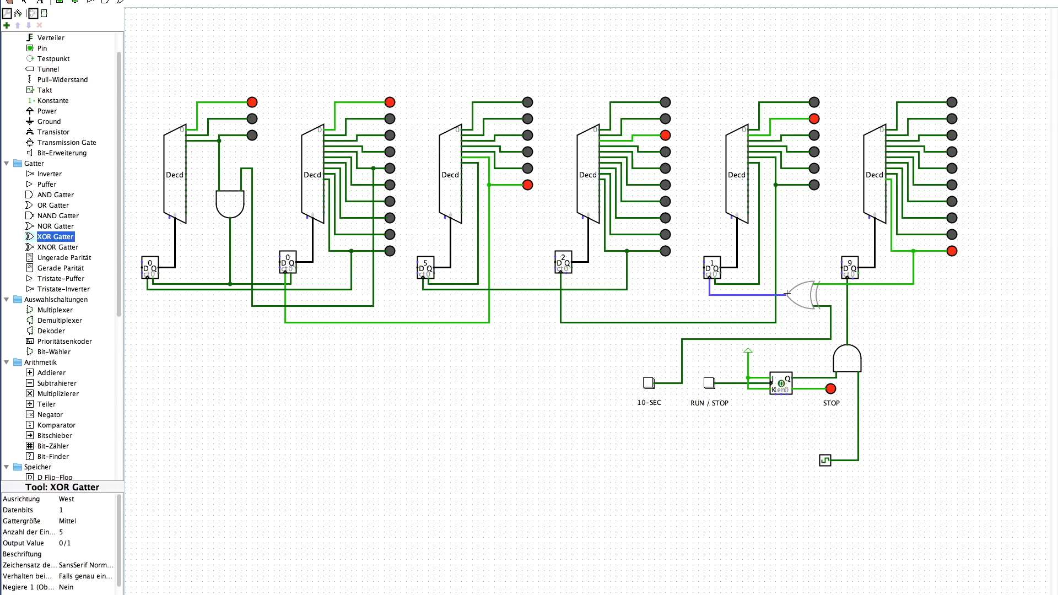
left_click(786, 295)
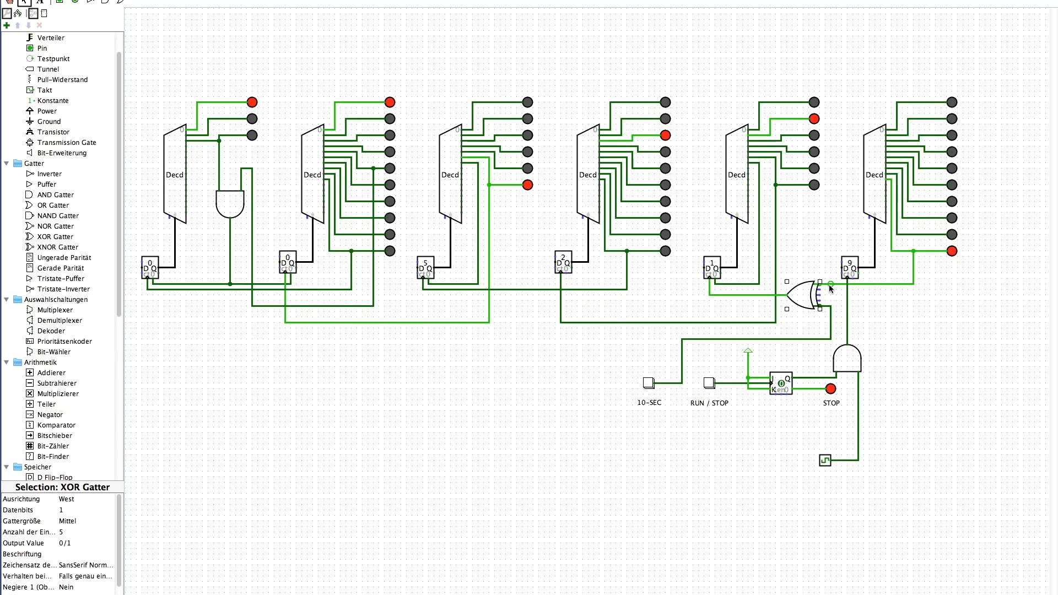
Step: Remove the XOR gate together with the short horizontal wires leading to its upper and lower inputs
left_click(829, 285)
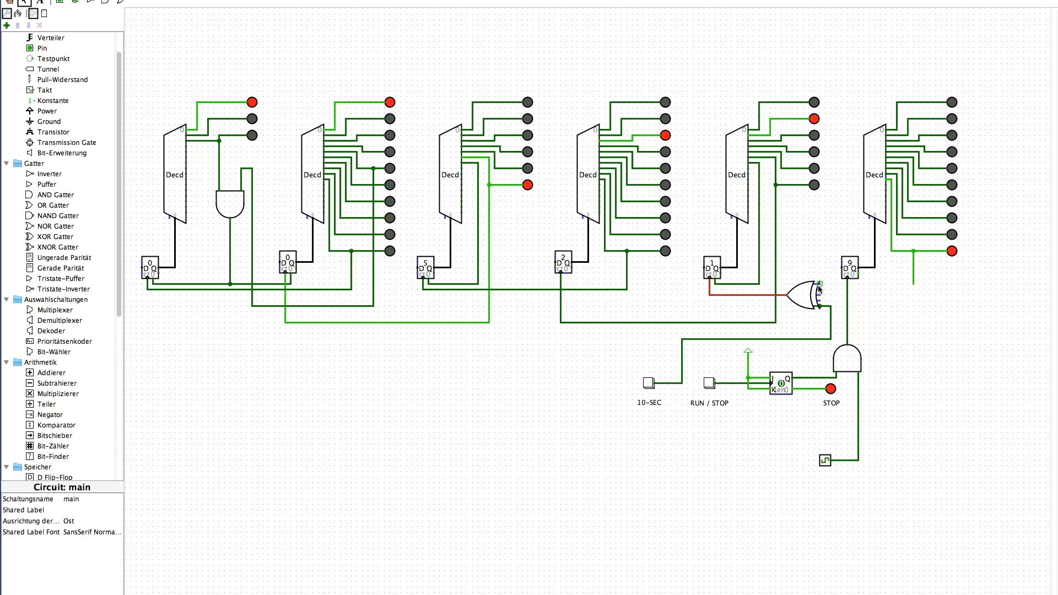
left_click(815, 286)
key("Delete")
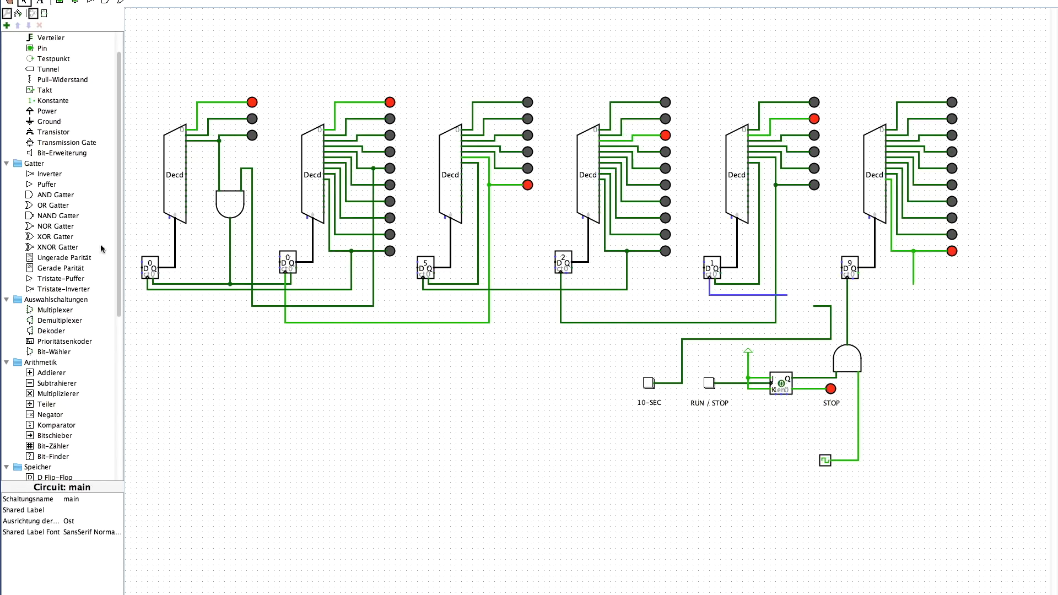
left_click(821, 306)
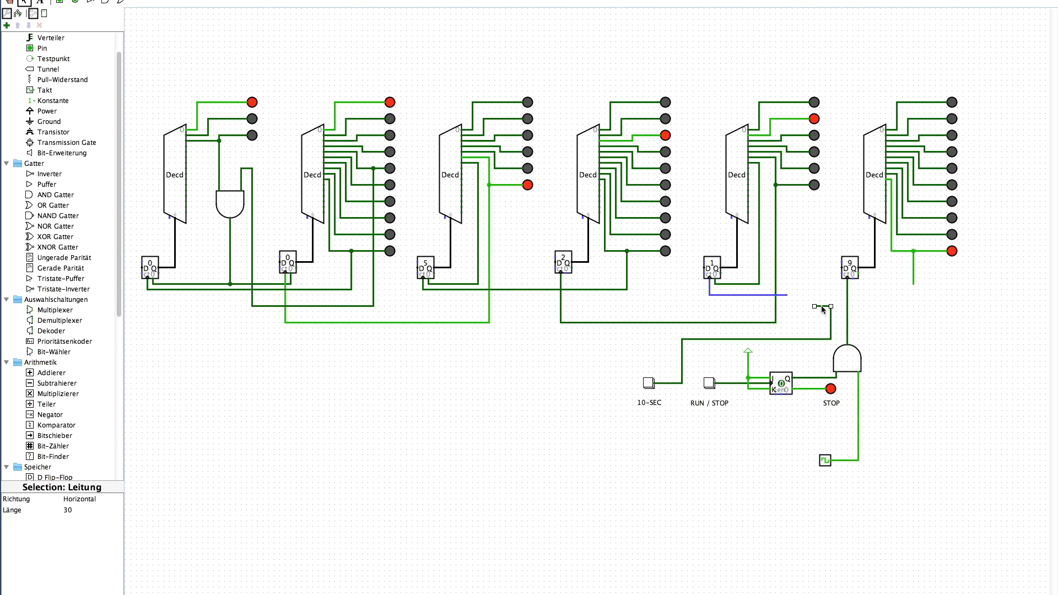
key("Delete")
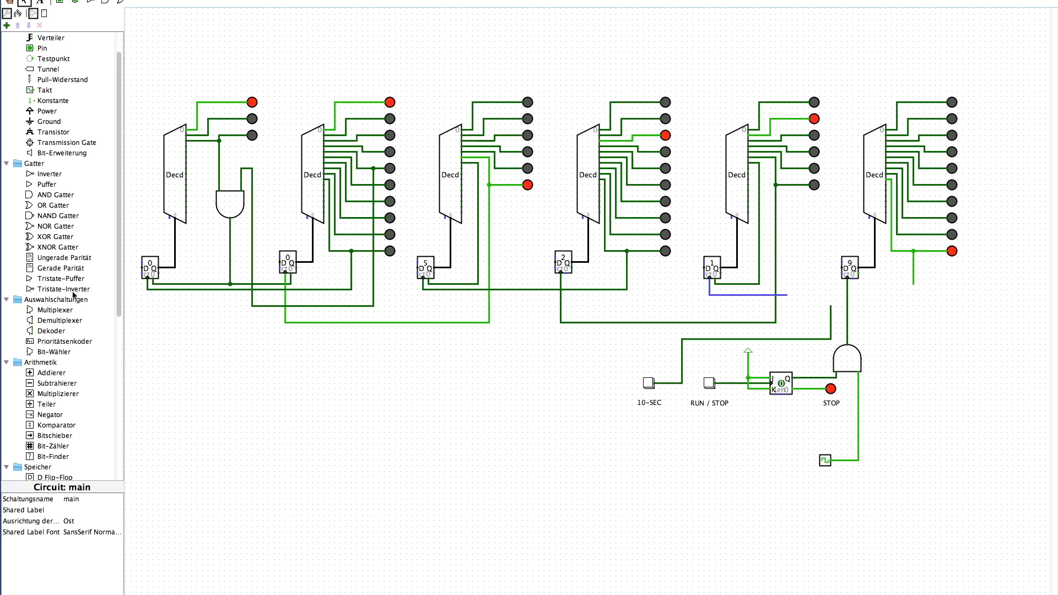
Step: Place a west-facing XOR gate on the tens-of-seconds clock wire and connect its inputs to the units carry and 10-SEC wires
left_click(52, 237)
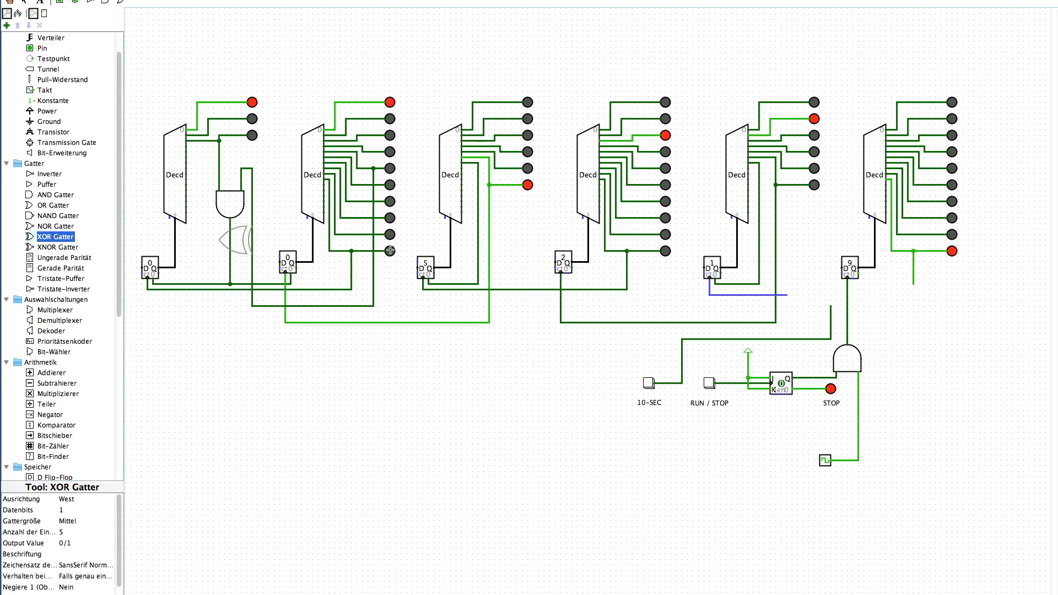
left_click(788, 296)
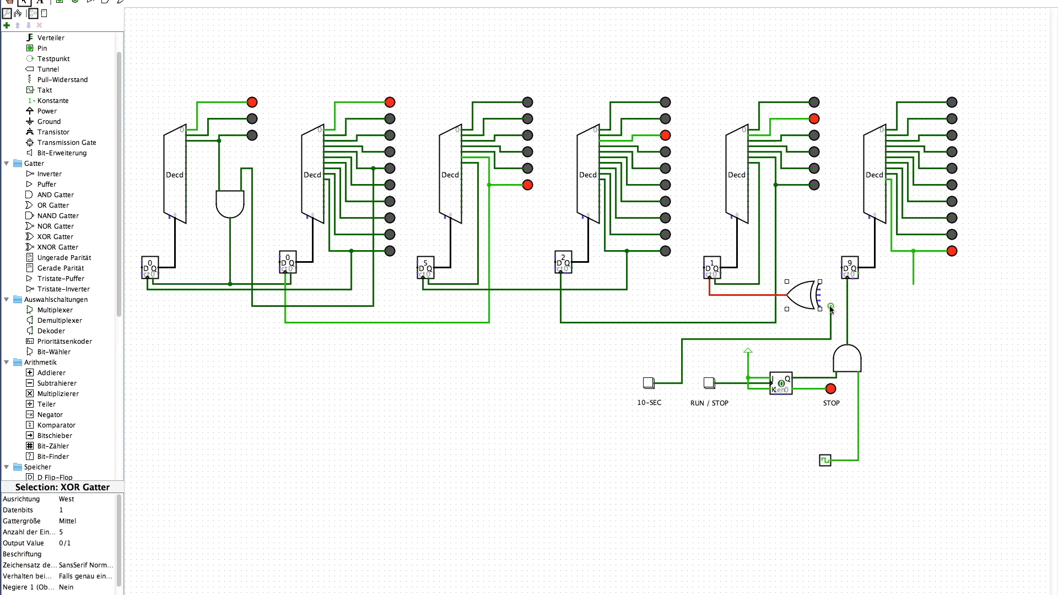
mouse_move(831, 307)
left_mouse_down()
mouse_move(820, 308)
mouse_move(843, 284)
mouse_move(913, 284)
left_mouse_up()
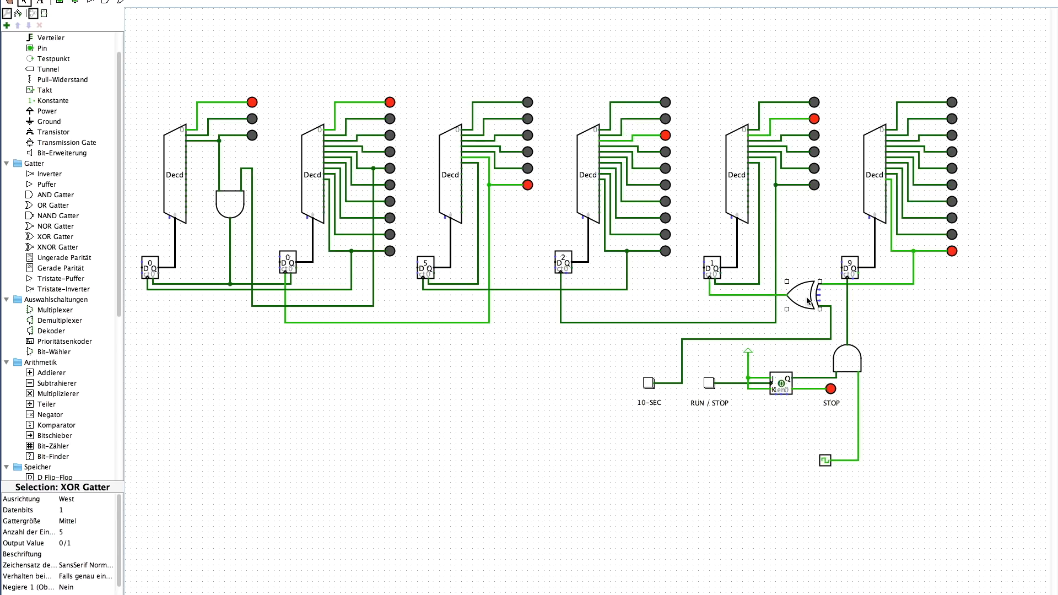
Step: Set the XOR gate's number of inputs to 2
left_click(51, 532)
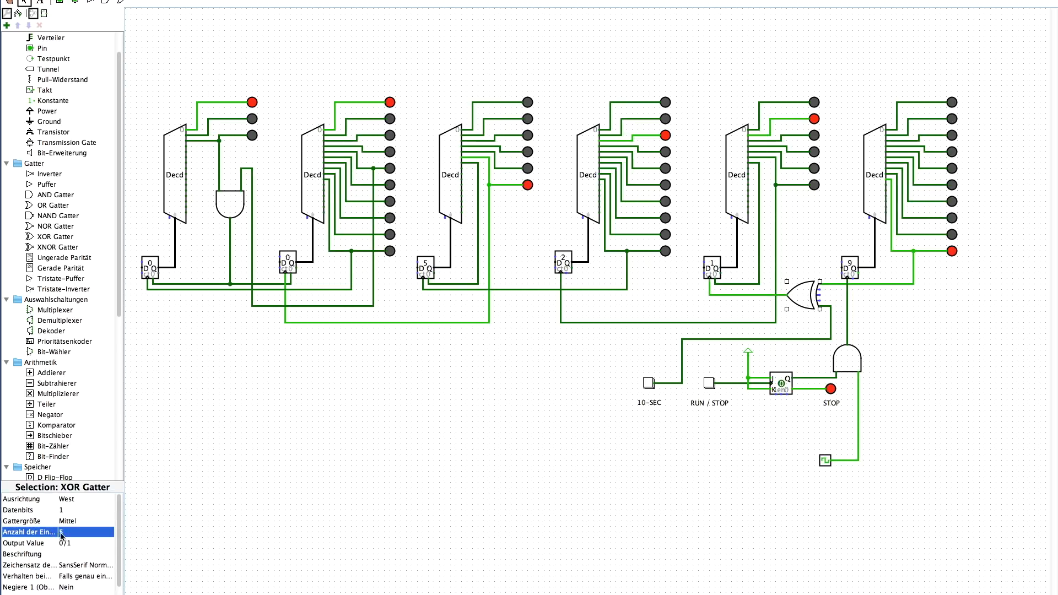
left_click(61, 532)
scroll(79, 543, "up", 3)
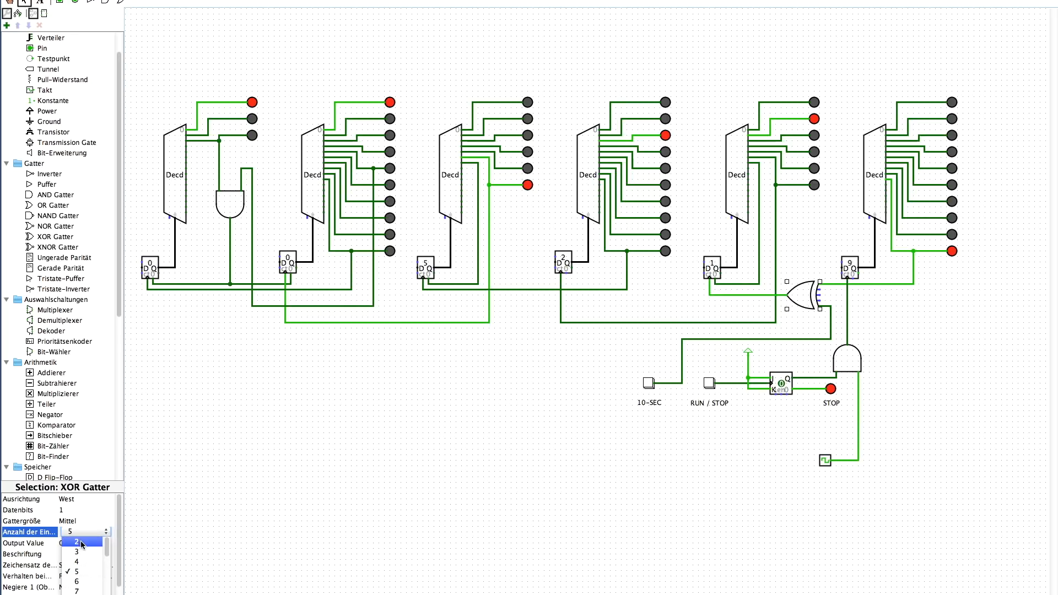
left_click(81, 543)
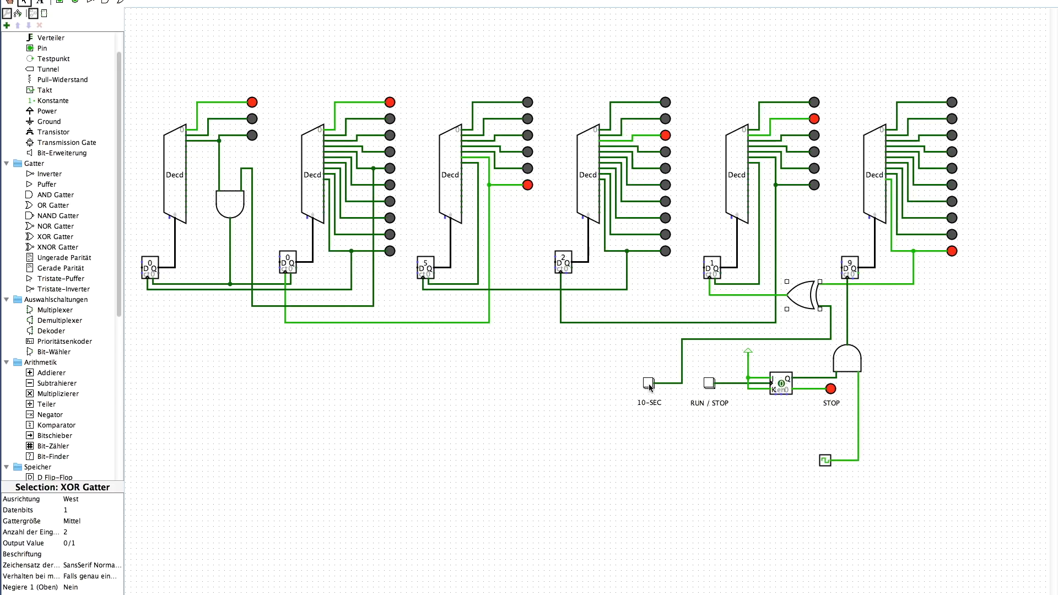
Step: Test the 10-SEC button through the XOR gate with repeated presses while the clock is stopped
left_click(9, 2)
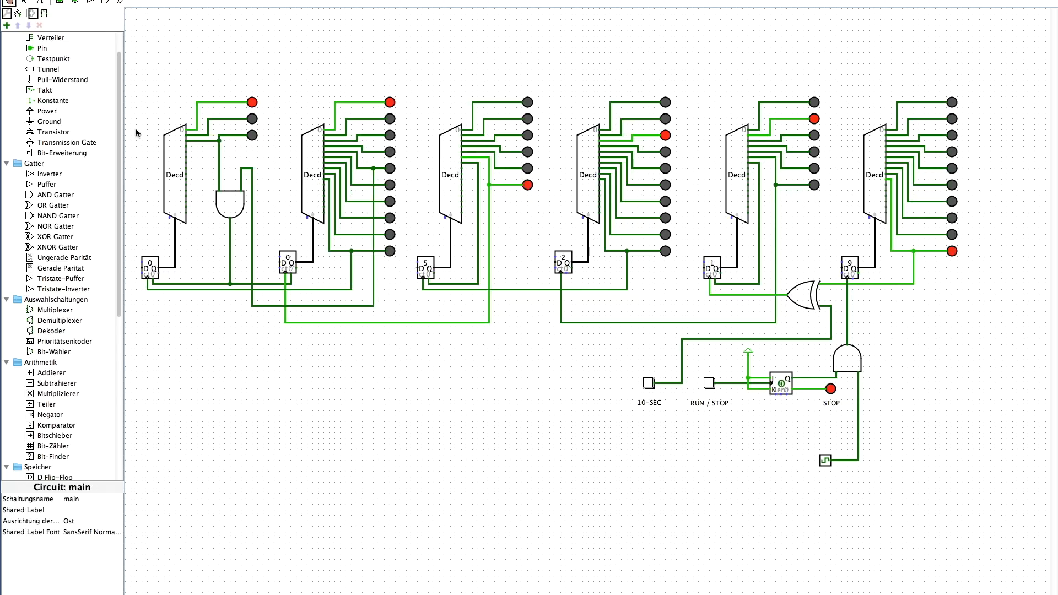
left_click(650, 385)
left_click(650, 385)
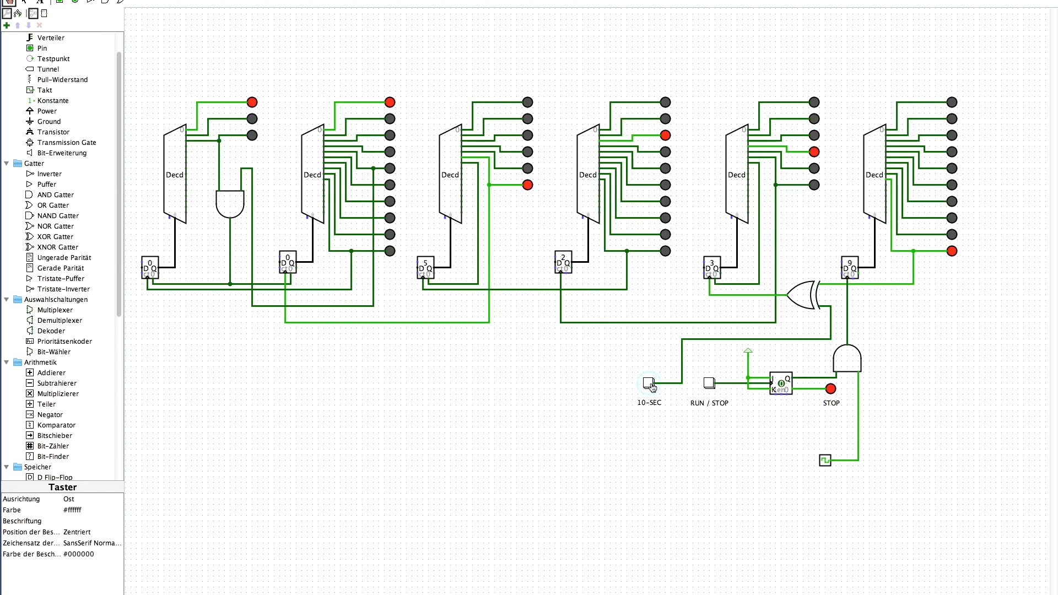
left_click(650, 384)
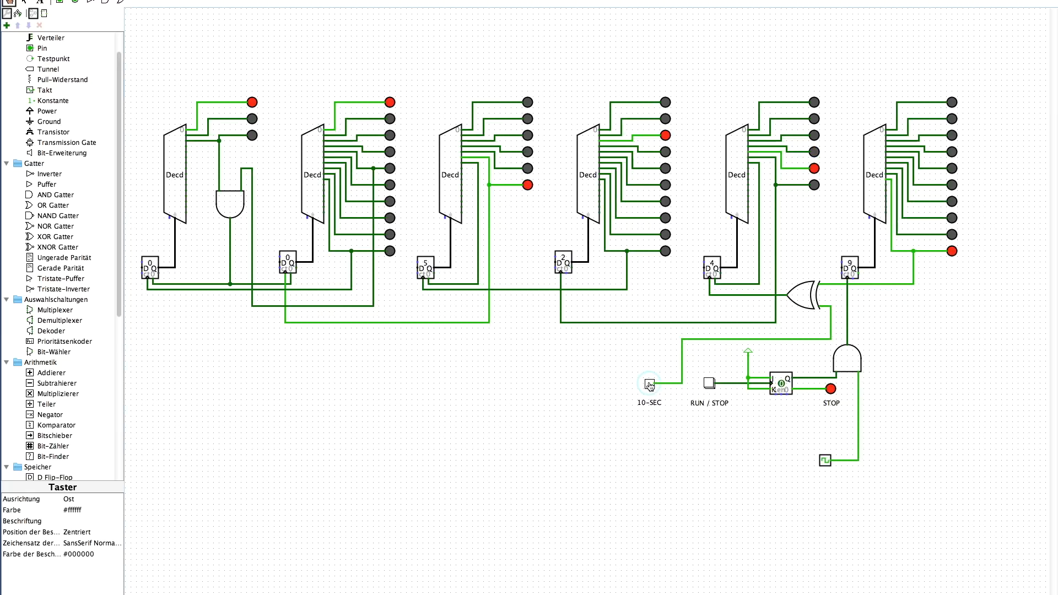
left_click(650, 385)
Step: Start and stop the clock using RUN / STOP, and test the 10-SEC button again
left_click(824, 462)
left_click(709, 386)
left_click(709, 386)
left_click(649, 385)
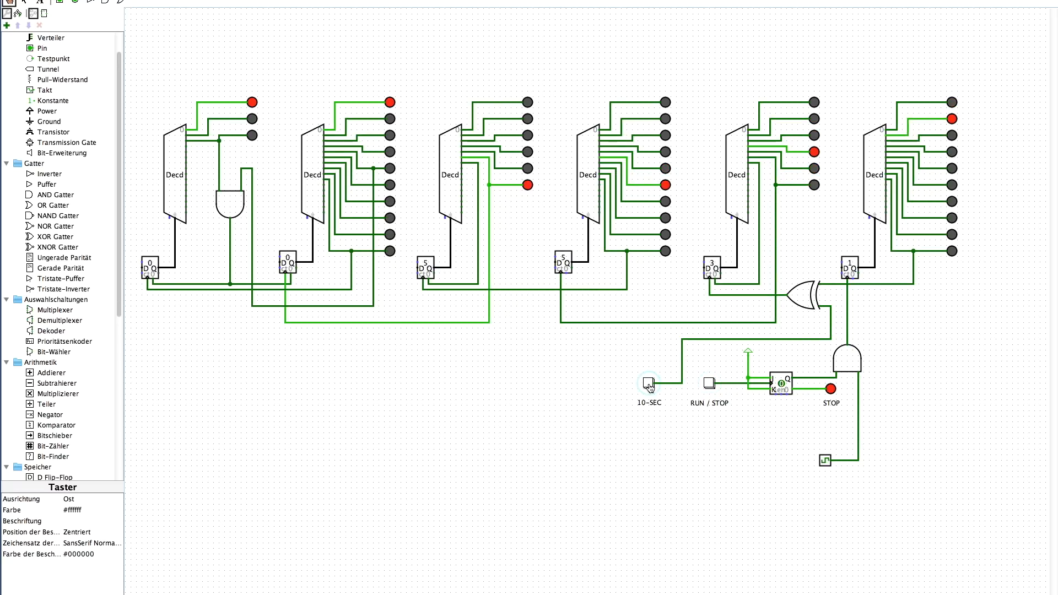
left_click(649, 384)
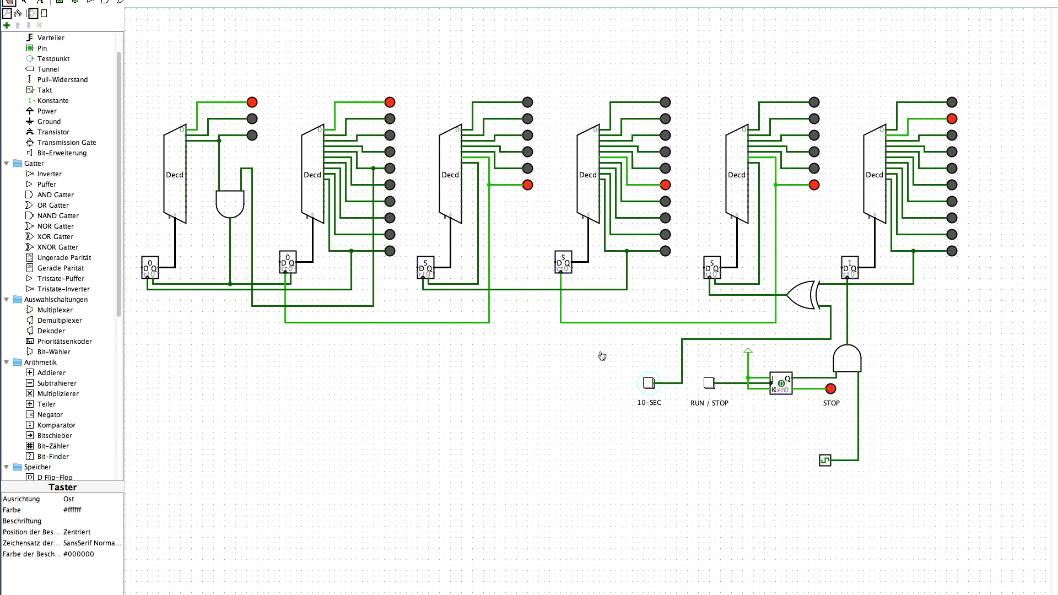
Step: Insert a west-facing two-input XOR gate before the units-of-minutes clock, with the tens-of-seconds carry wired to its upper input
left_click(24, 2)
left_click_drag(775, 323, 616, 323)
left_click(34, 237)
left_click(594, 322)
left_click(62, 533)
left_click(63, 502)
left_click_drag(775, 311, 649, 349)
Step: Place a push button beside the 10-SEC button and wire it to the minutes XOR gate's lower input
scroll(44, 318, "down", 10)
left_click(45, 319)
left_click(593, 383)
left_click_drag(593, 382, 632, 333)
Step: Add the text label "1-MIN" centred beneath the new push button, and try the 10-SEC button
left_click(40, 2)
left_click(579, 404)
type("1-MIN")
left_click(24, 2)
left_click_drag(579, 403, 588, 403)
left_click(9, 3)
left_click(650, 385)
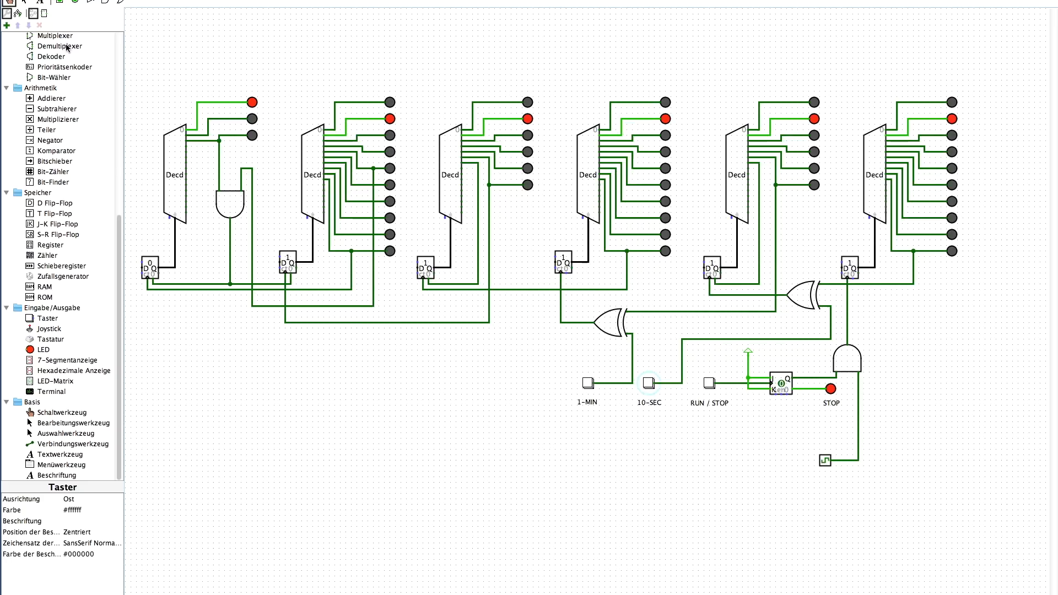
Step: Insert a west-facing two-input XOR gate before the units-of-hours clock, with the tens-of-minutes carry wired to its upper input
left_click(24, 2)
left_click(375, 323)
key("Delete")
scroll(55, 132, "up", 10)
left_click(55, 133)
left_click(367, 322)
left_click_drag(368, 323, 285, 322)
left_click(62, 533)
left_click(63, 502)
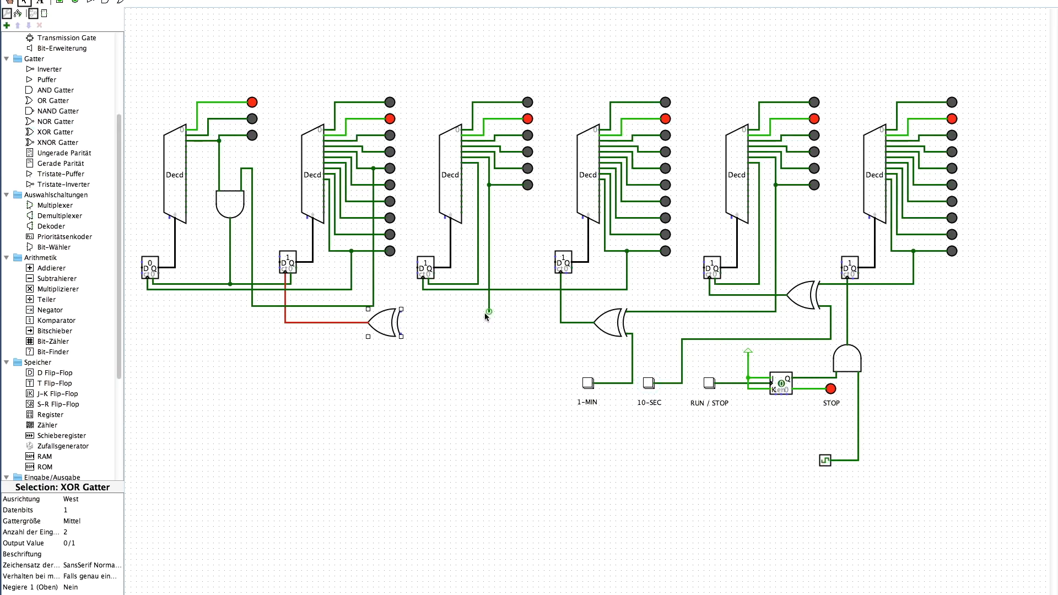
left_click_drag(489, 311, 400, 311)
Step: Place a push button beside the 1-MIN button and wire it to the hours XOR gate's lower input
scroll(48, 318, "down", 10)
left_click(47, 319)
left_click(533, 383)
left_click_drag(532, 383, 400, 334)
Step: Add the text label "1-HR" and centre it beneath the new push button
left_click(40, 2)
left_click(530, 403)
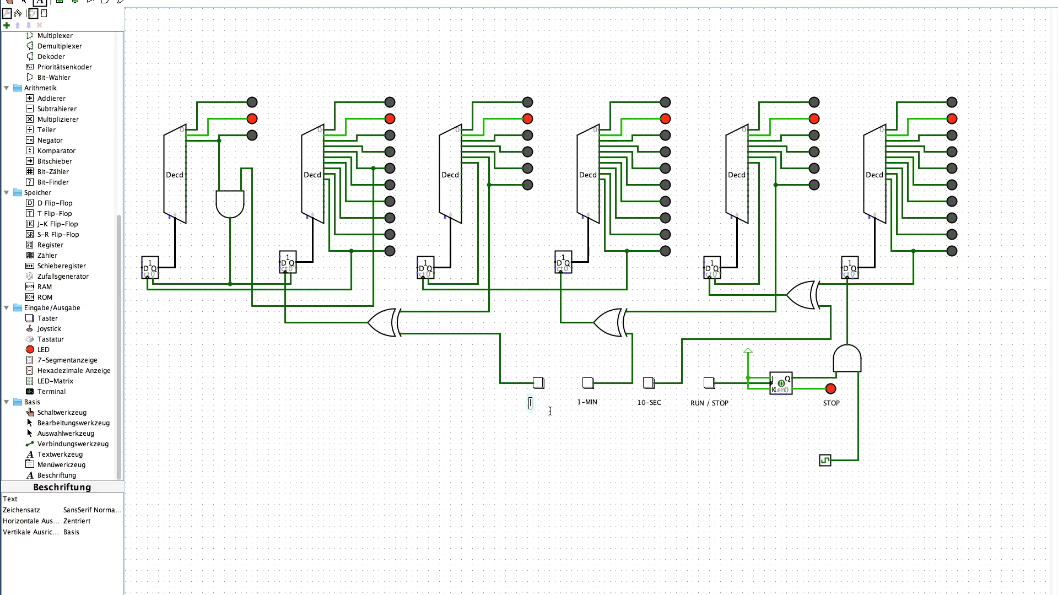
type("1-HR")
left_click(24, 3)
left_click_drag(524, 407, 540, 405)
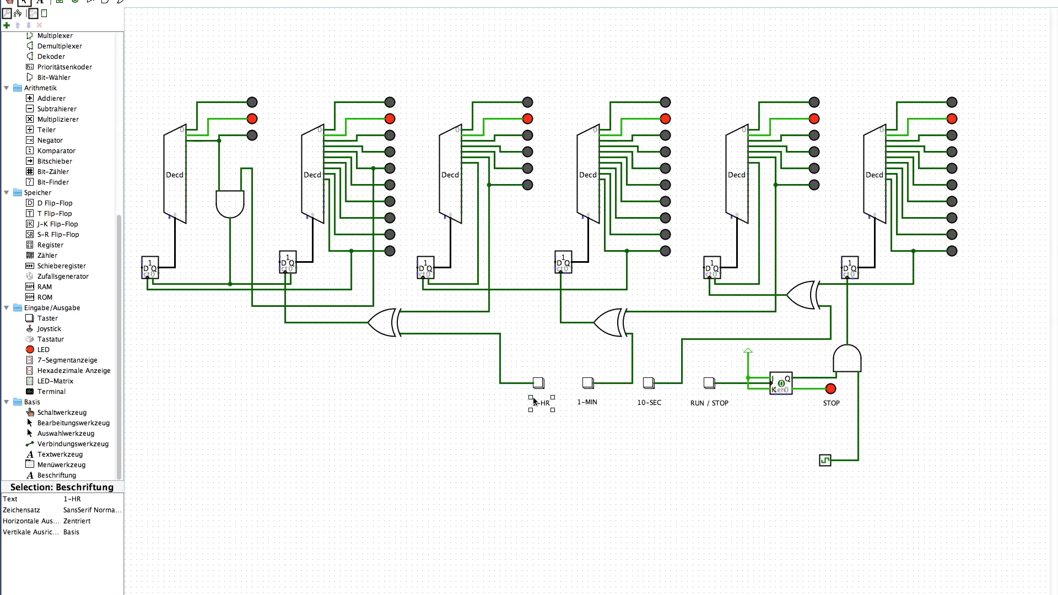
left_click(559, 459)
Step: Advance the minutes to 35 with the 1-MIN button while the clock is stopped, and start the clock with RUN / STOP
left_click(9, 1)
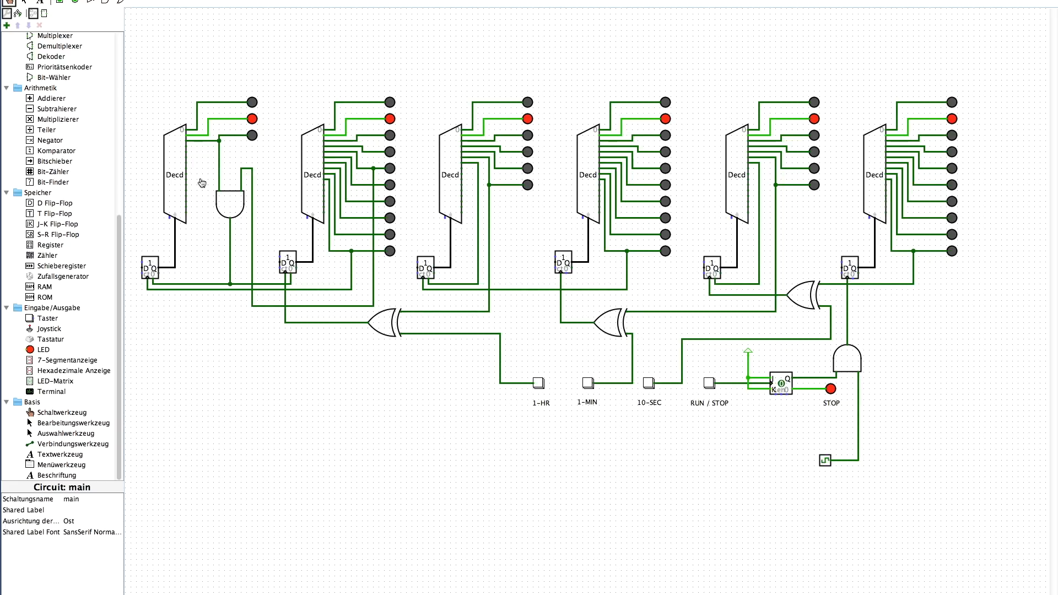
left_click(589, 384)
left_click(588, 384)
left_click(589, 384)
left_click(588, 384)
left_click(588, 384)
left_click(588, 384)
left_click(588, 384)
left_click(589, 384)
left_click(589, 384)
left_click(588, 384)
left_click(588, 384)
left_click(589, 384)
left_click(589, 384)
left_click(588, 383)
left_click(589, 384)
left_click(588, 384)
left_click(588, 384)
left_click(588, 384)
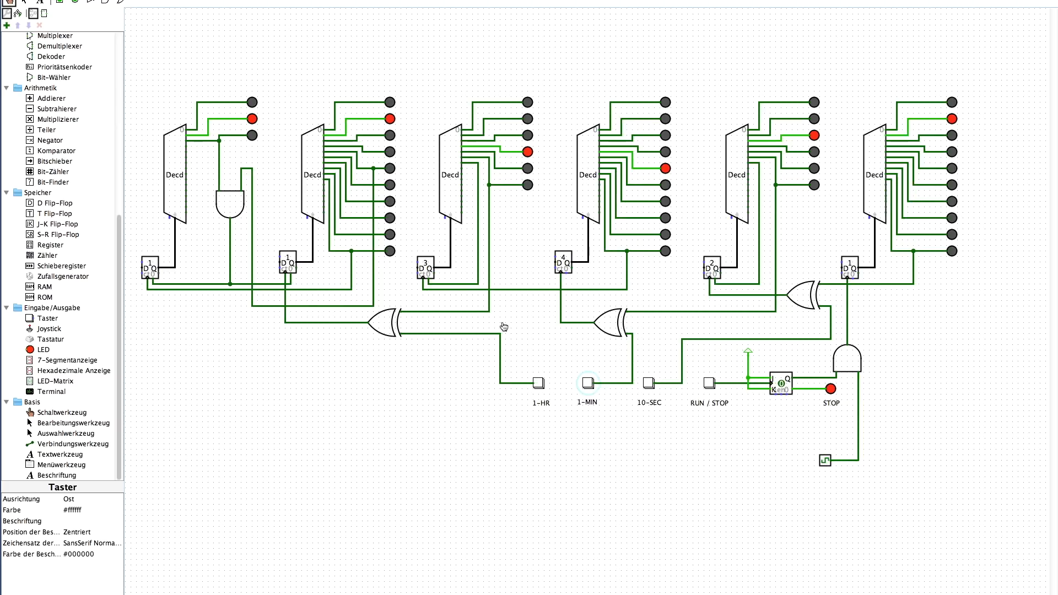
left_click(588, 384)
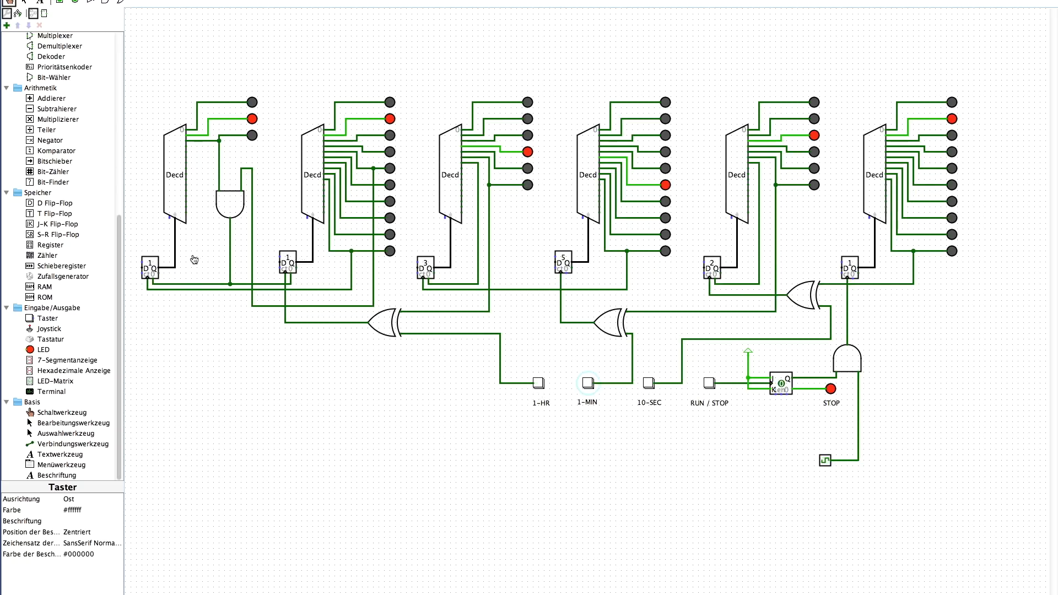
left_click(709, 384)
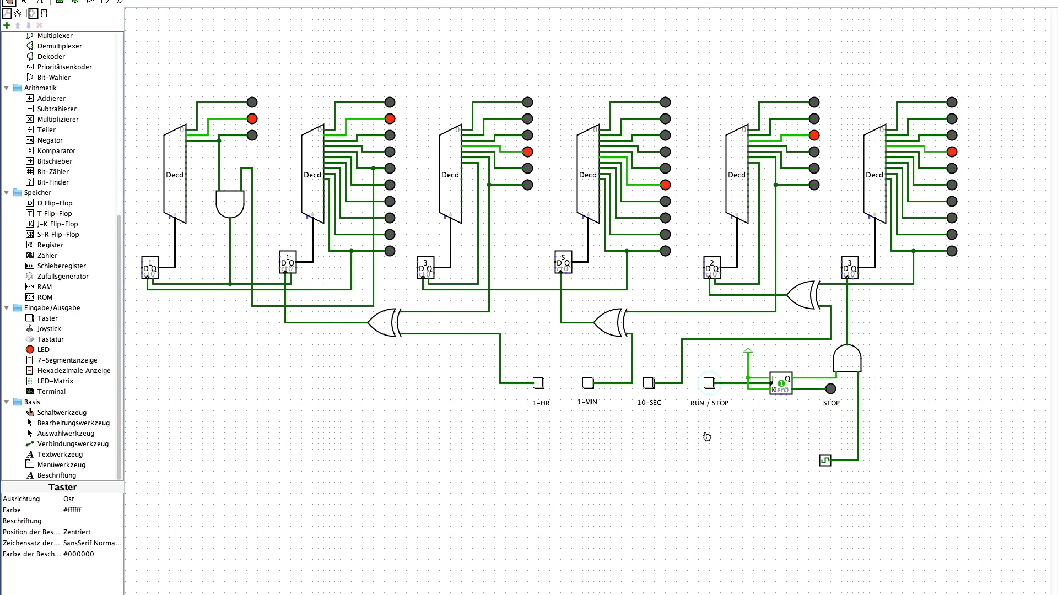